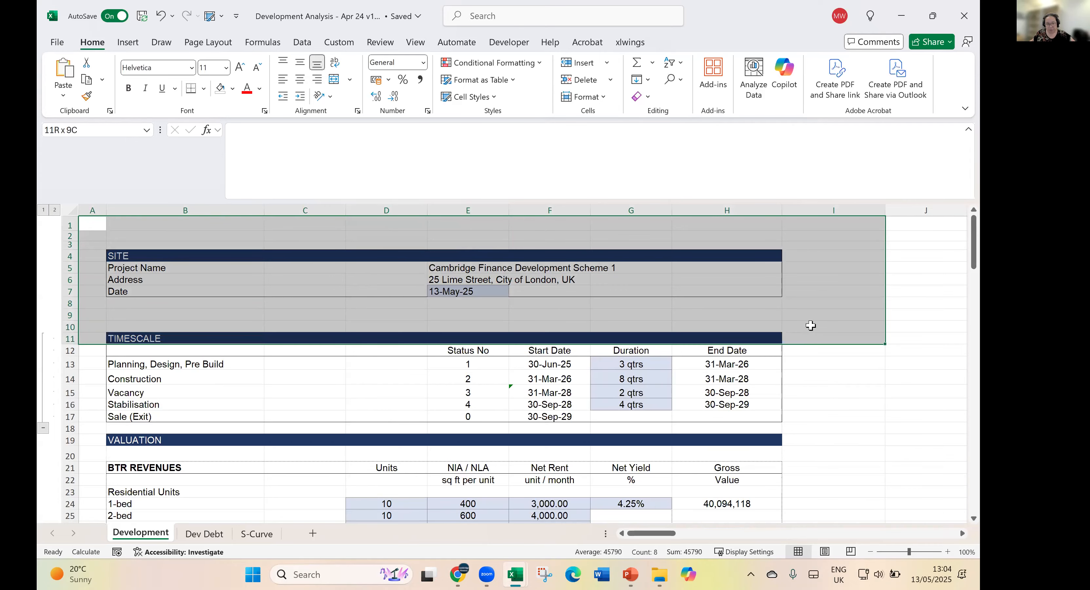
# - Review the Timescale section, checking the construction end-date formula and each project phase from planning through sale
pyautogui.scroll(-1, 810, 323)
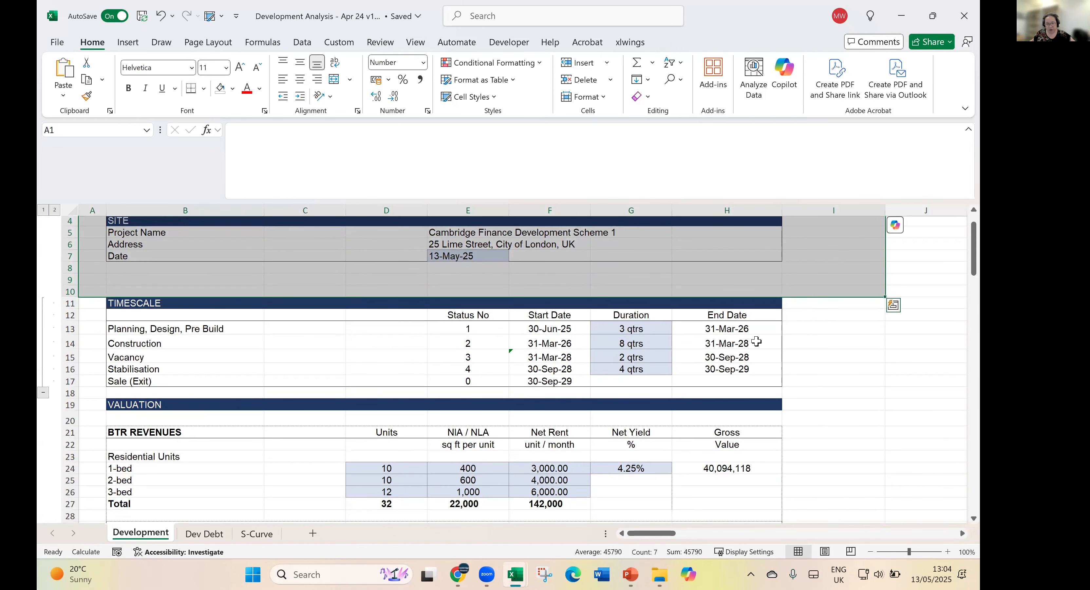
pyautogui.click(756, 341)
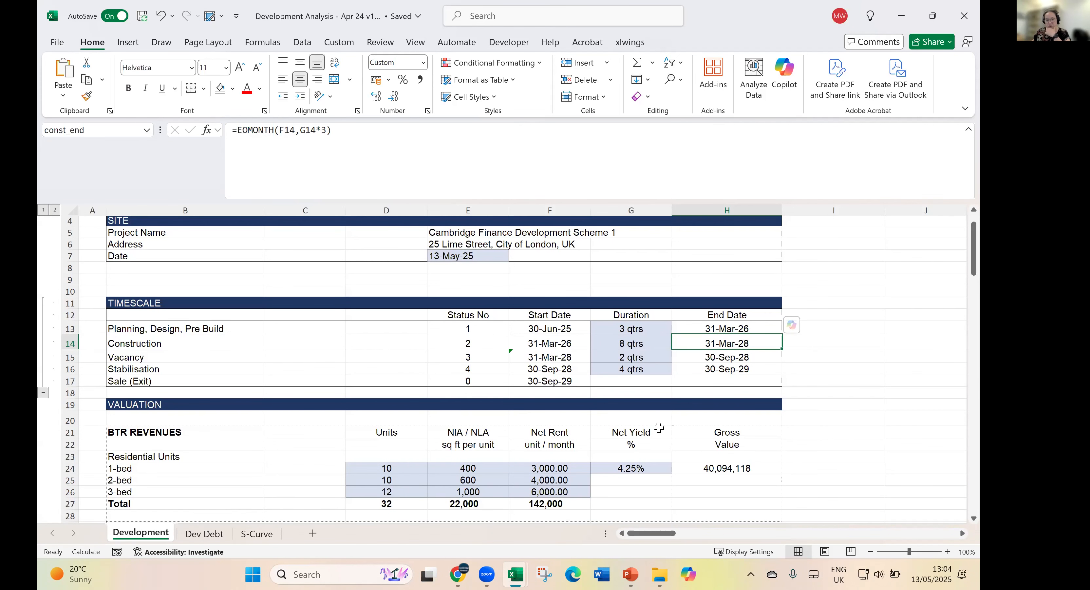
pyautogui.scroll(-1, 659, 427)
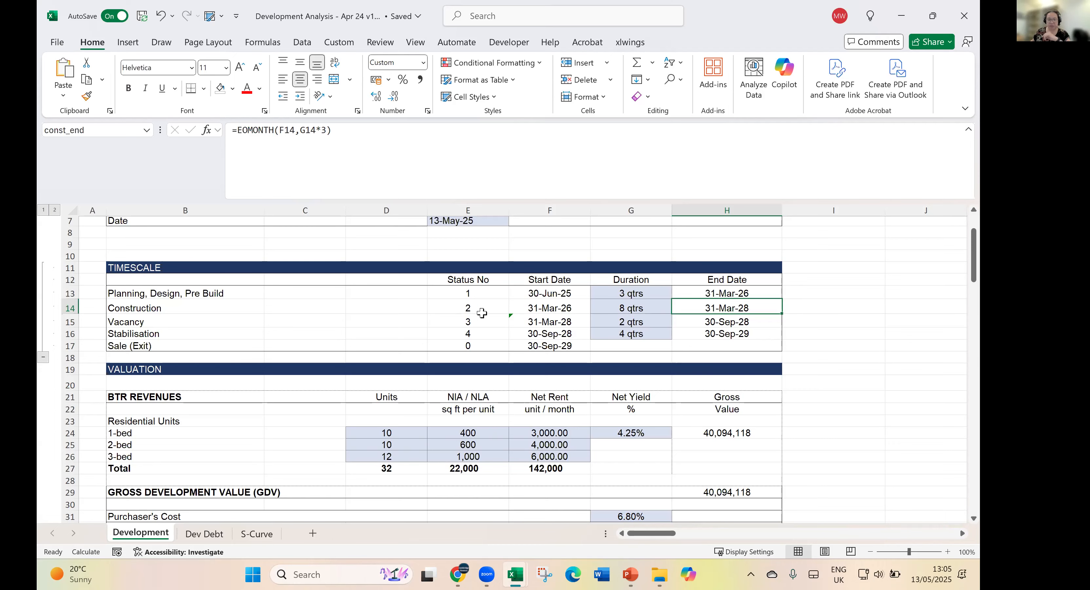
pyautogui.moveTo(160, 295); pyautogui.dragTo(162, 295)
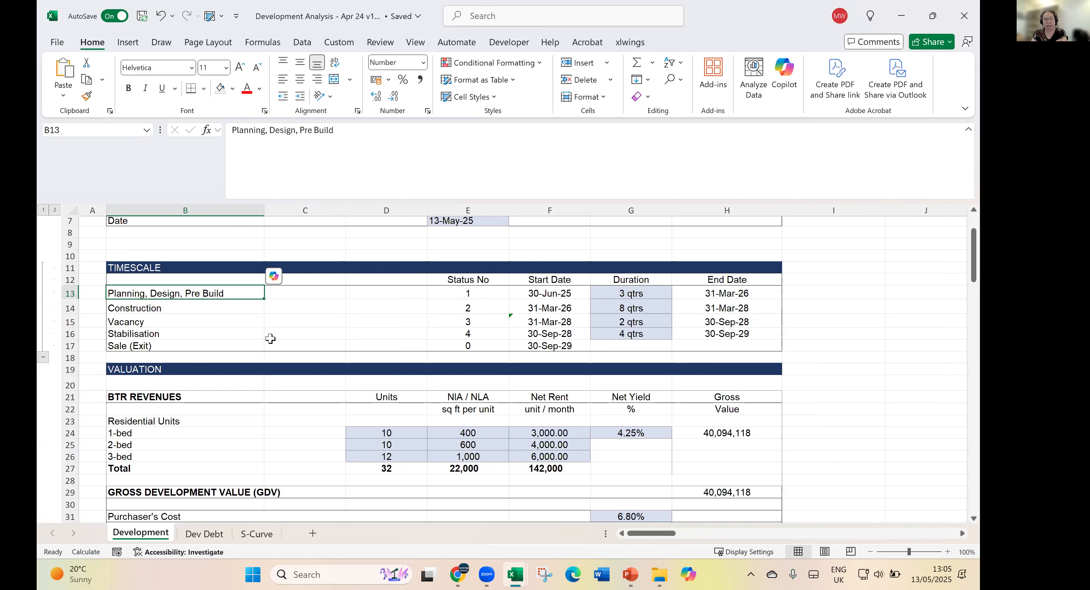
pyautogui.press('Down')
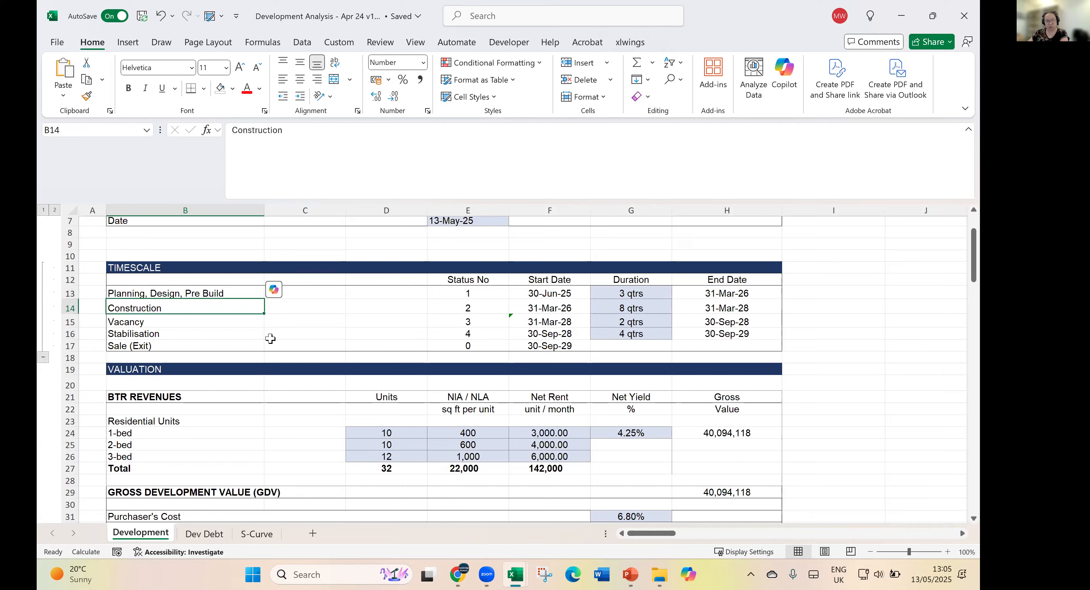
pyautogui.press('Down')
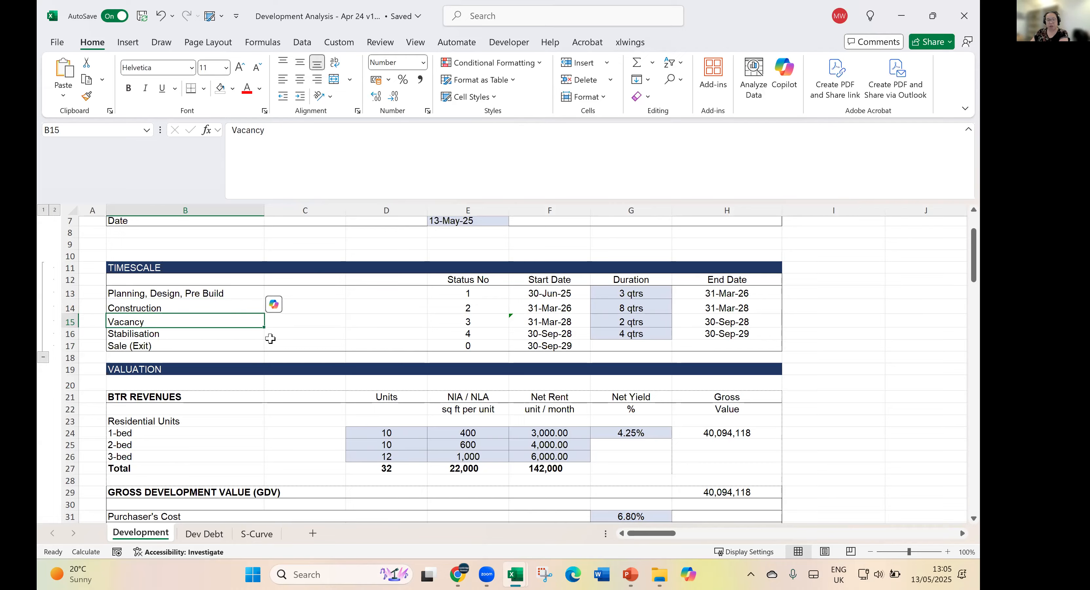
pyautogui.press('Down')
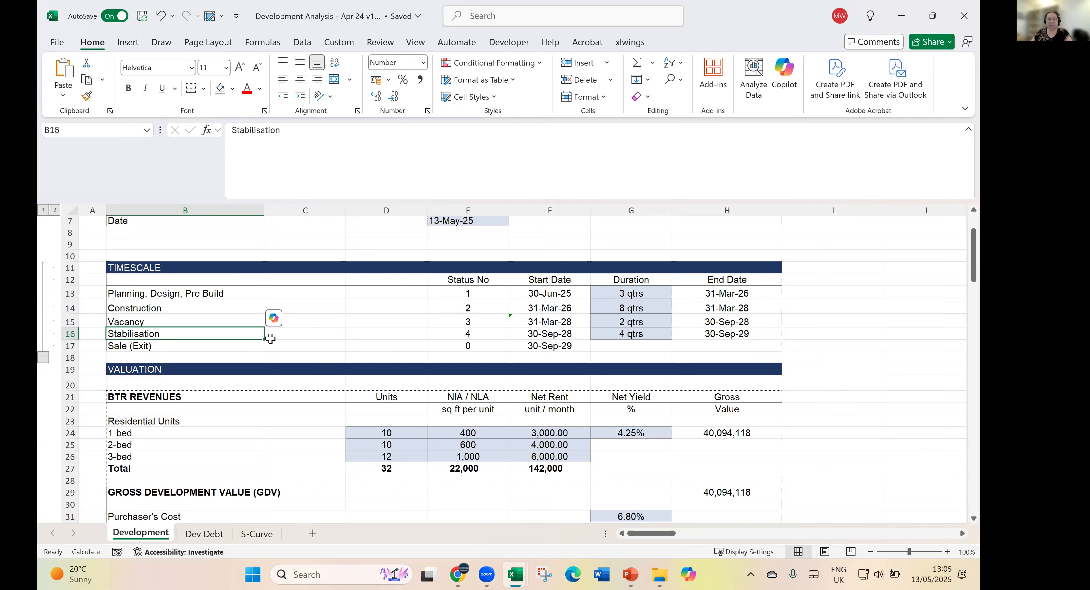
pyautogui.press('Down')
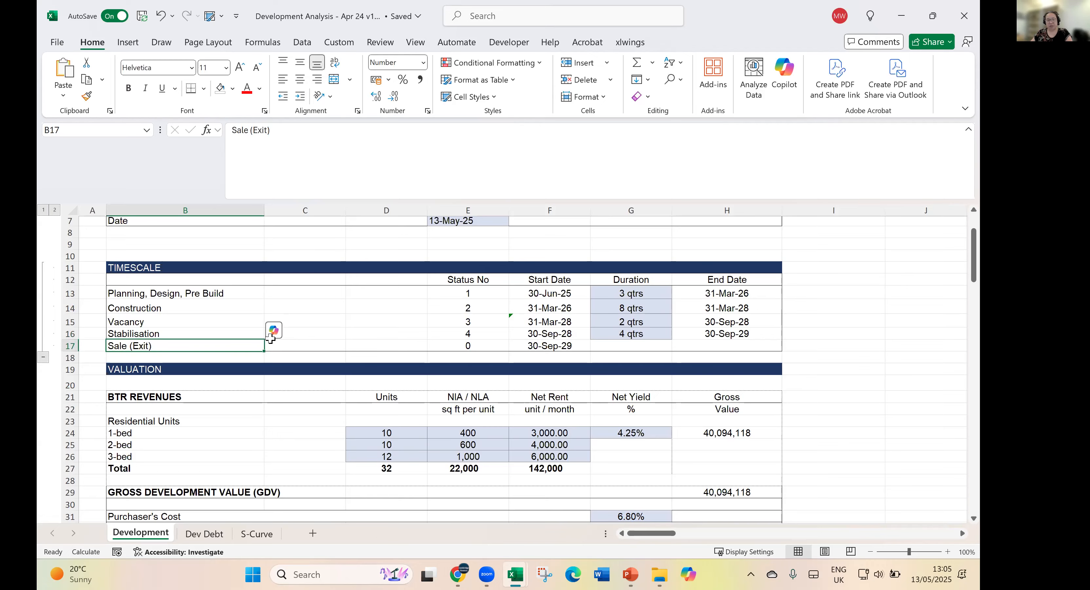
# - Go through the BTR Revenues section down to the 3-bed residential unit row
pyautogui.press('Down')
pyautogui.press('Down')
pyautogui.press('Down')
pyautogui.press('Down')
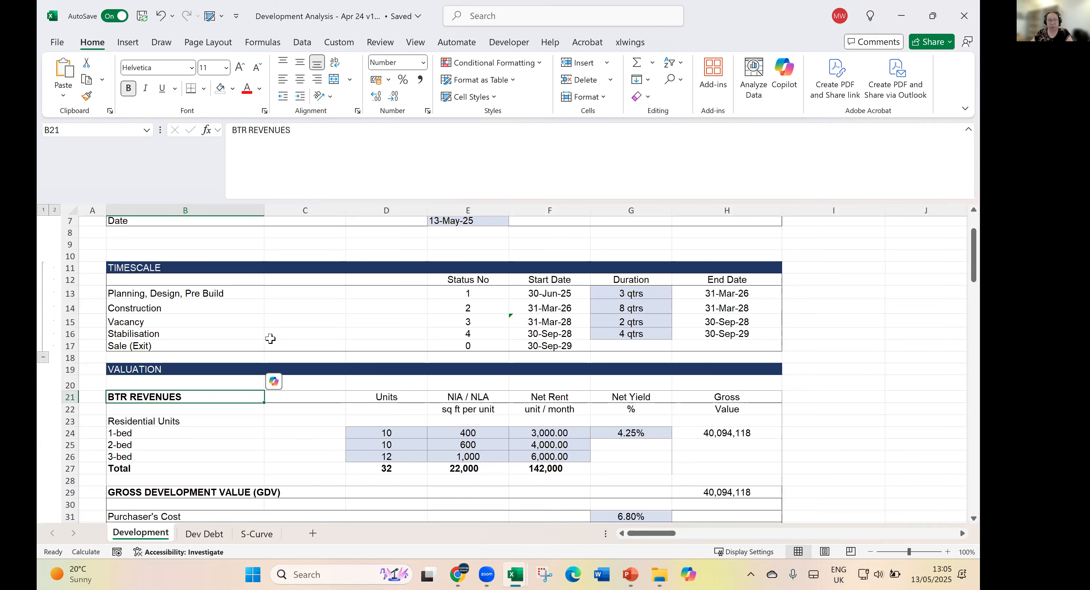
pyautogui.press('Down')
pyautogui.press('Down')
pyautogui.press('Down')
pyautogui.press('Down')
pyautogui.press('Down')
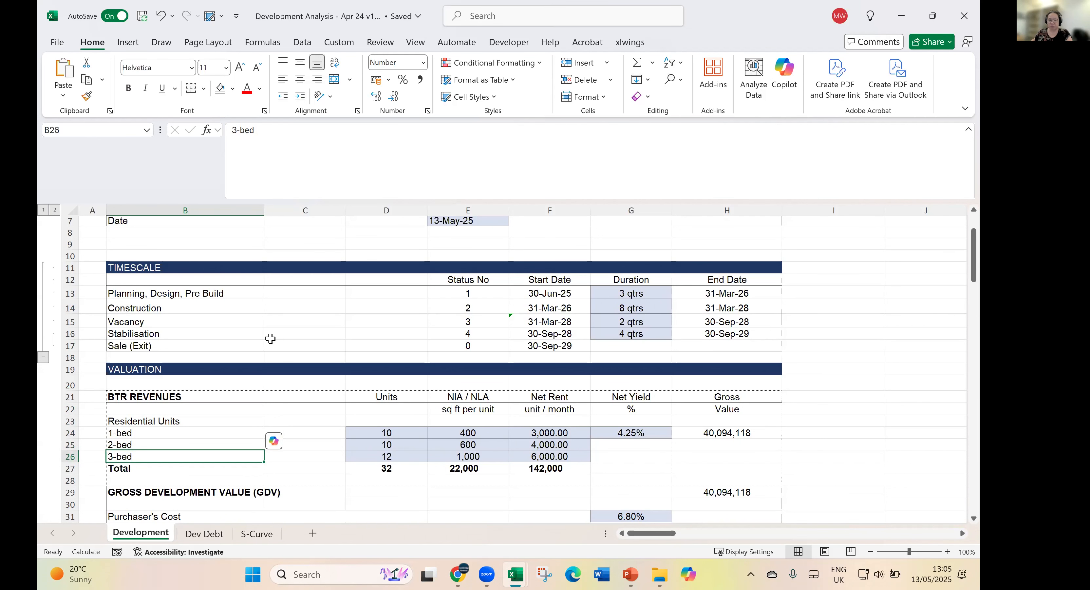
# - Examine the residential net rents, the net yield and the formula behind the gross value
pyautogui.scroll(-1, 348, 437)
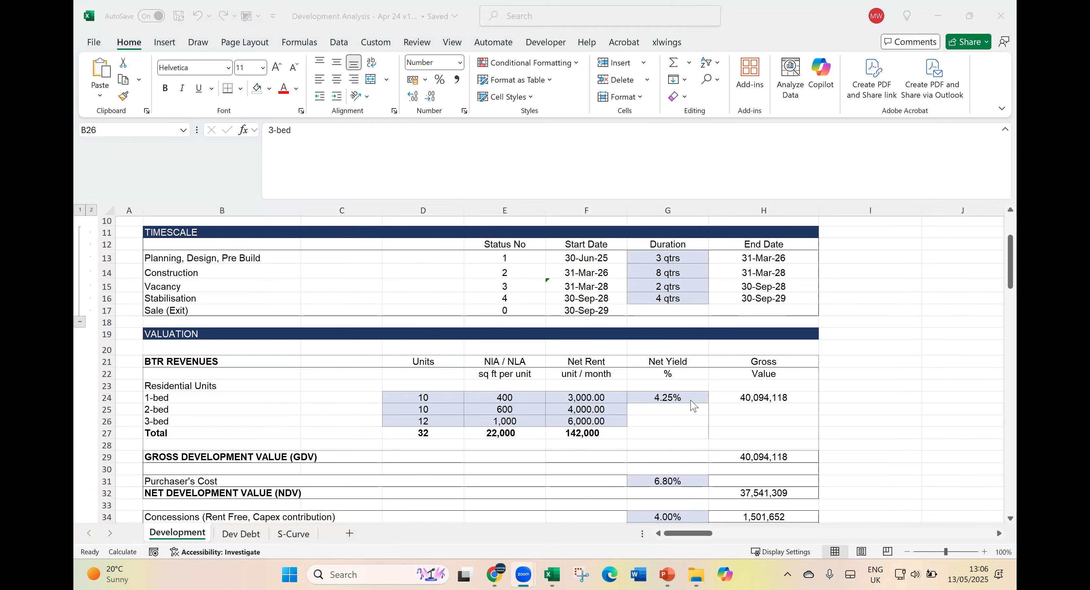
pyautogui.click(676, 408)
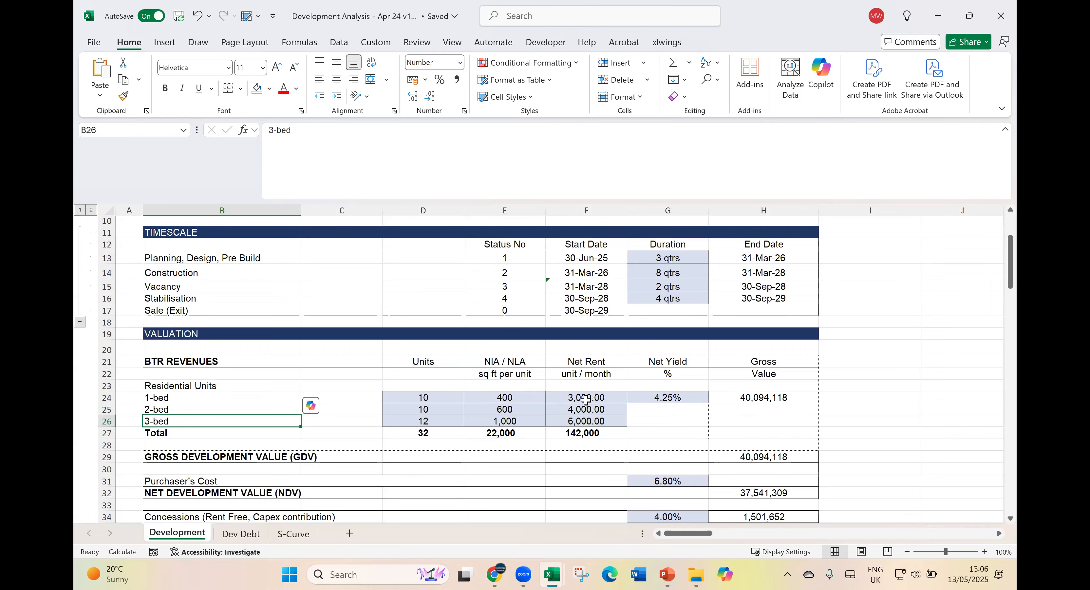
pyautogui.moveTo(586, 400); pyautogui.dragTo(594, 423)
pyautogui.click(688, 398)
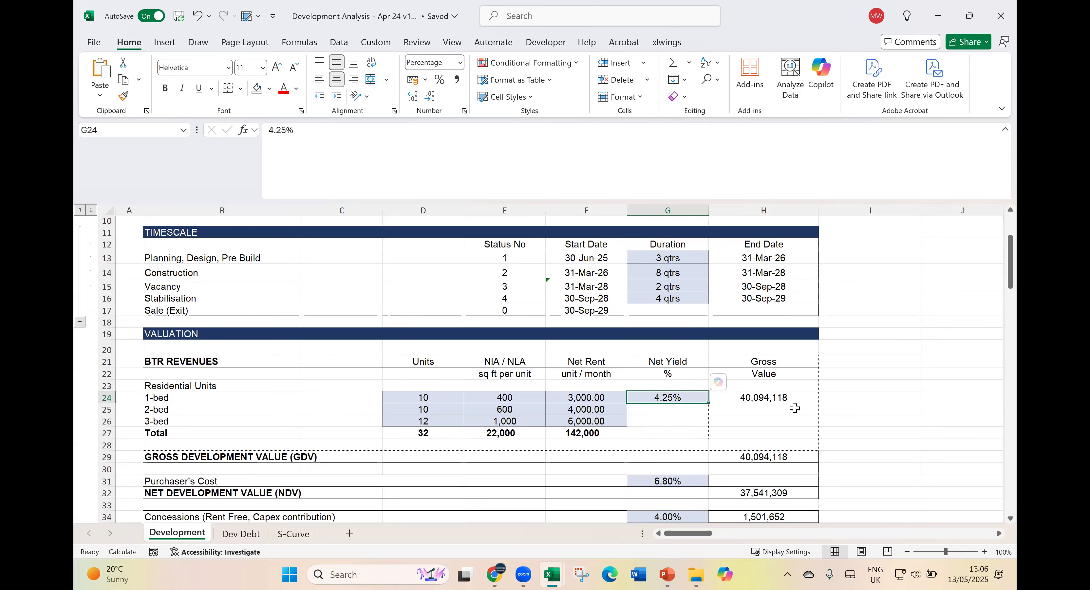
pyautogui.press('Right')
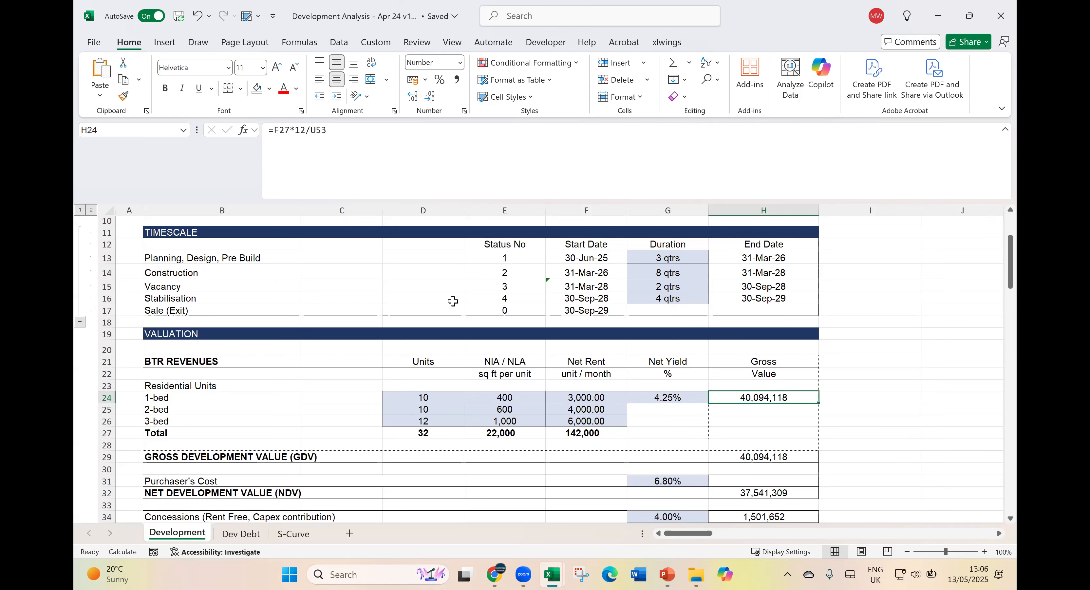
pyautogui.click(350, 133)
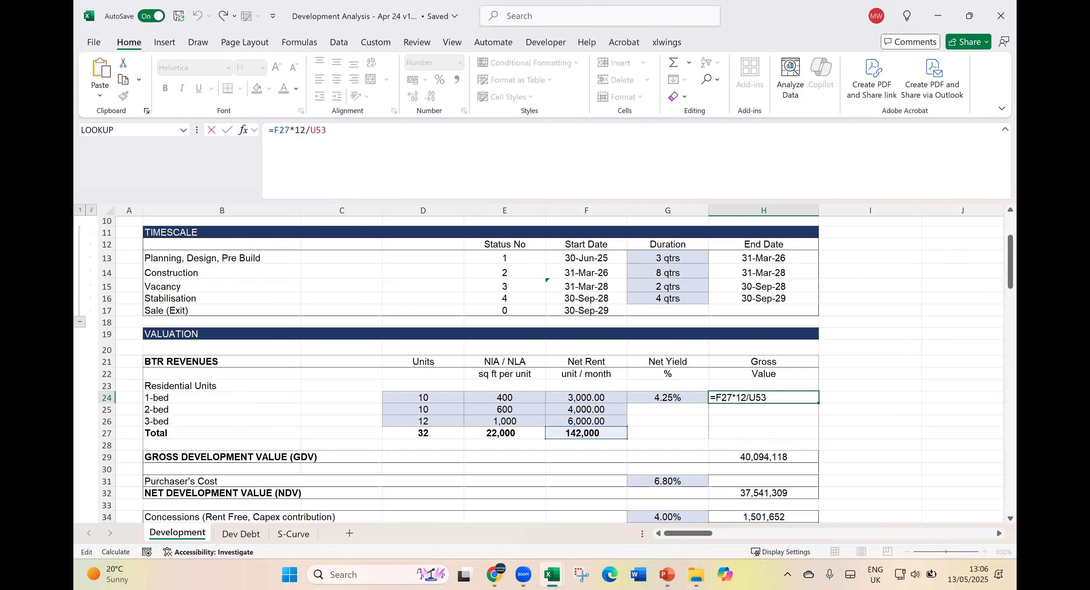
pyautogui.press('Return')
# - Check the gross development value, the purchaser's cost rate and the net development value in the Valuation section
pyautogui.scroll(-1, 836, 408)
pyautogui.scroll(-1, 836, 408)
pyautogui.click(775, 421)
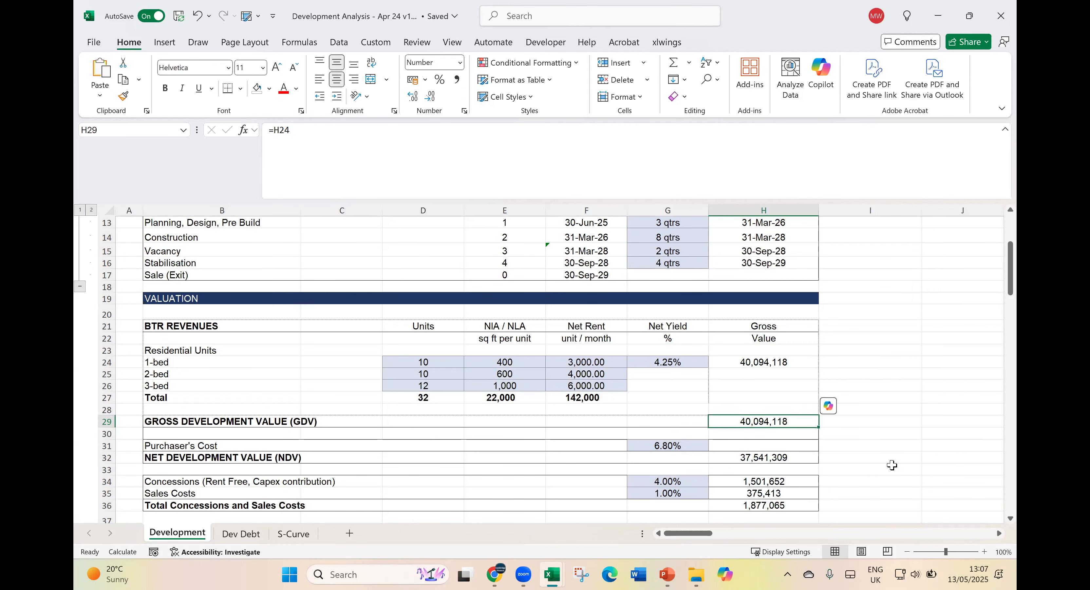
pyautogui.click(686, 449)
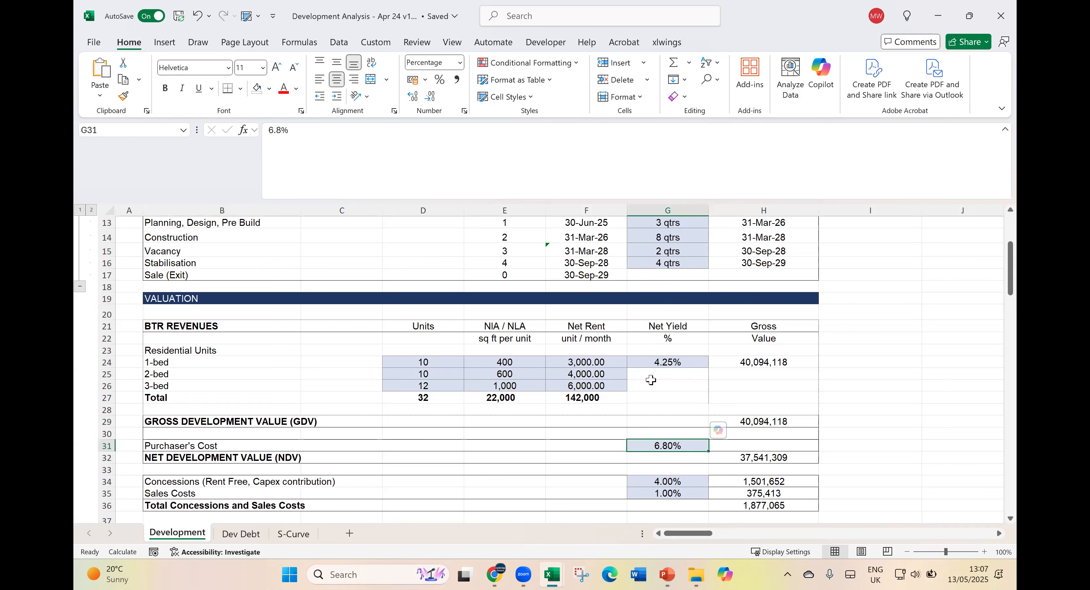
pyautogui.click(761, 457)
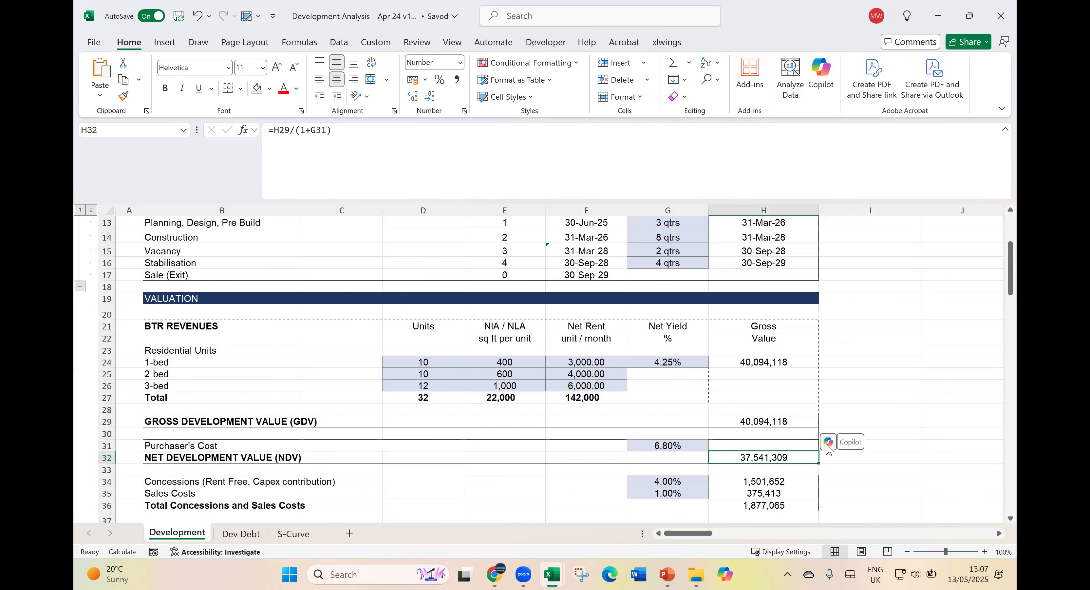
pyautogui.scroll(-1, 890, 413)
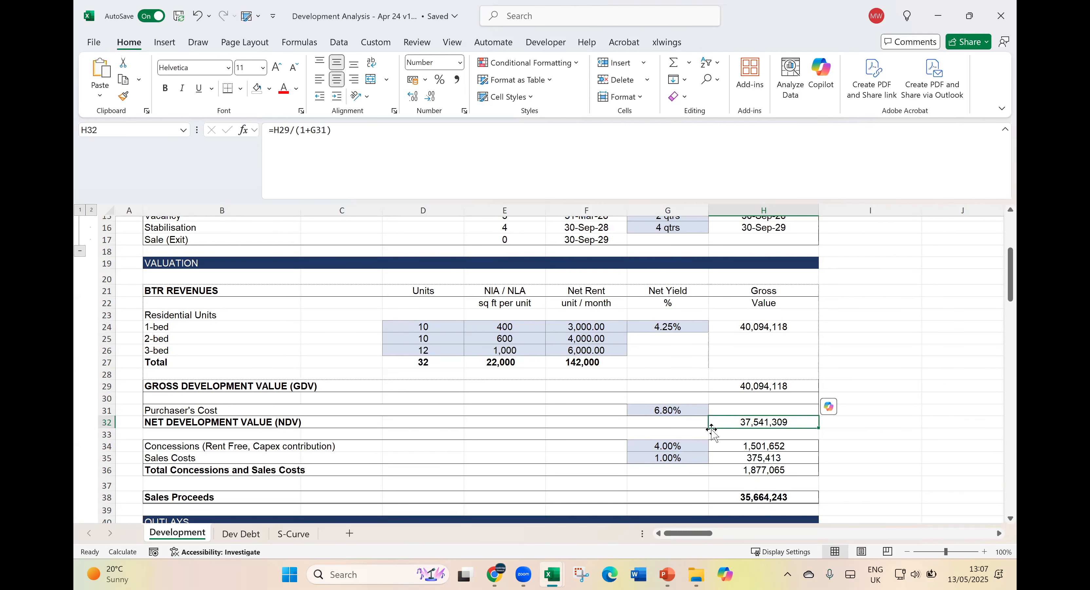
# - Trace how the net development value formula uses the gross development value and the purchaser's cost
pyautogui.click(687, 408)
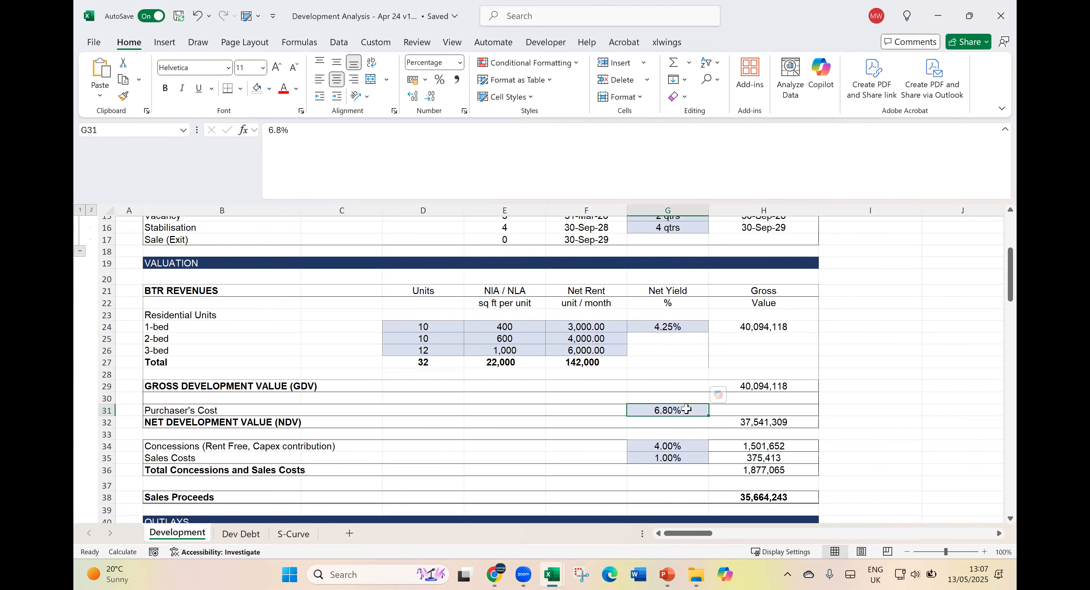
pyautogui.click(744, 425)
pyautogui.click(409, 152)
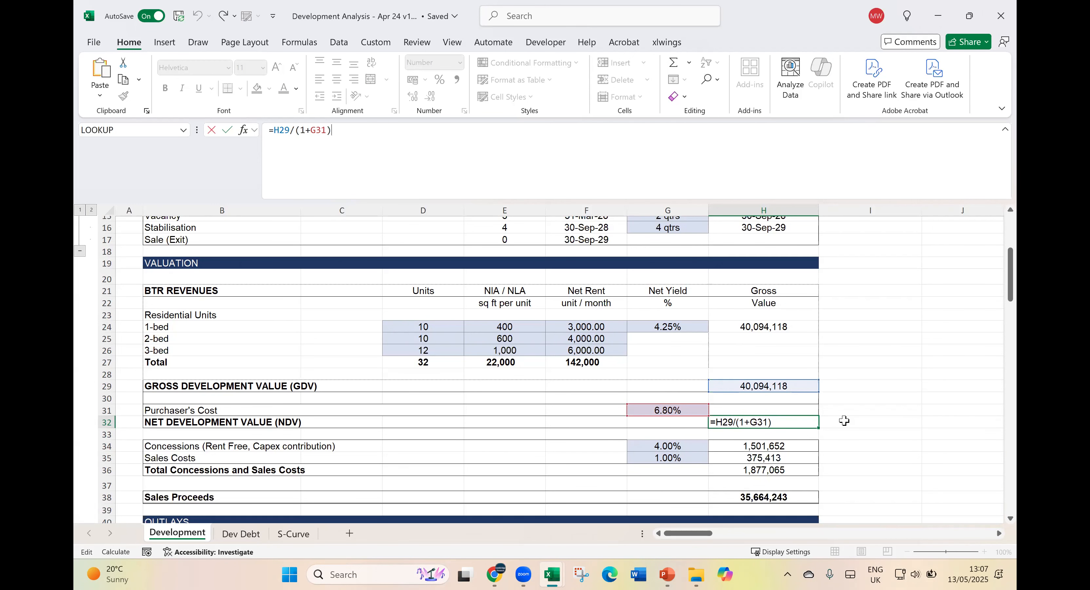
pyautogui.press('Return')
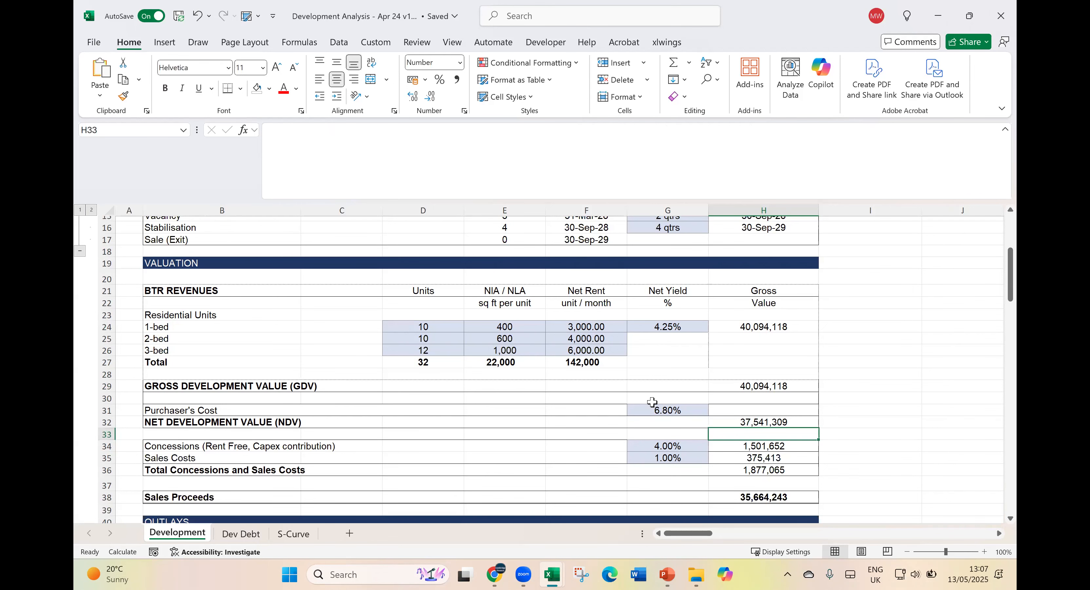
# - Inspect the concessions rate and the sales costs that lead to the sales proceeds
pyautogui.scroll(-1, 652, 402)
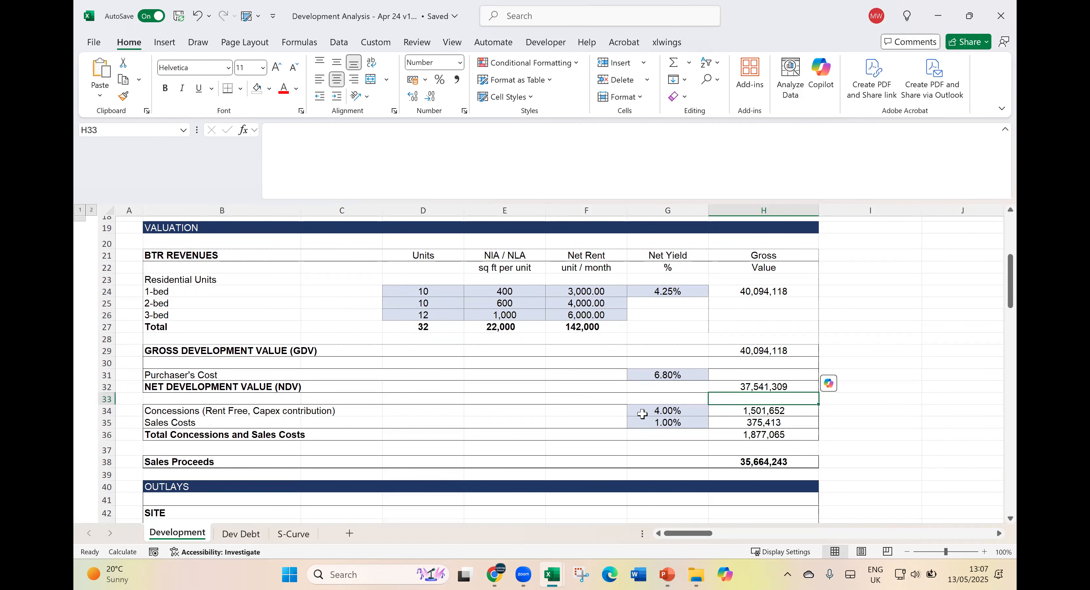
pyautogui.click(665, 408)
pyautogui.scroll(-1, 646, 383)
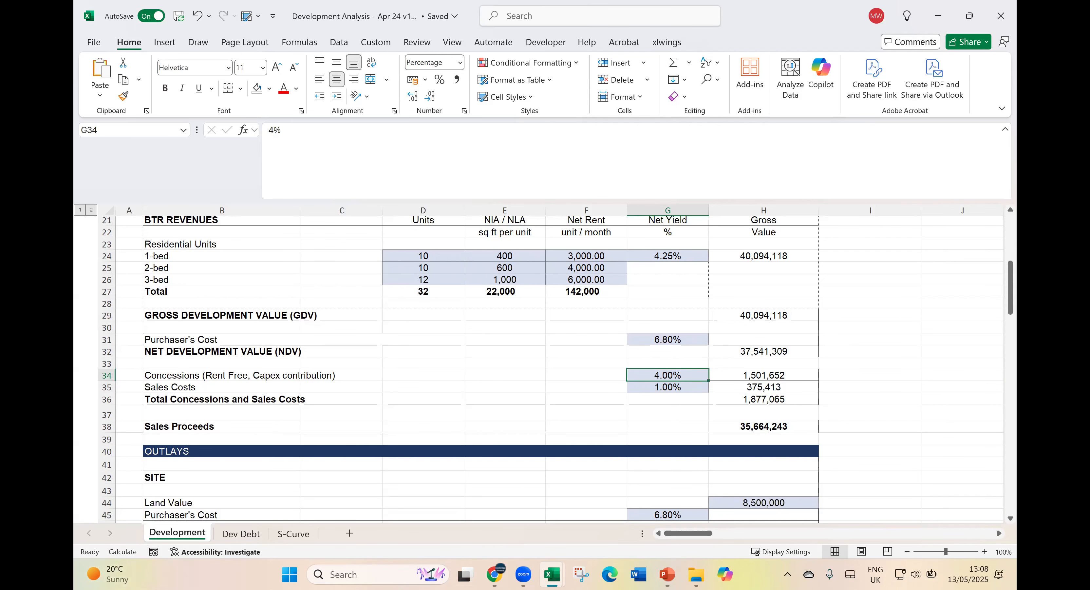
# - Review the Outlays section, covering land costs, site investigation and the hard construction costs block
pyautogui.scroll(-3, 802, 384)
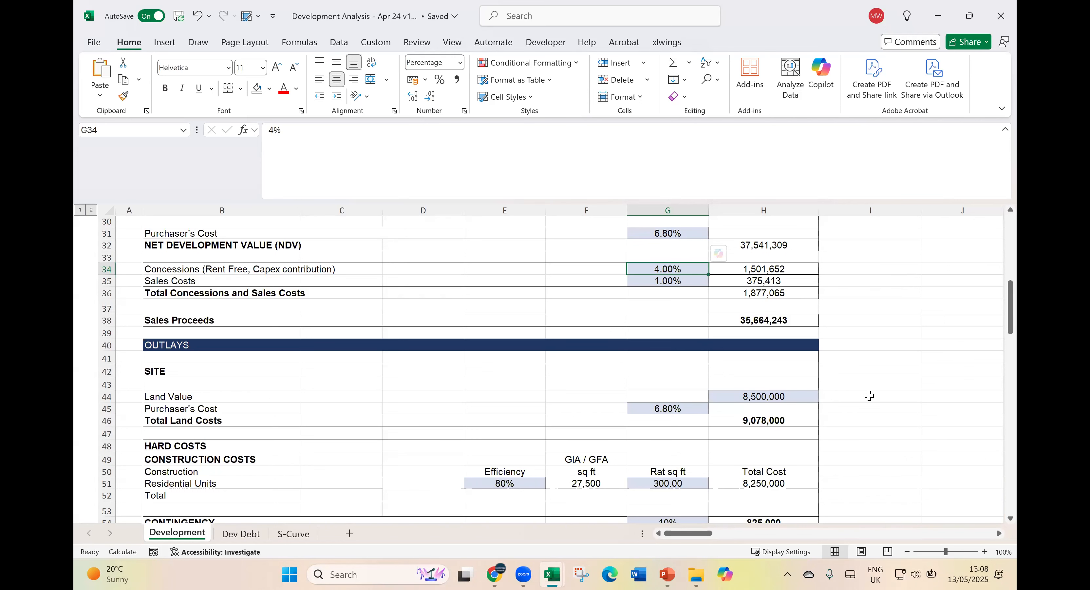
pyautogui.scroll(-3, 831, 369)
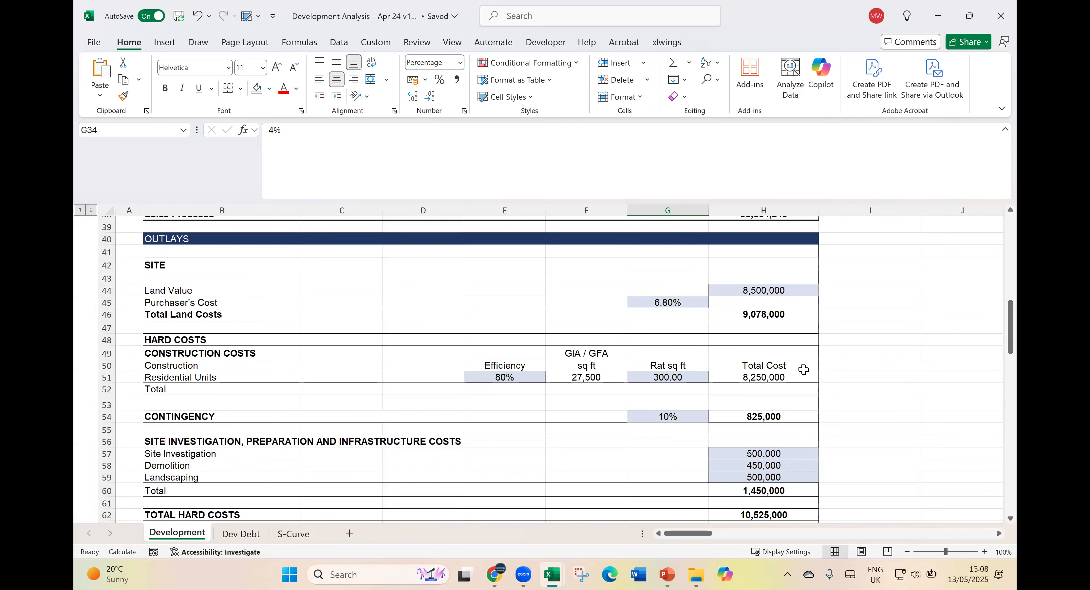
pyautogui.click(775, 453)
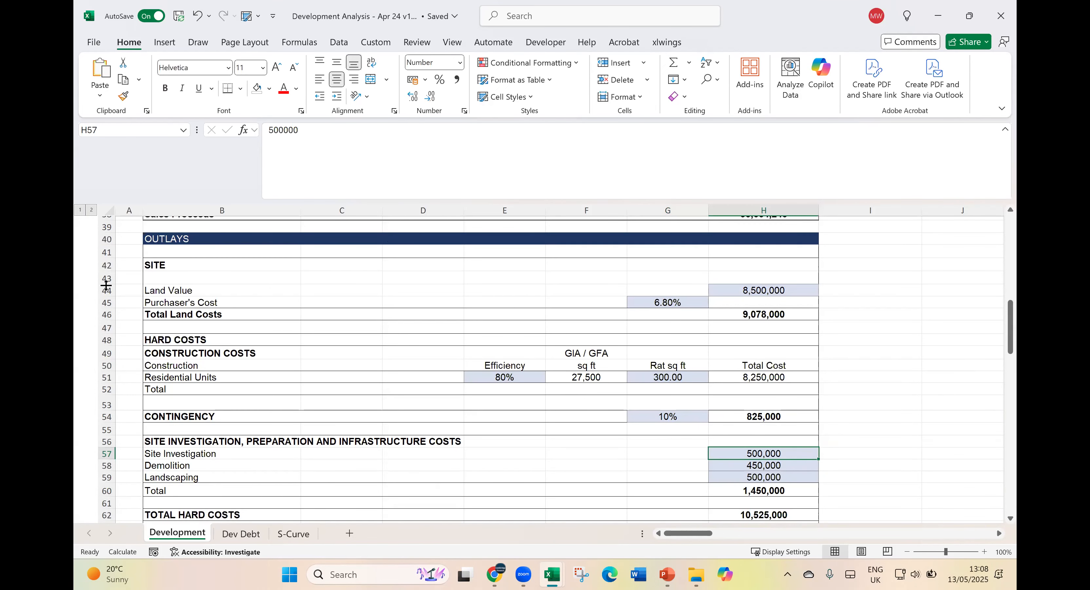
pyautogui.moveTo(186, 339); pyautogui.dragTo(190, 352)
pyautogui.moveTo(581, 380); pyautogui.dragTo(740, 430)
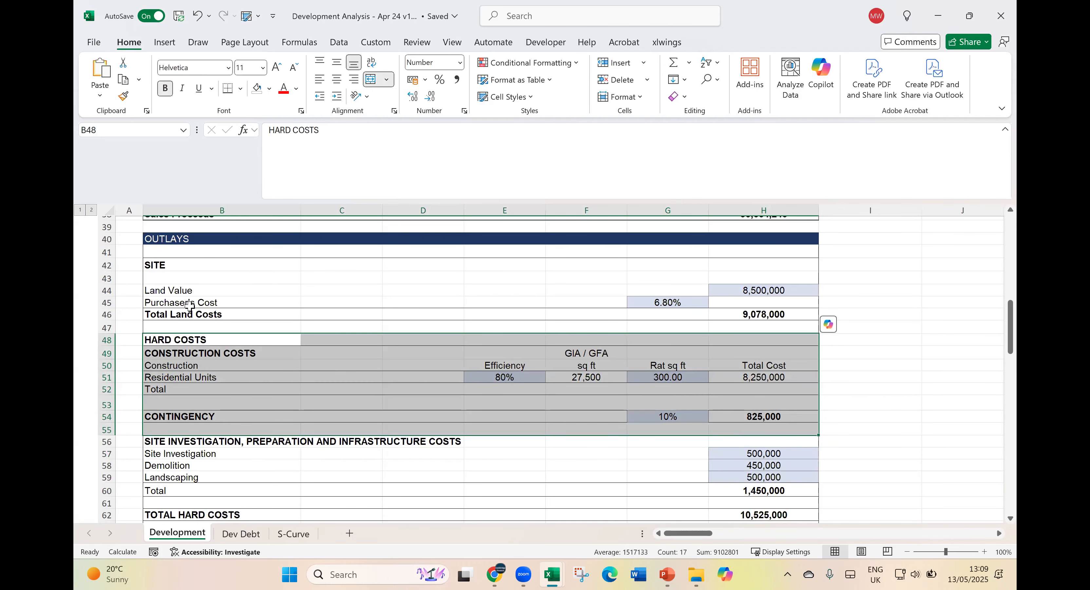
pyautogui.click(182, 340)
pyautogui.click(182, 355)
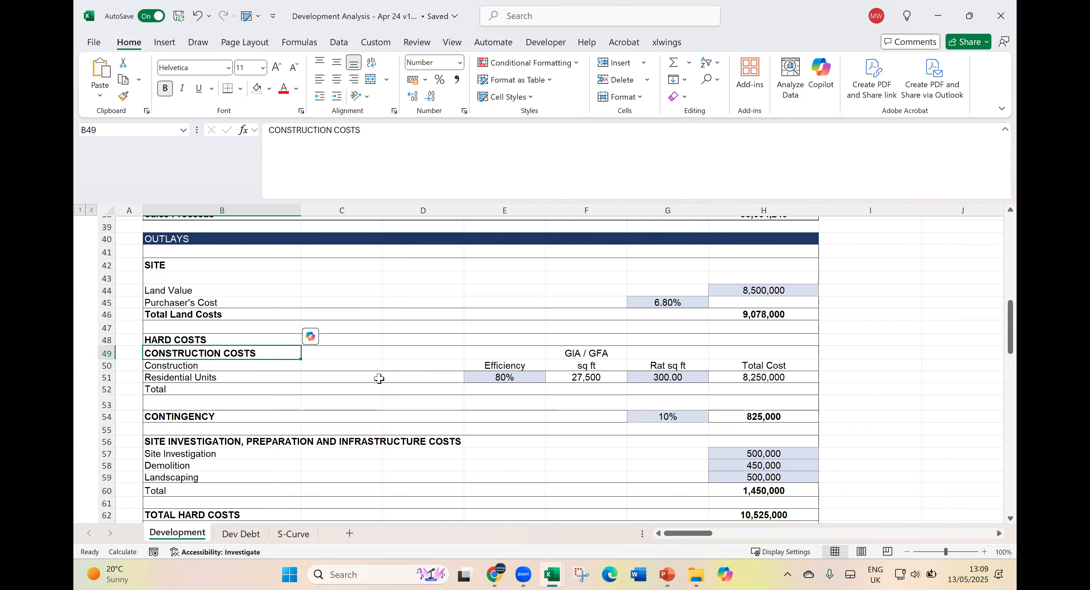
# - Examine the contingency line beneath the construction costs
pyautogui.scroll(-1, 207, 405)
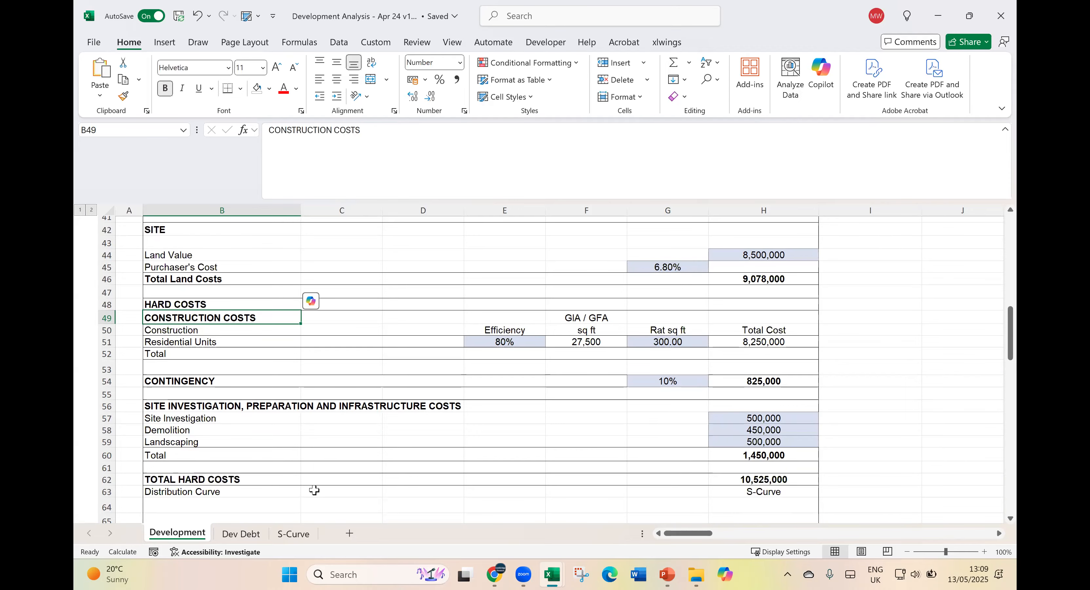
pyautogui.click(241, 381)
pyautogui.moveTo(256, 388); pyautogui.dragTo(747, 389)
pyautogui.scroll(-1, 747, 389)
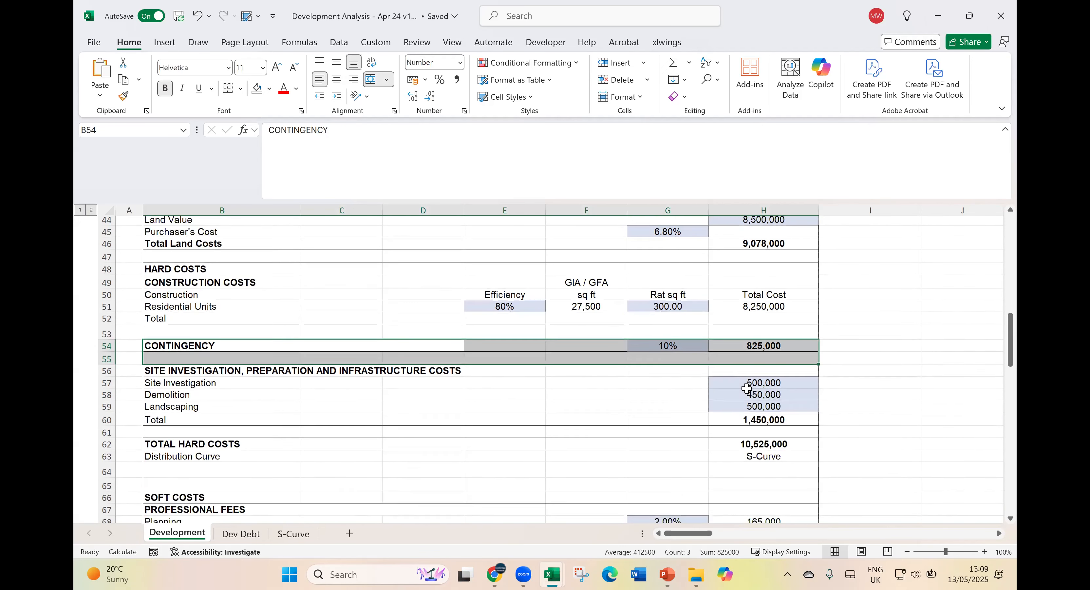
pyautogui.scroll(-1, 747, 388)
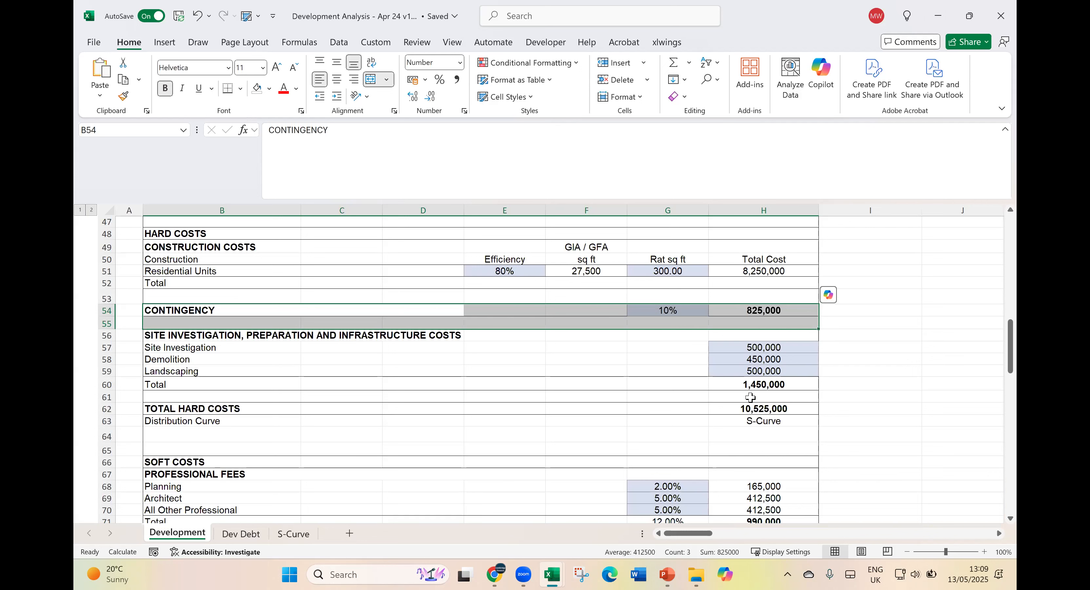
# - Look over the site investigation, demolition and landscaping costs, total hard costs and the soft costs below
pyautogui.click(704, 295)
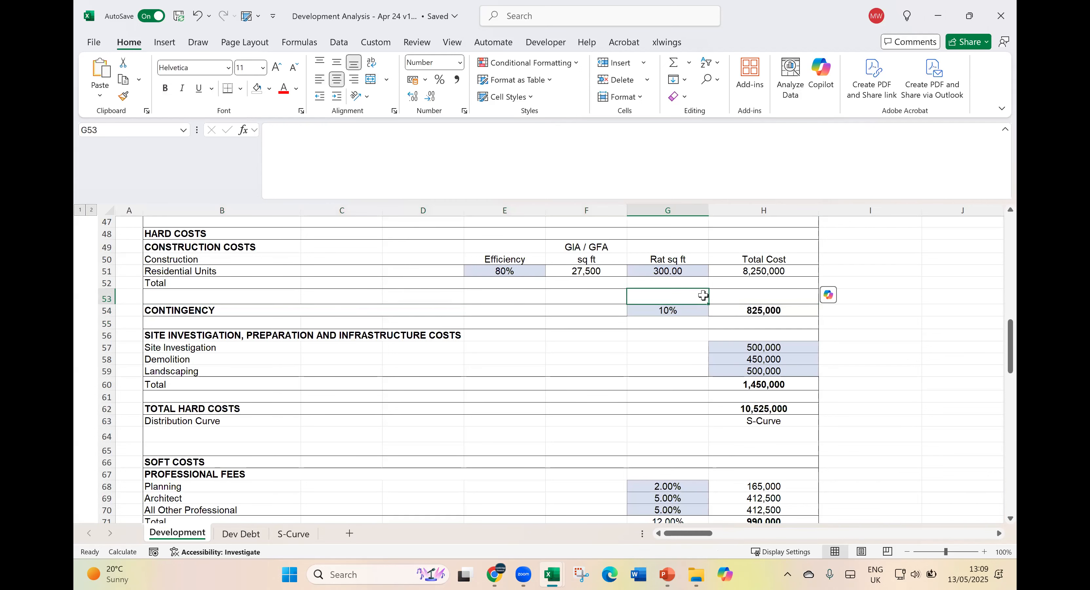
pyautogui.click(617, 366)
pyautogui.scroll(-1, 624, 358)
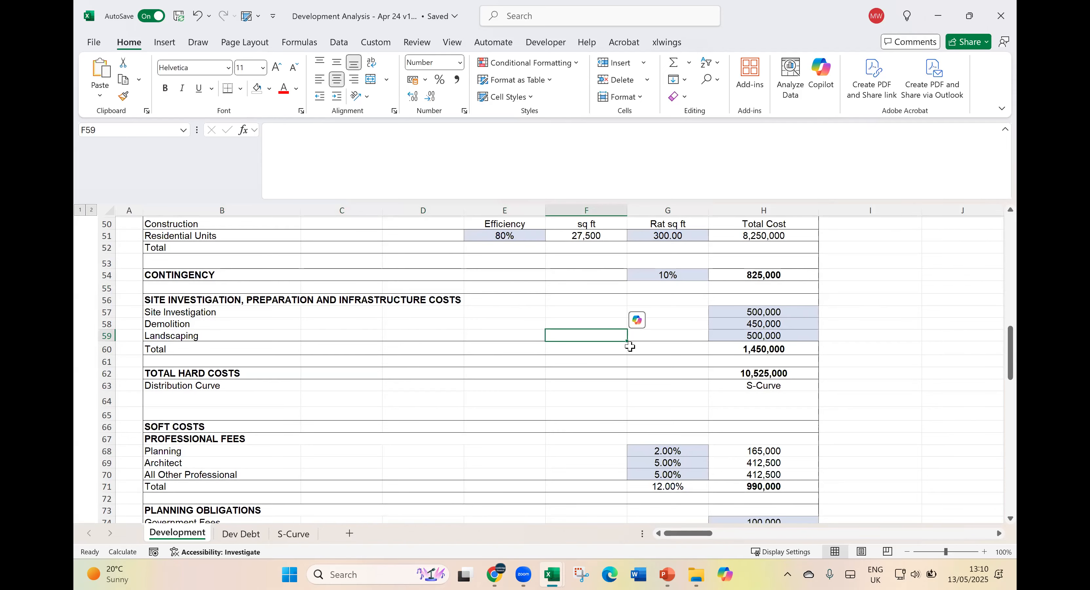
pyautogui.scroll(-1, 560, 404)
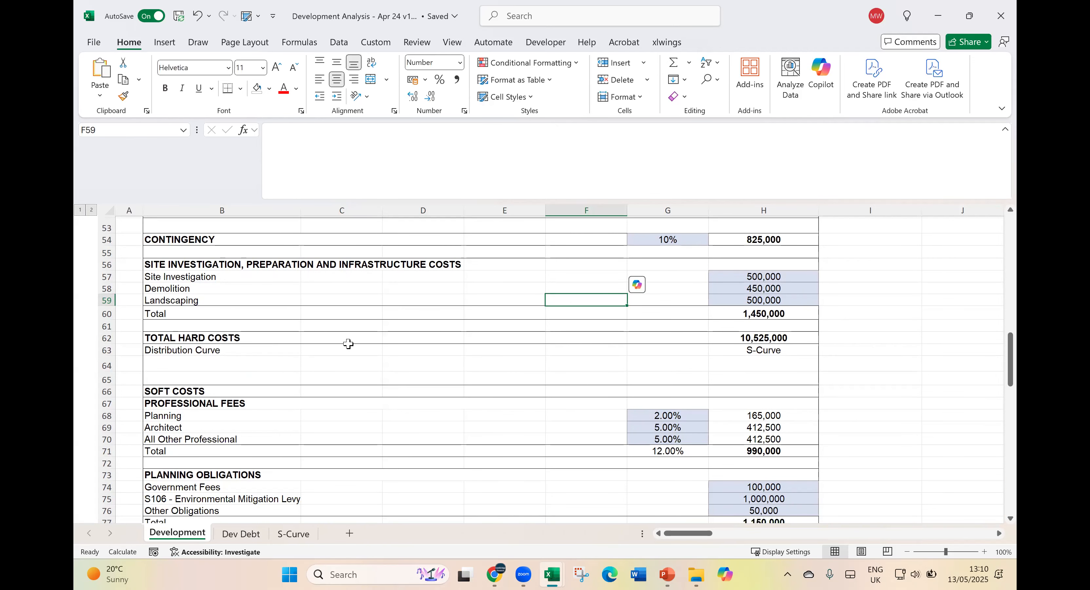
# - Review the professional fees under Soft Costs and inspect the formula totalling their percentages
pyautogui.scroll(-1, 342, 351)
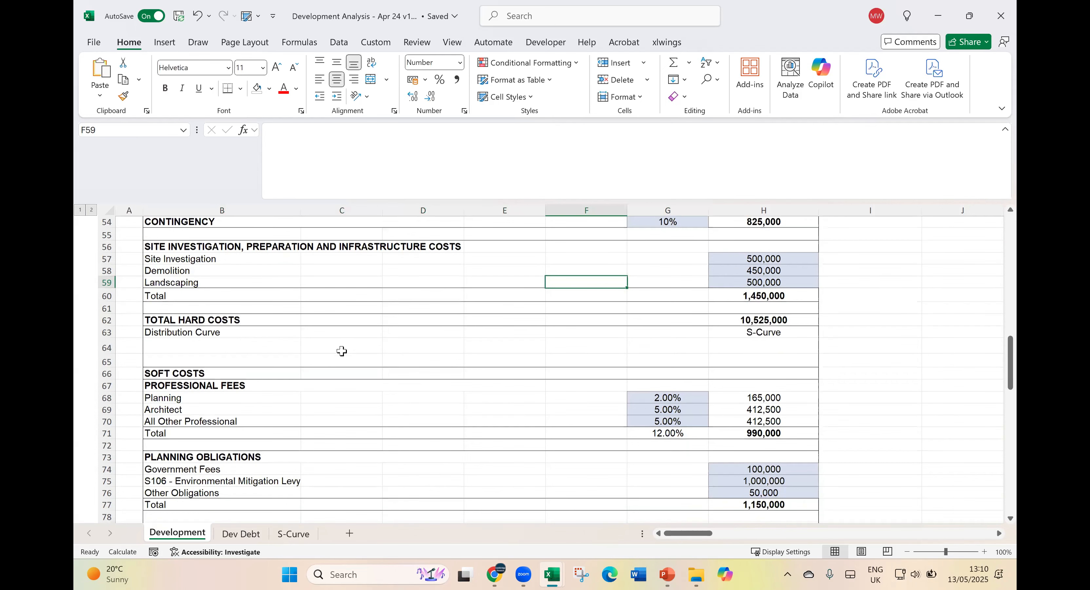
pyautogui.scroll(-1, 342, 351)
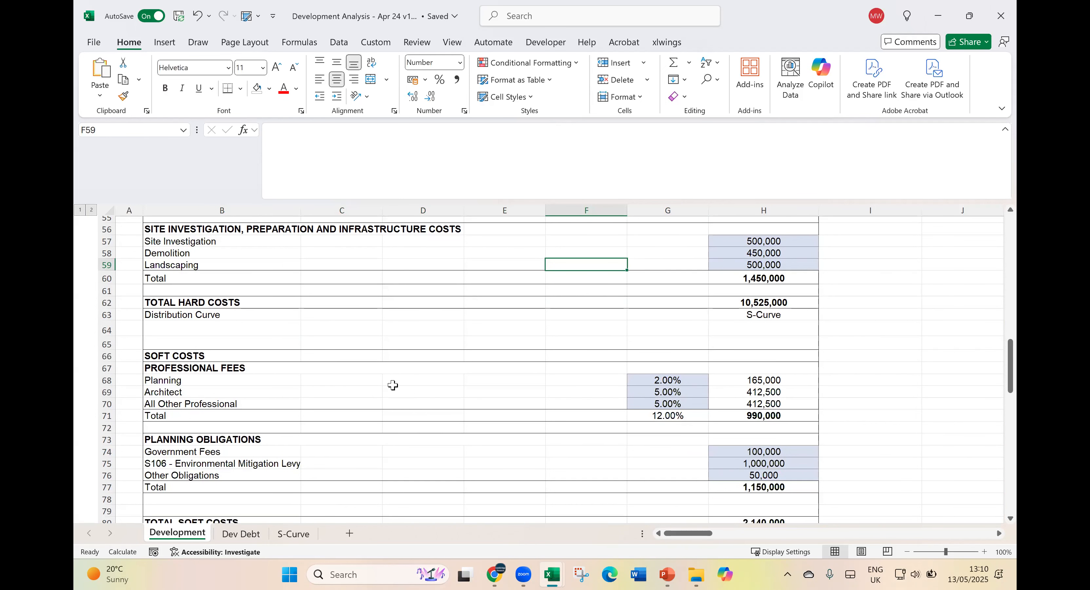
pyautogui.scroll(-1, 673, 396)
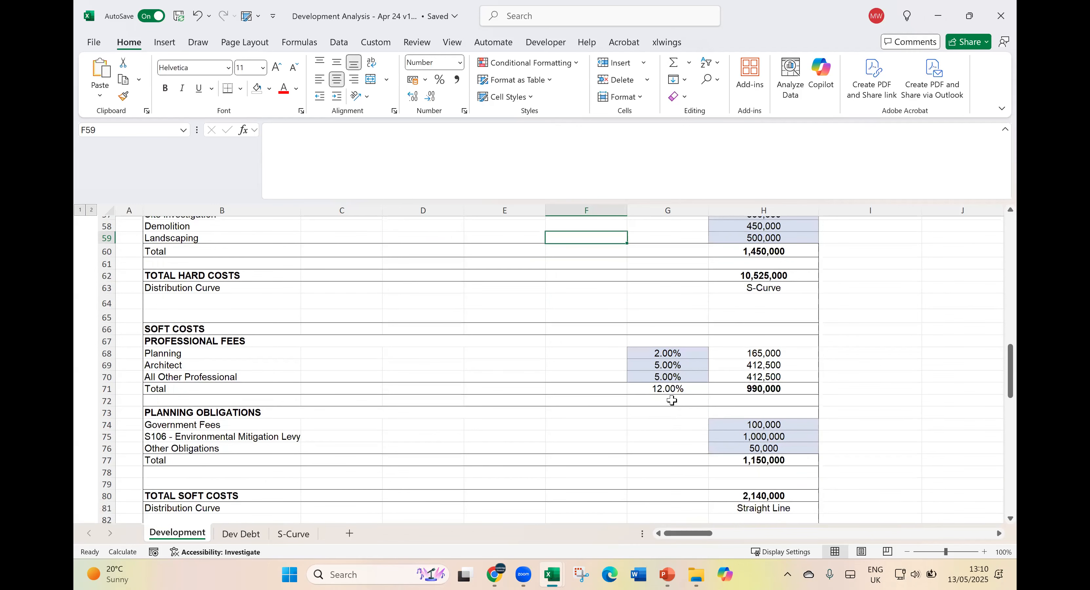
pyautogui.click(679, 383)
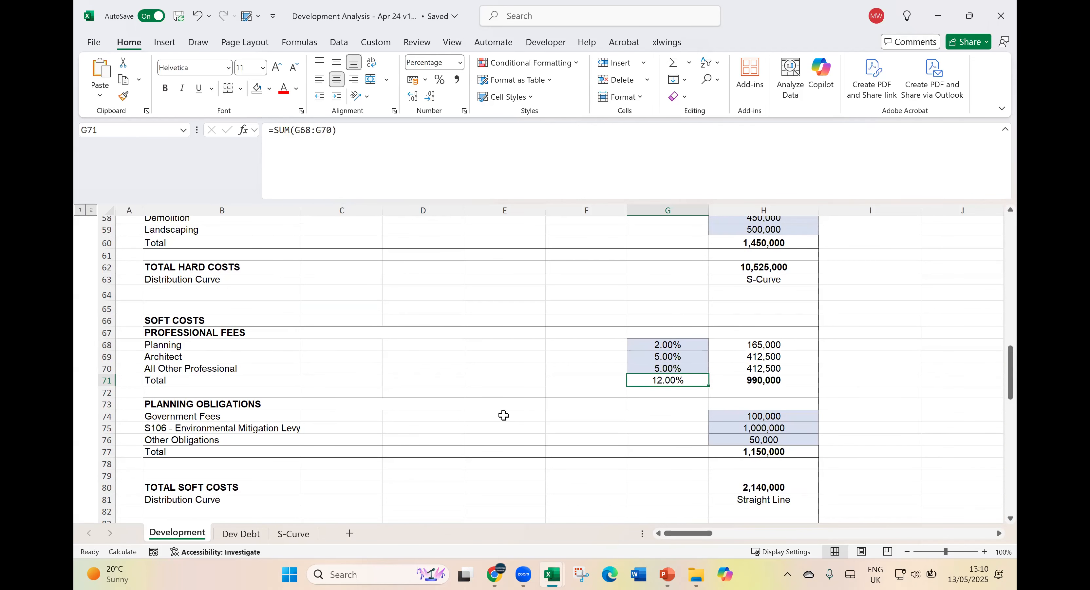
# - Look over the planning obligations, total soft costs, total costs excluding financing and the finance costs table
pyautogui.scroll(-1, 501, 412)
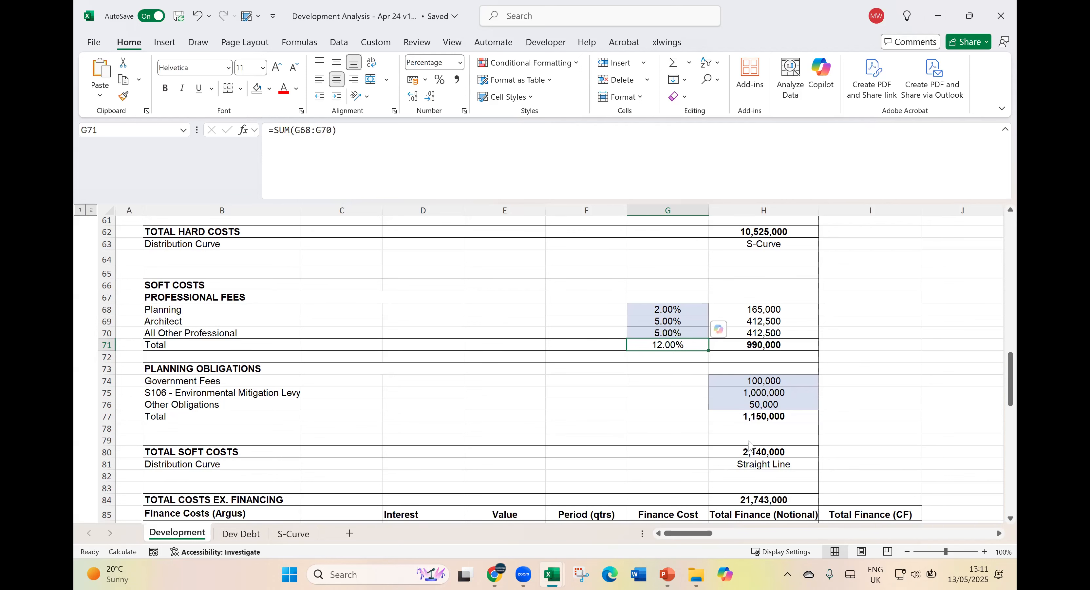
pyautogui.scroll(-1, 624, 447)
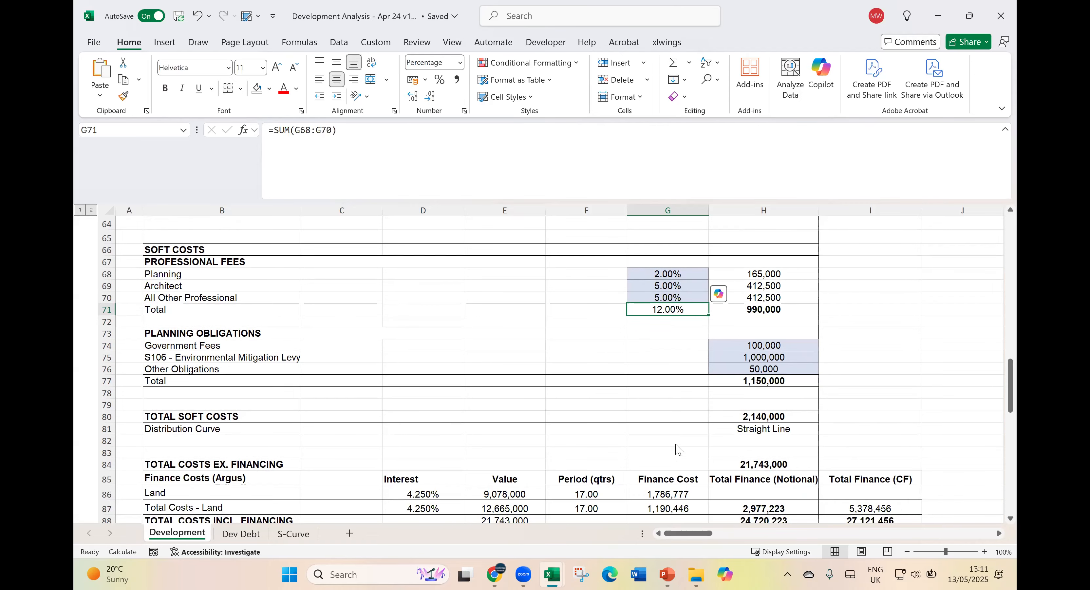
pyautogui.scroll(-1, 756, 470)
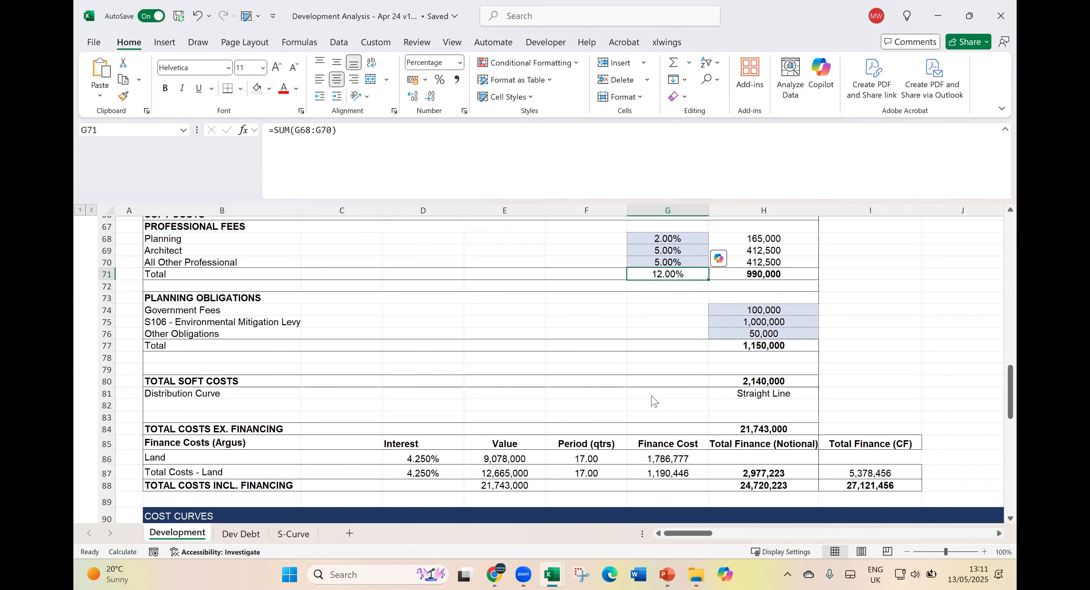
# - Examine the Finance Costs (Argus) heading and the notional total finance figure, dismissing the widgets board
pyautogui.click(178, 449)
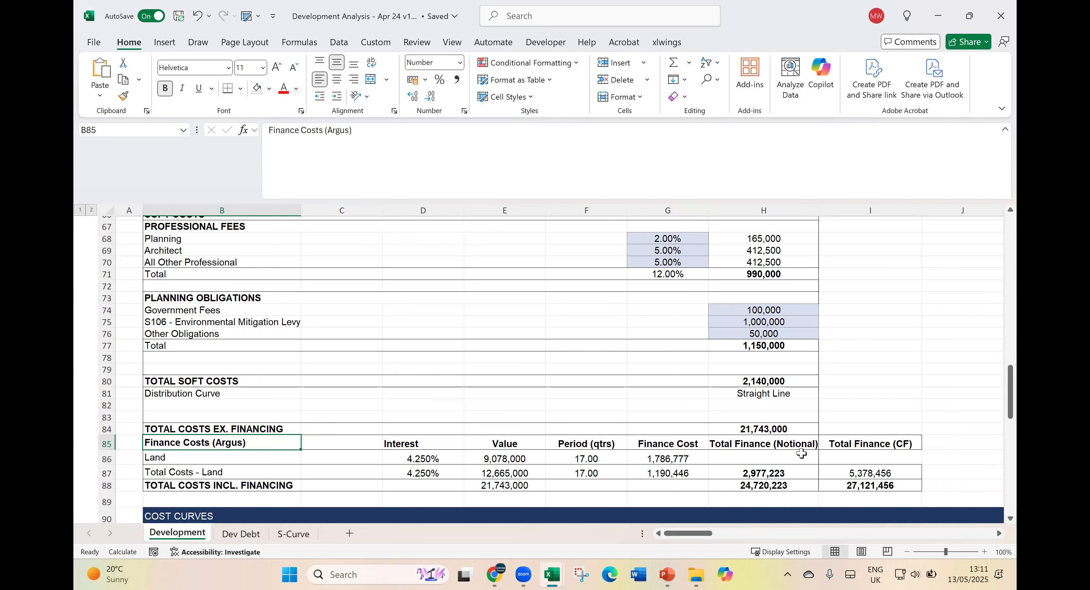
pyautogui.moveTo(800, 442); pyautogui.dragTo(799, 472)
pyautogui.click(799, 472)
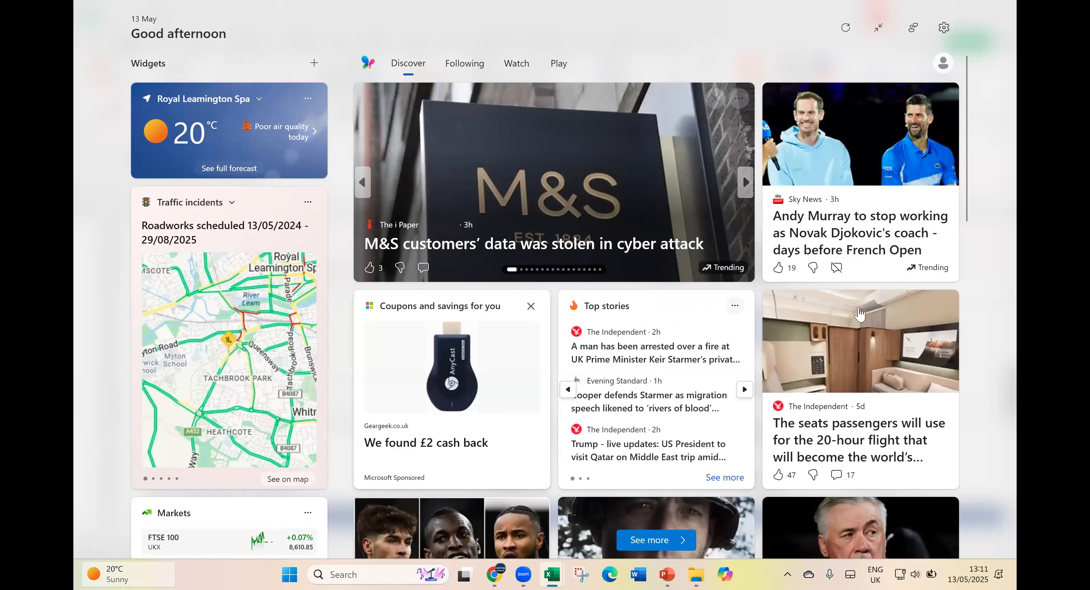
pyautogui.click(991, 244)
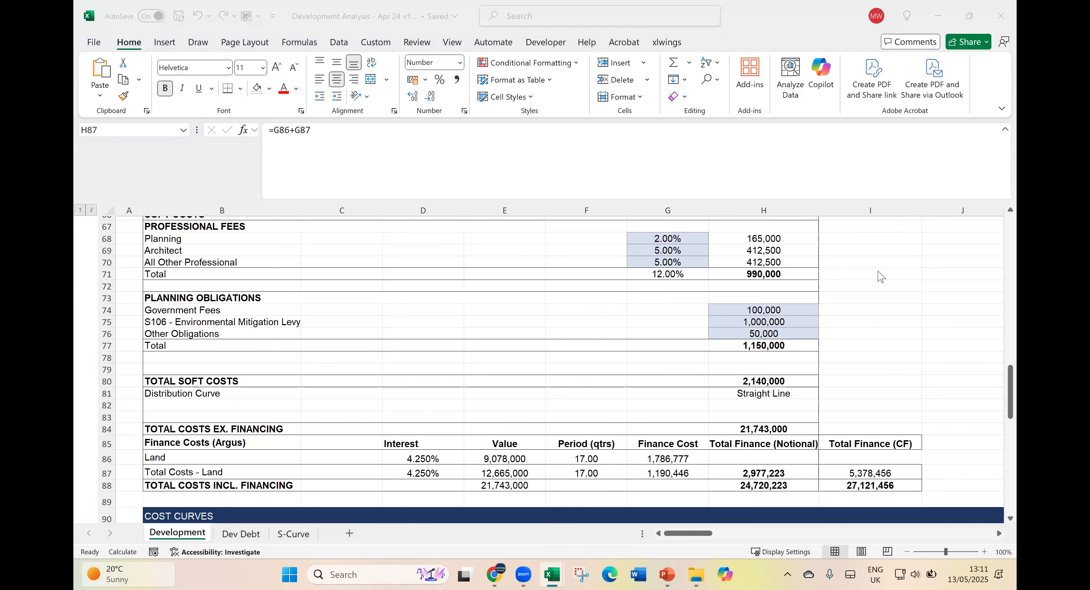
# - Inspect the government fees input, then the formulas behind total soft costs and notional total finance
pyautogui.click(782, 313)
pyautogui.scroll(-1, 767, 335)
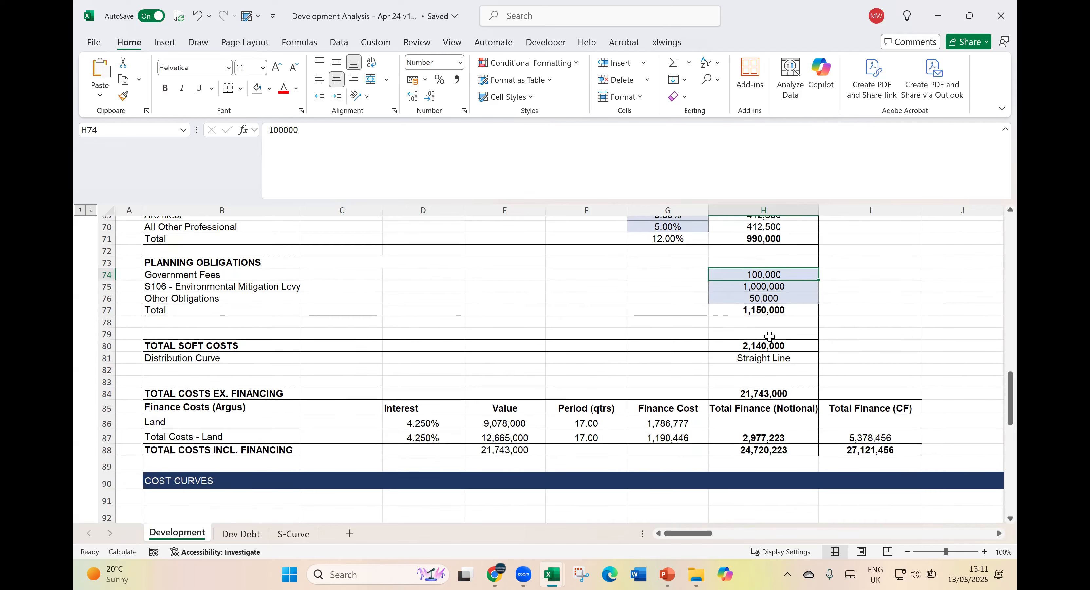
pyautogui.click(768, 347)
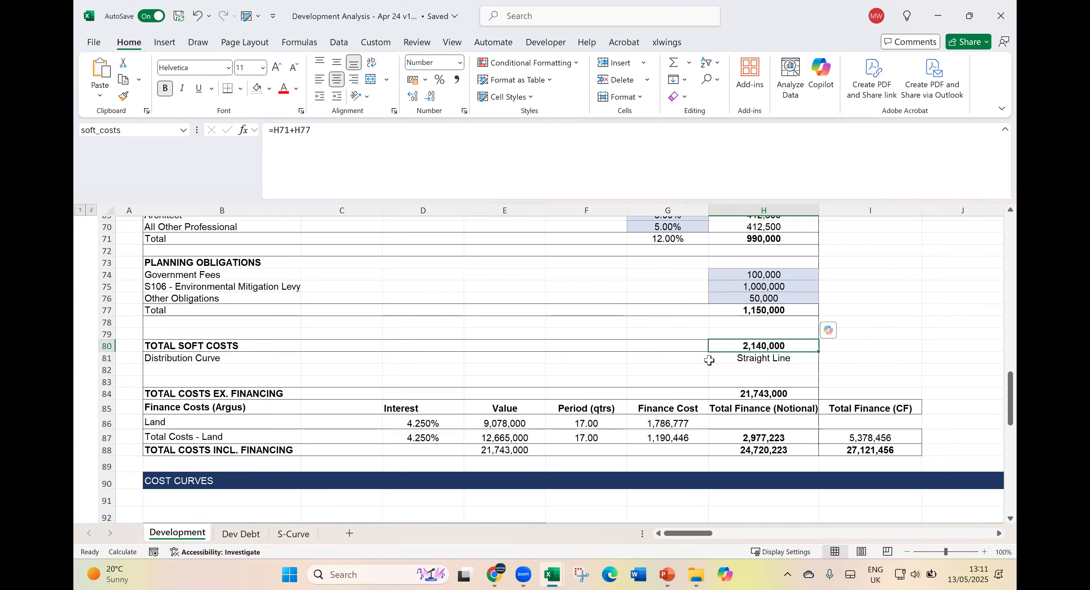
pyautogui.click(761, 436)
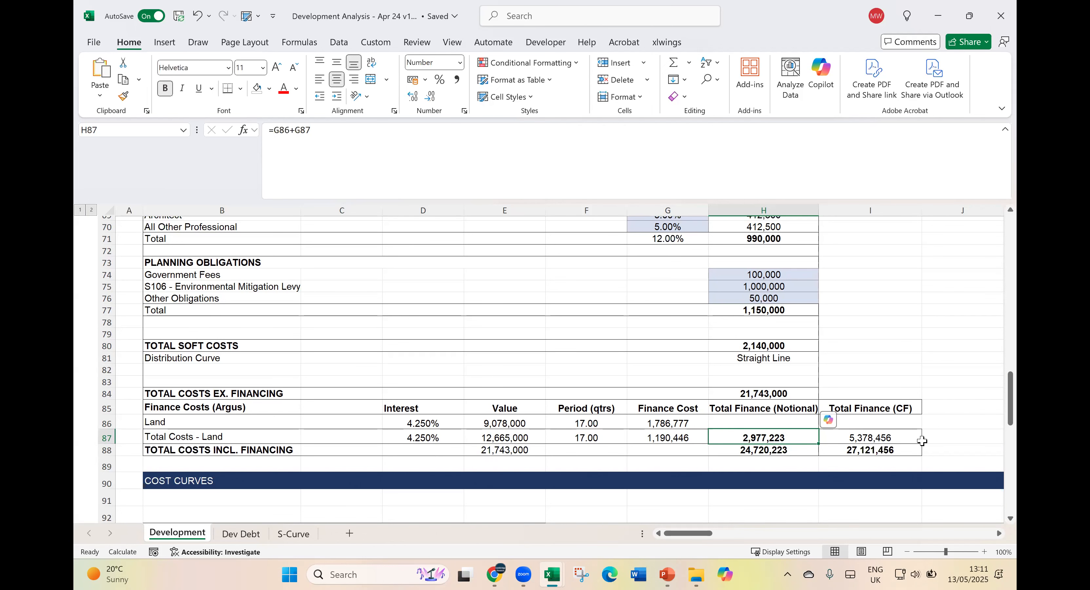
# - Check the source of the interest rate on non-land costs and the formula for Total Finance (CF)
pyautogui.click(457, 444)
pyautogui.click(455, 439)
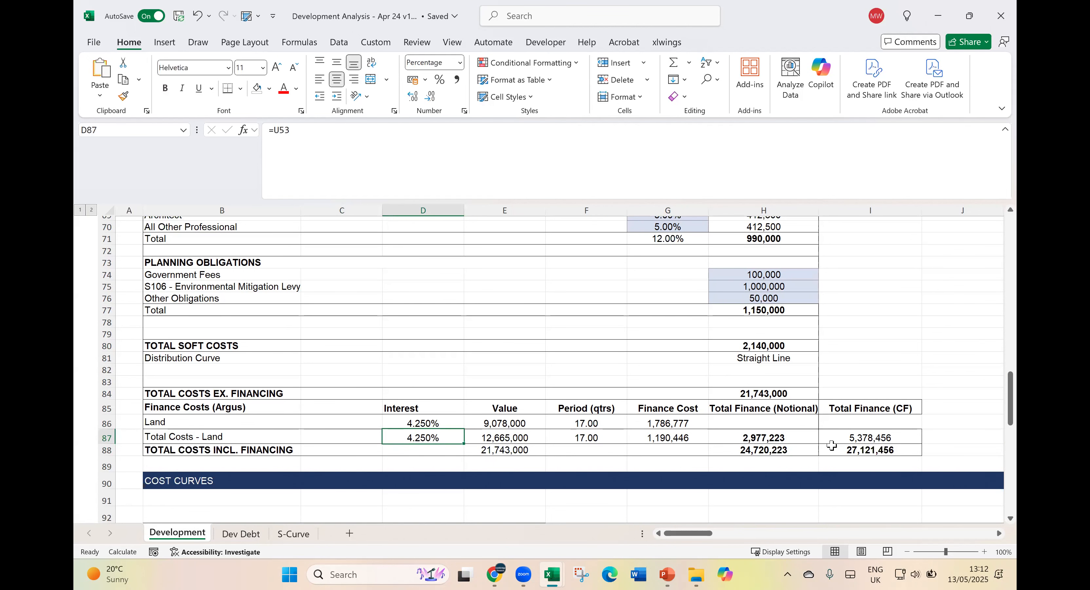
pyautogui.scroll(-1, 835, 431)
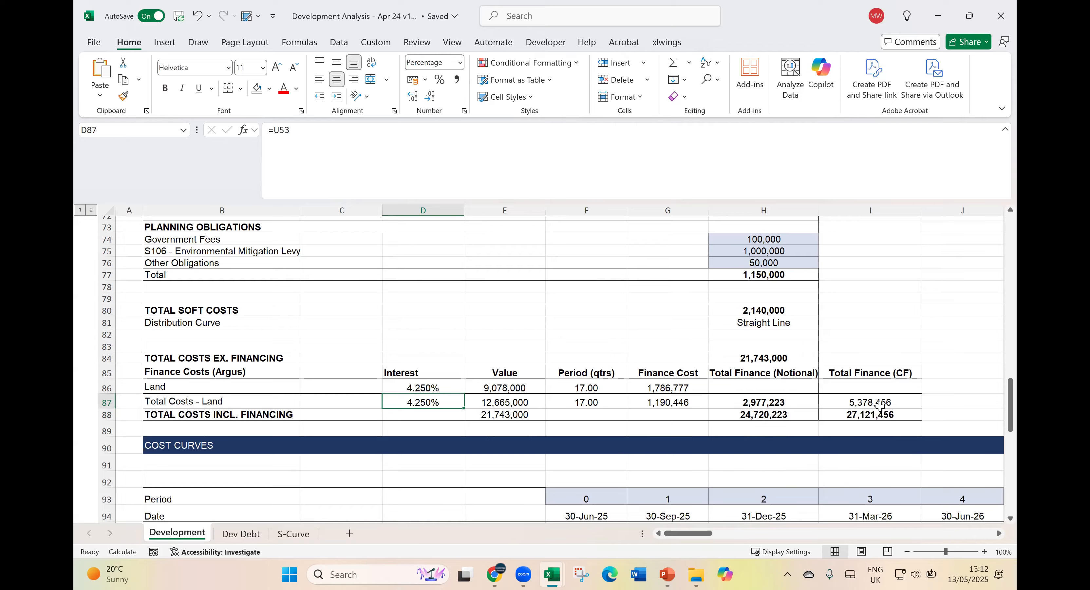
pyautogui.click(900, 402)
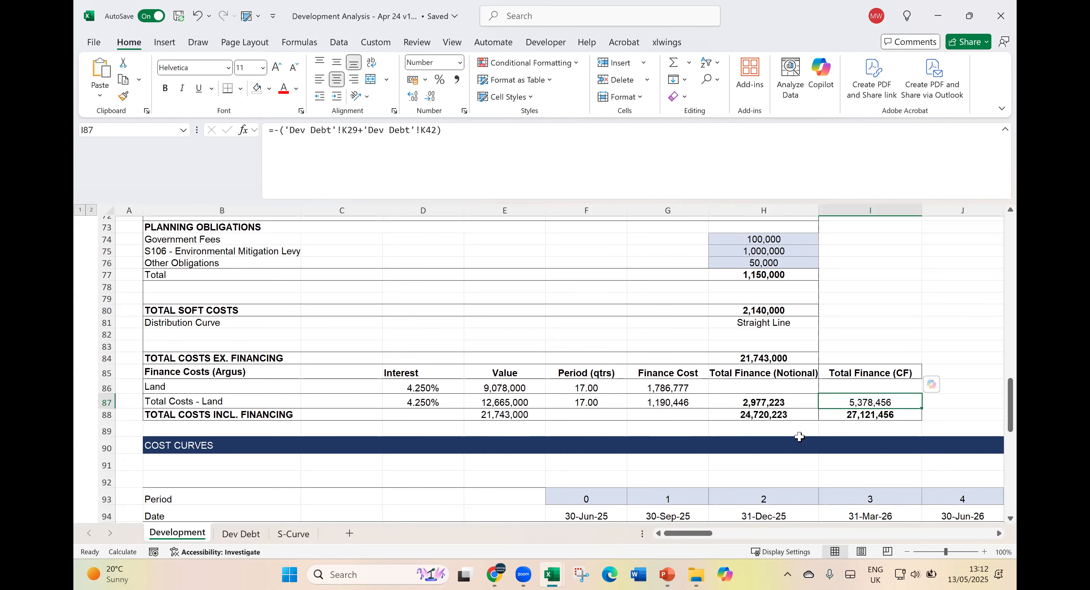
# - Narrow column E slightly beside the period timeline in the Cost Curves section
pyautogui.scroll(-2, 800, 437)
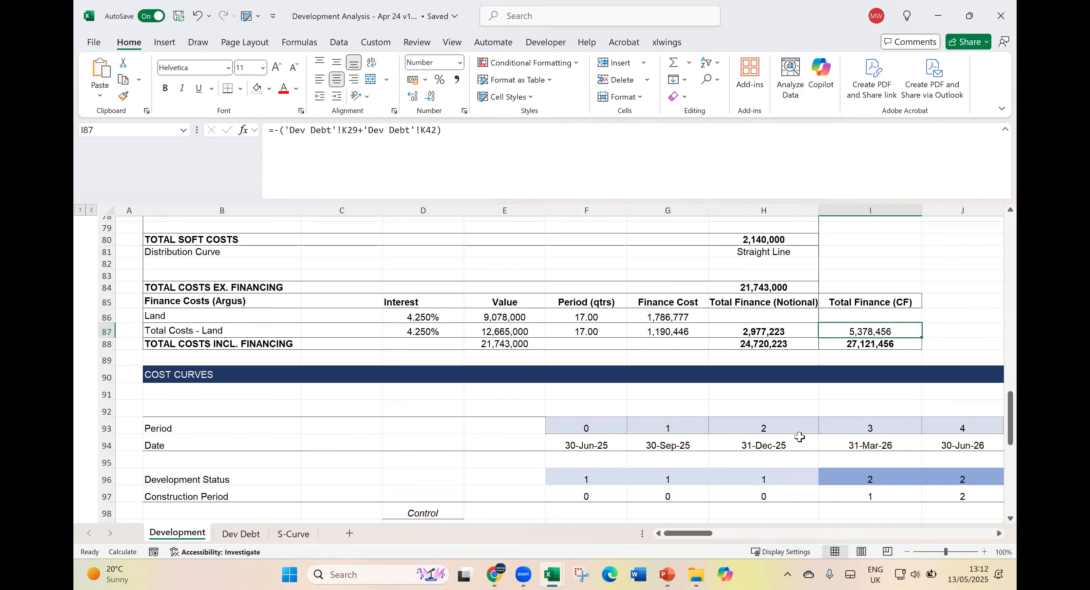
pyautogui.scroll(-3, 800, 437)
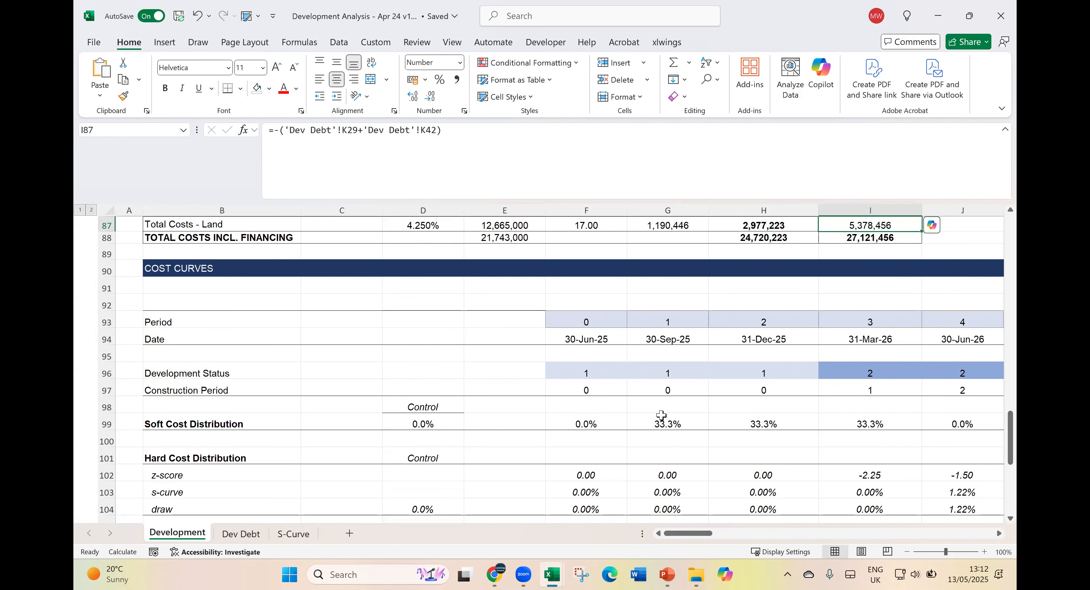
pyautogui.moveTo(551, 207)
pyautogui.mouseDown()
pyautogui.moveTo(515, 206)
pyautogui.moveTo(535, 206)
pyautogui.mouseUp()
# - Inspect the Soft Cost Distribution control check and the distribution formulas for periods 0 and 1
pyautogui.scroll(-2, 584, 407)
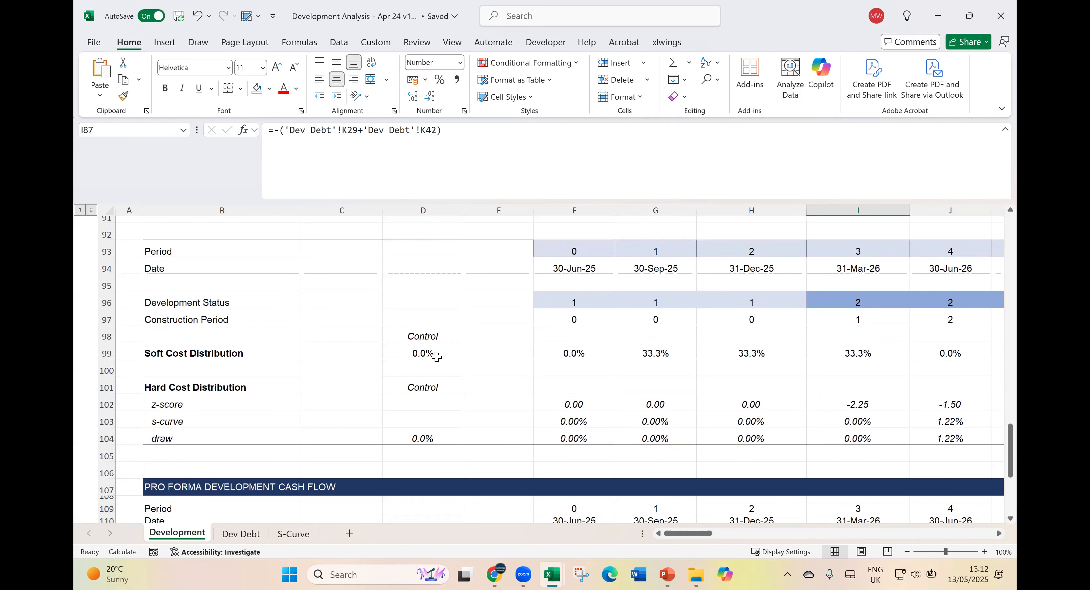
pyautogui.click(437, 356)
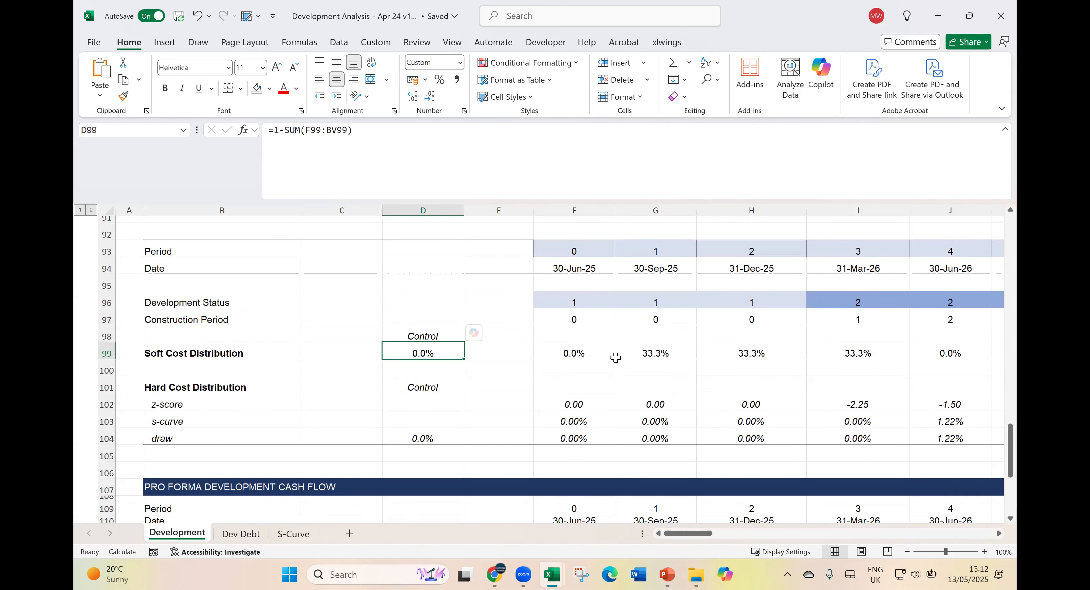
pyautogui.click(680, 353)
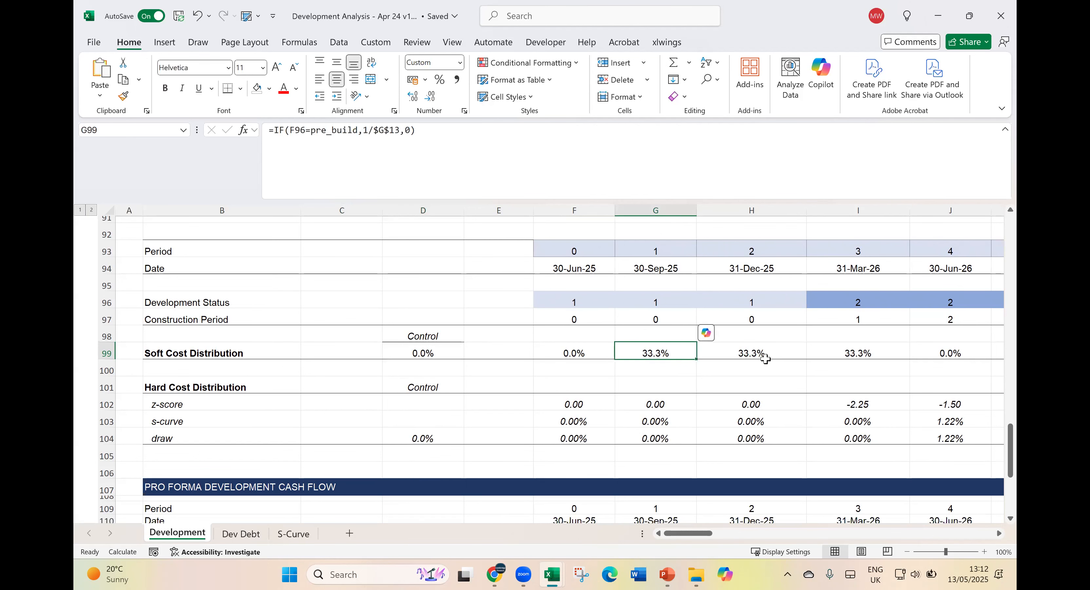
pyautogui.click(585, 352)
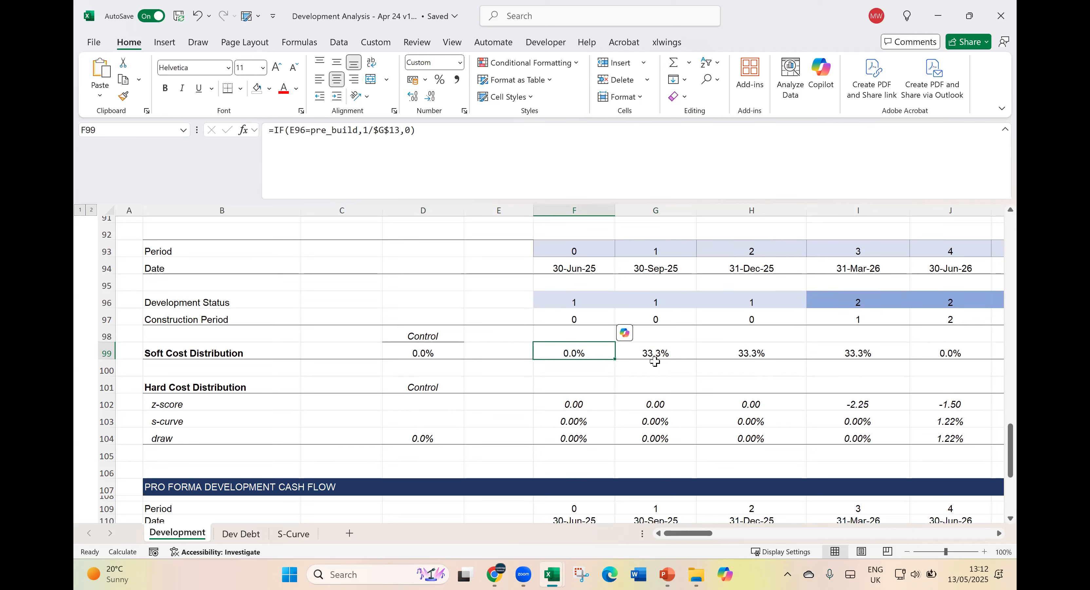
# - Recheck the soft cost control formula against period 1, and highlight the distribution percentages for periods 1 to 3
pyautogui.press('Left')
pyautogui.press('Left')
pyautogui.press('Left')
pyautogui.press('Left')
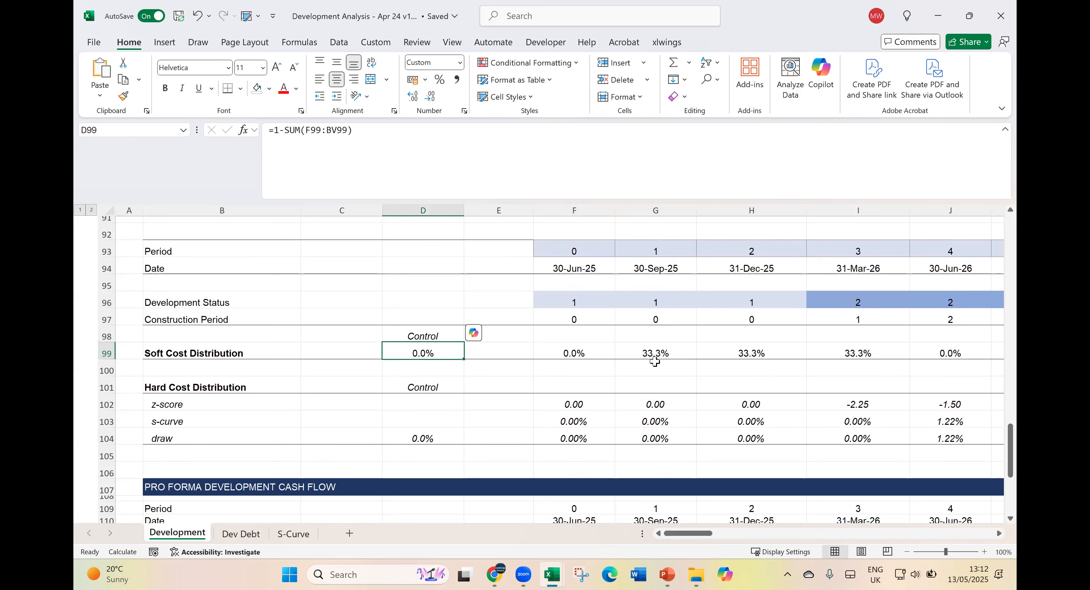
pyautogui.press('Right')
pyautogui.press('Right')
pyautogui.press('Right')
pyautogui.press('Right')
pyautogui.press('Right')
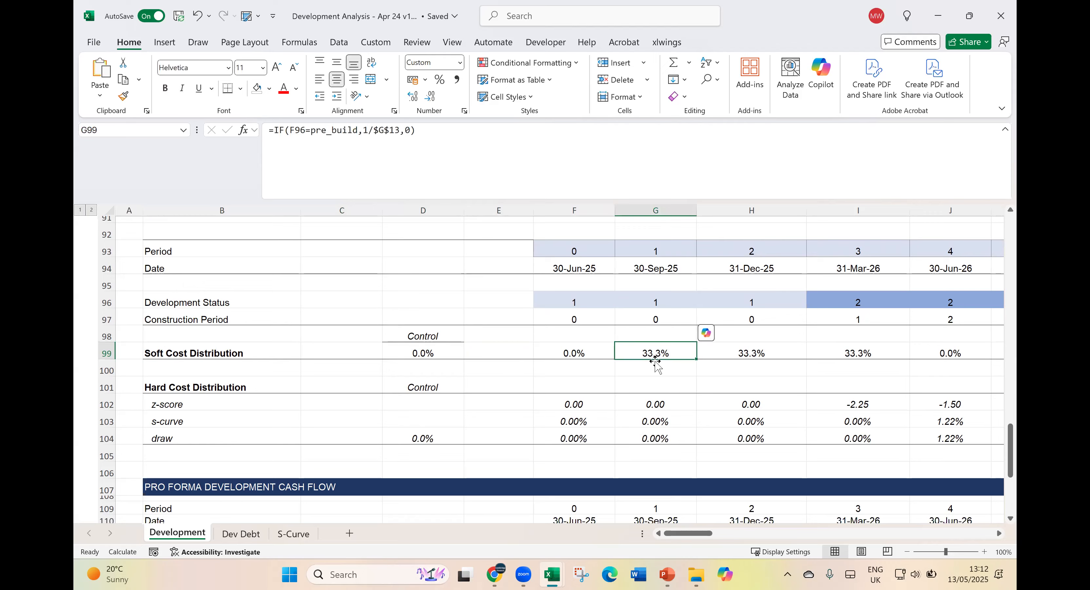
pyautogui.moveTo(676, 353); pyautogui.dragTo(860, 354)
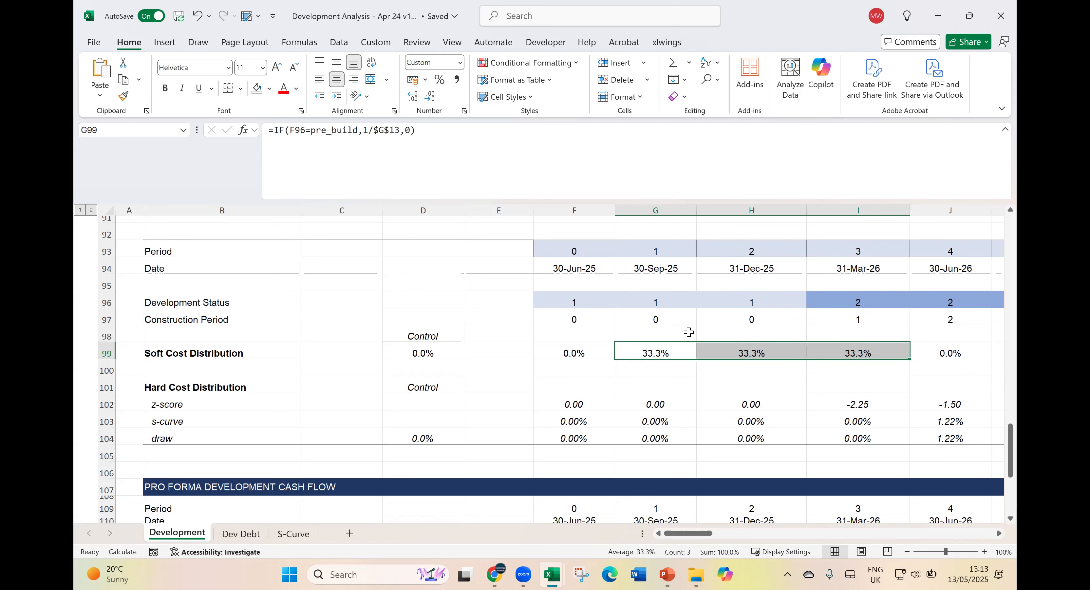
# - Refer back to the soft costs and their distribution curve setting, and compare them with the Soft Cost Distribution row
pyautogui.scroll(11, 772, 319)
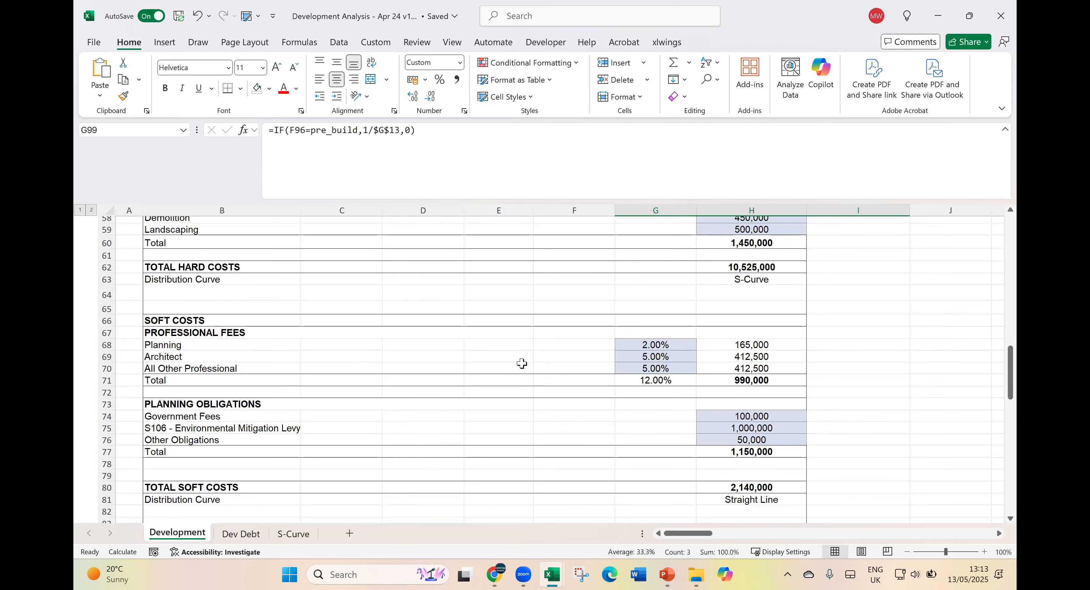
pyautogui.scroll(-9, 522, 363)
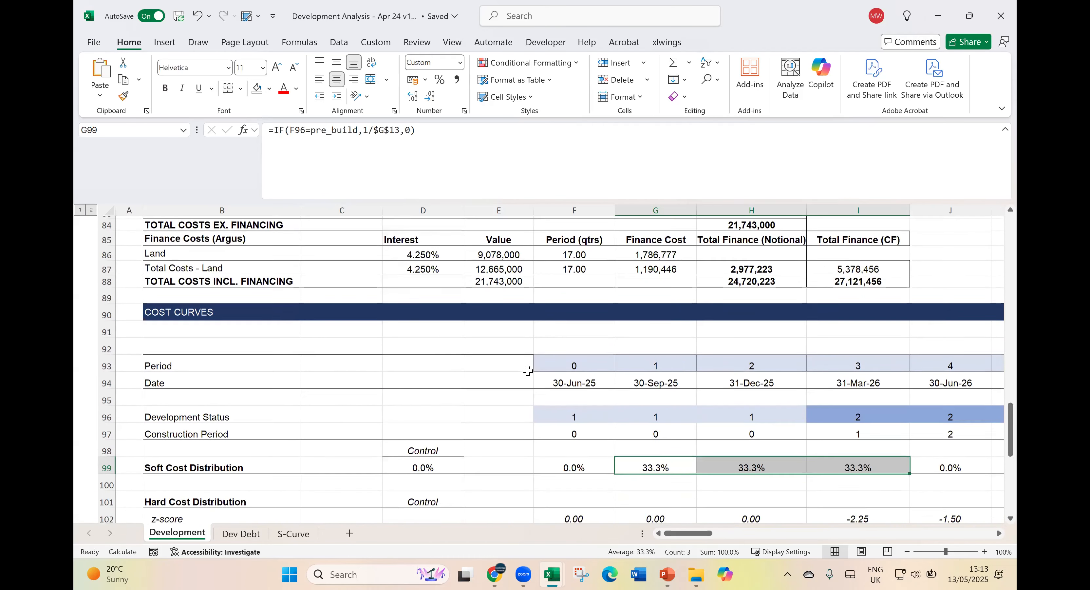
pyautogui.scroll(-1, 528, 371)
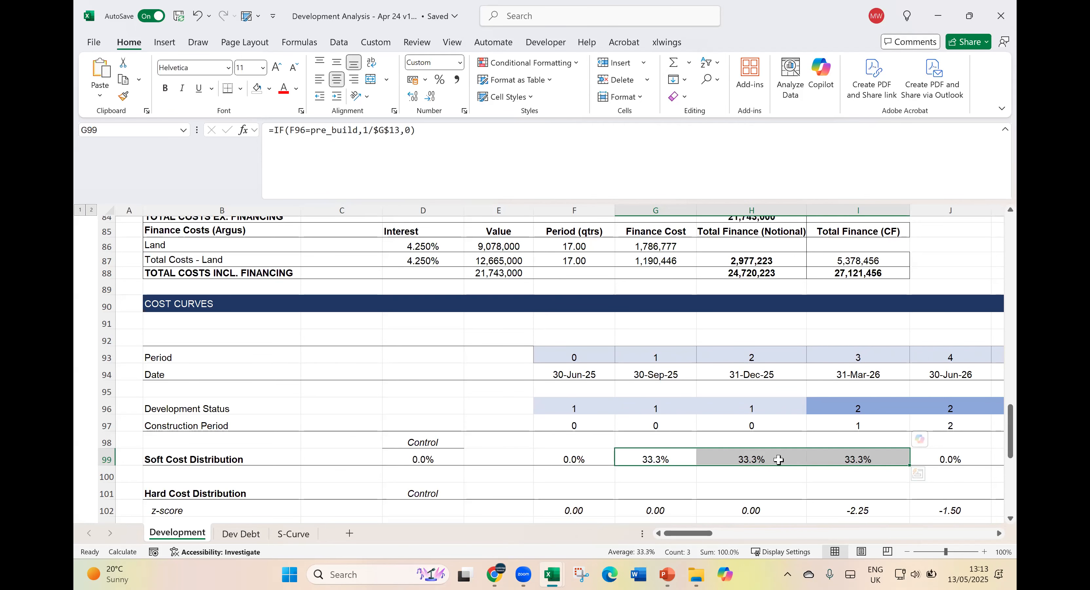
pyautogui.scroll(-2, 724, 427)
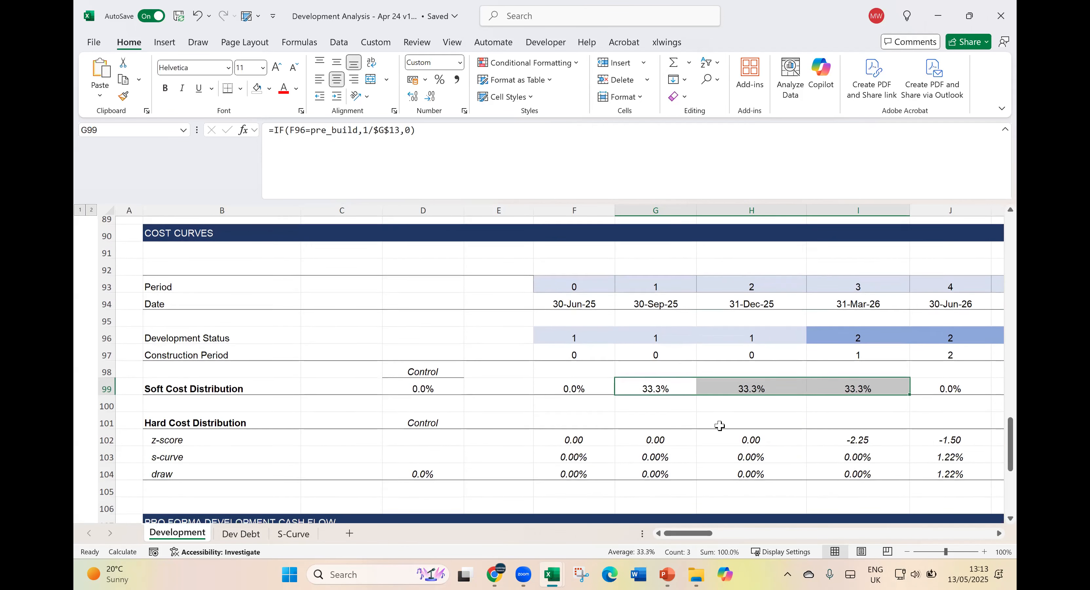
# - Examine the z-score formula and the s-curve row in the Hard Cost Distribution block
pyautogui.click(648, 437)
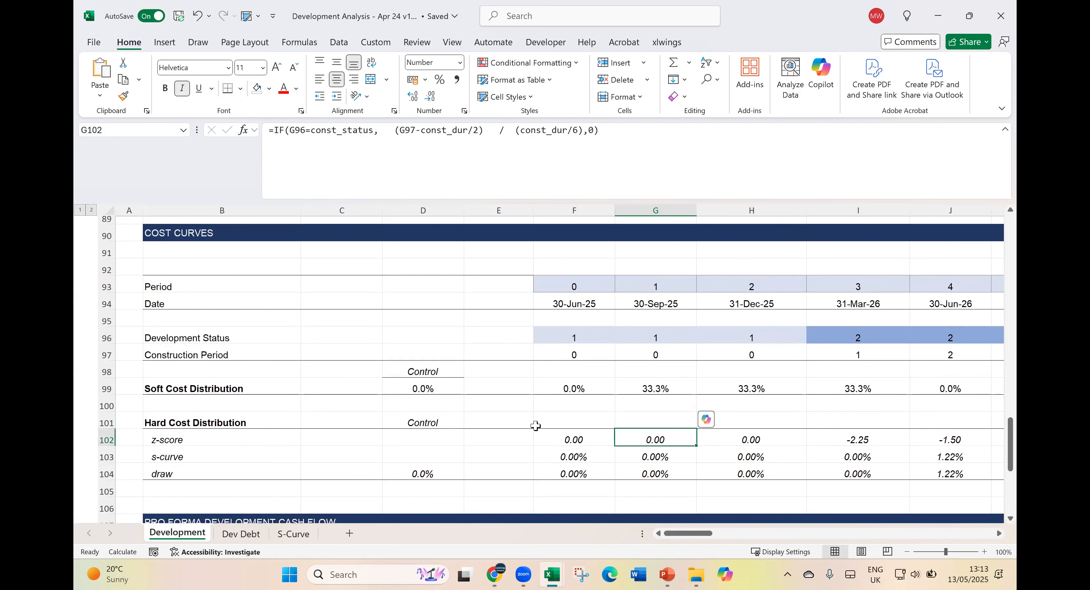
pyautogui.click(154, 423)
pyautogui.moveTo(158, 459); pyautogui.dragTo(693, 460)
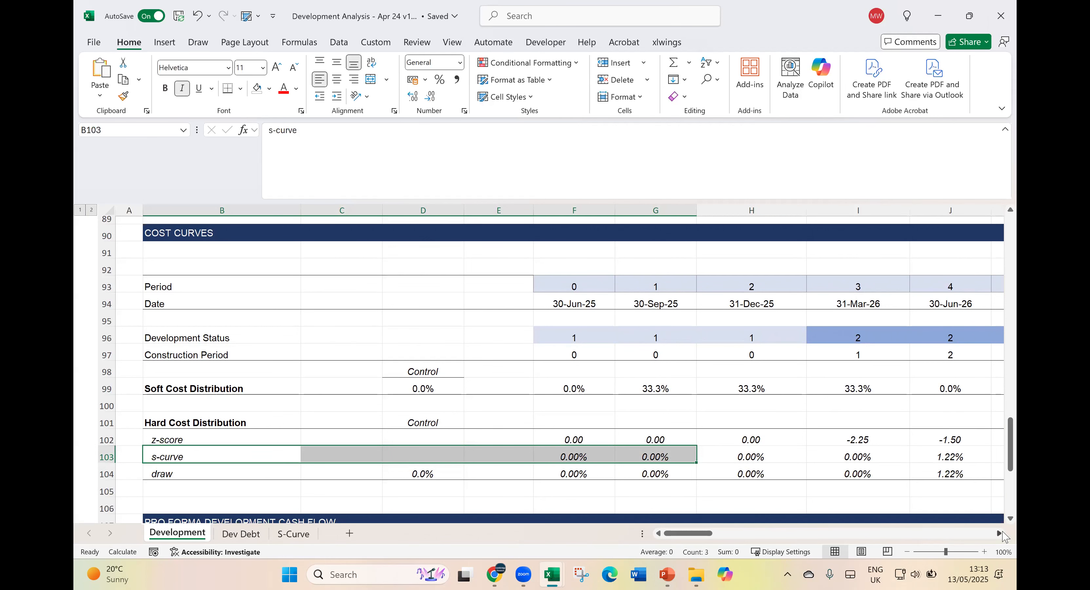
# - Freeze the panes of the Development sheet at column C so the row labels stay in view
pyautogui.click(1000, 535)
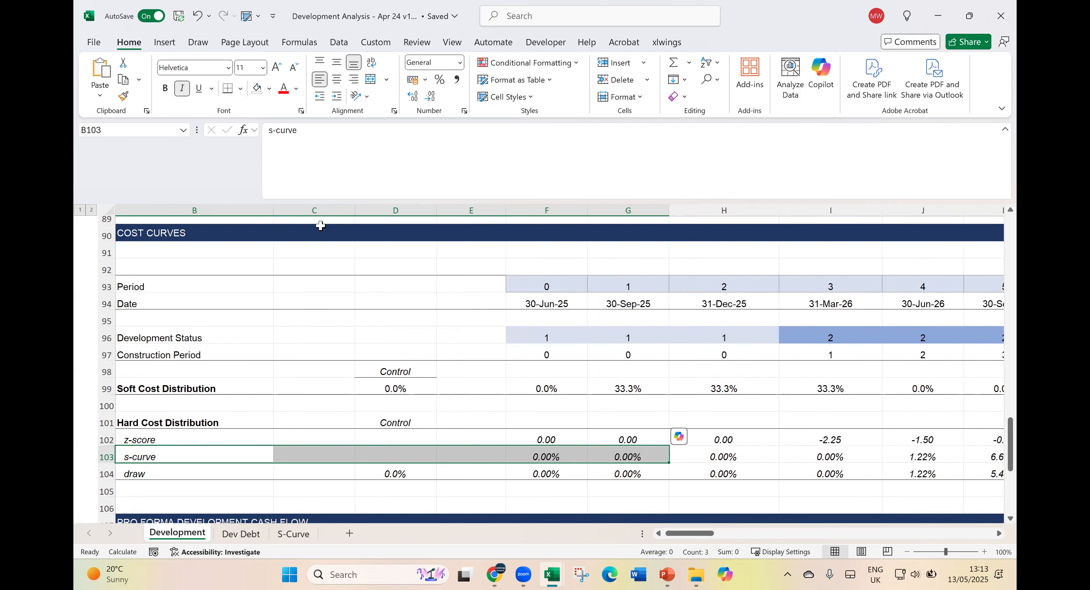
pyautogui.click(317, 209)
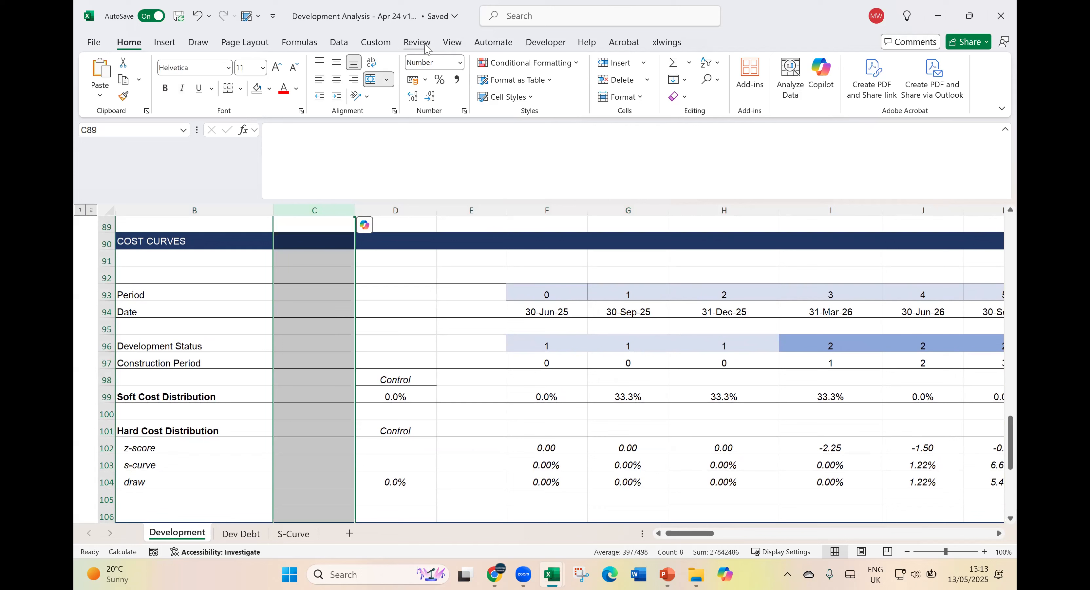
pyautogui.click(451, 43)
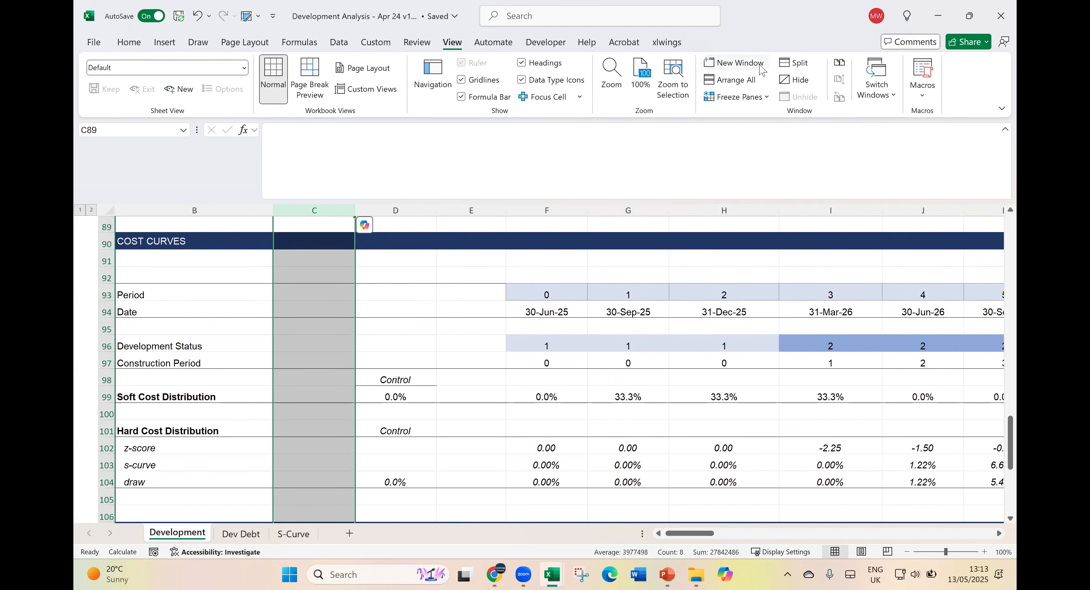
pyautogui.click(752, 101)
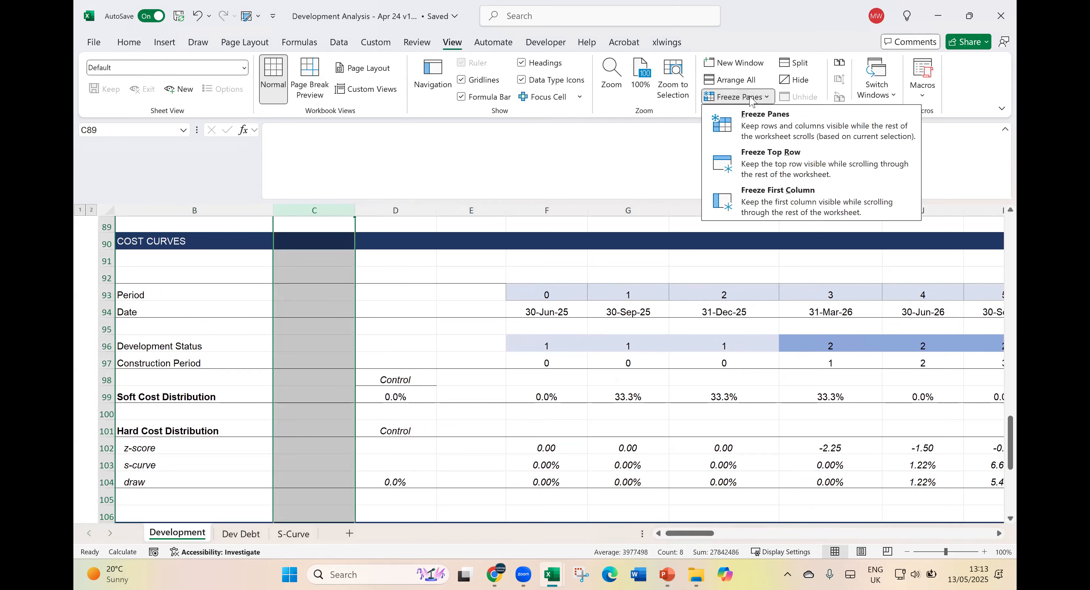
pyautogui.click(743, 127)
# - Examine the s-curve formulas for periods 3 to 6 in the Hard Cost Distribution block and compare them with the S-Curve chart sheet
pyautogui.click(519, 447)
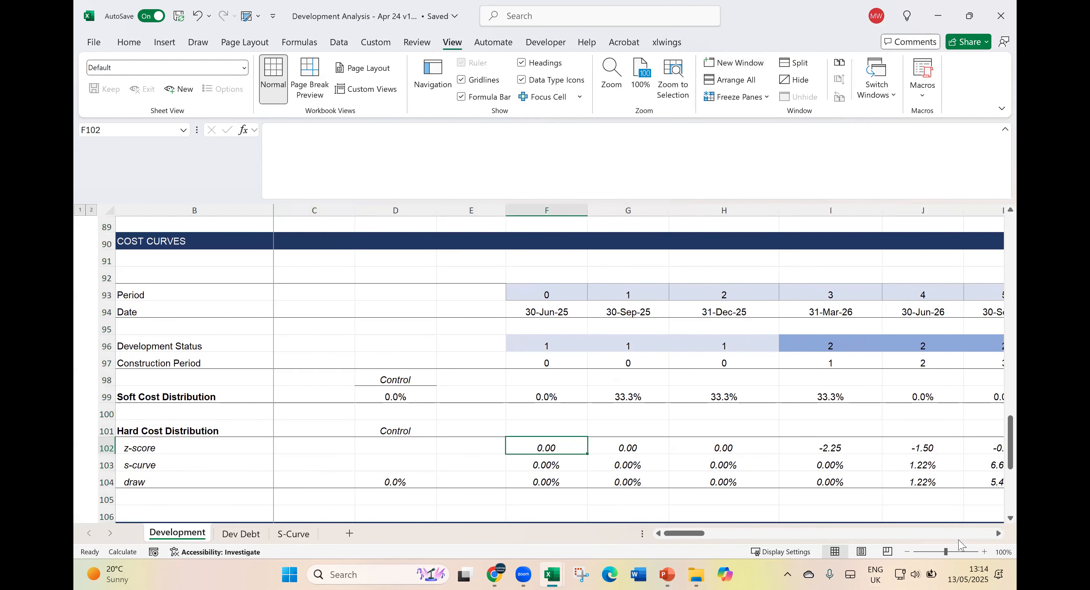
pyautogui.hscroll(5, 597, 423)
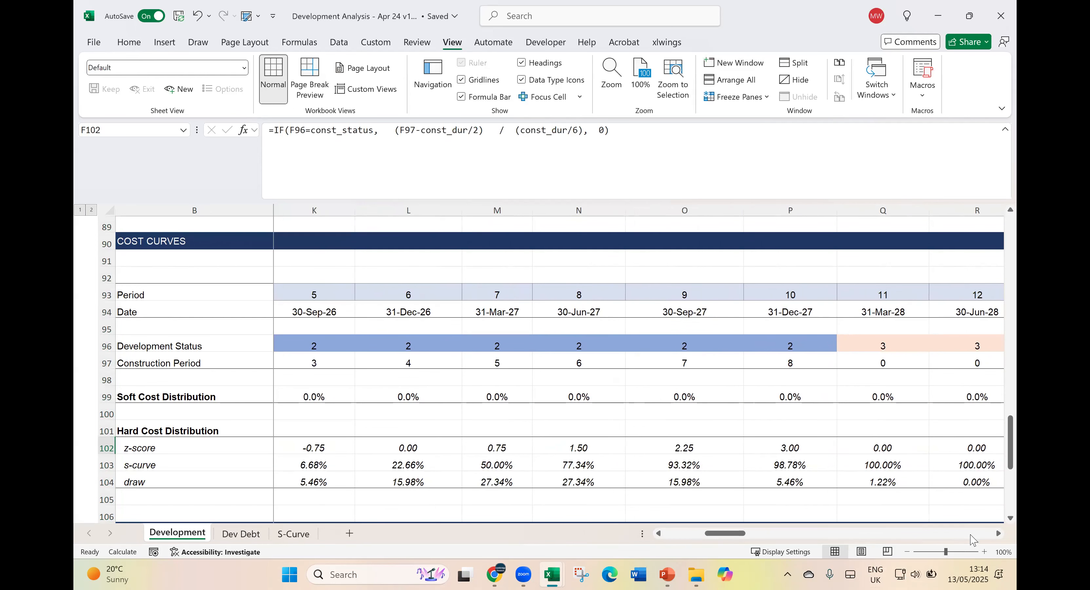
pyautogui.click(406, 465)
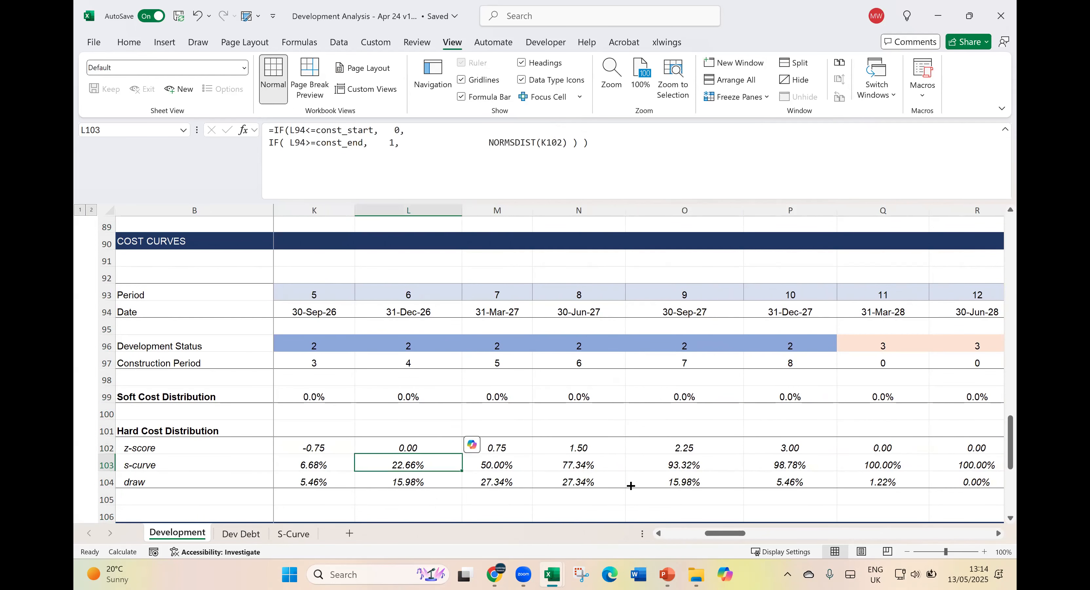
pyautogui.press('Left')
pyautogui.press('Left')
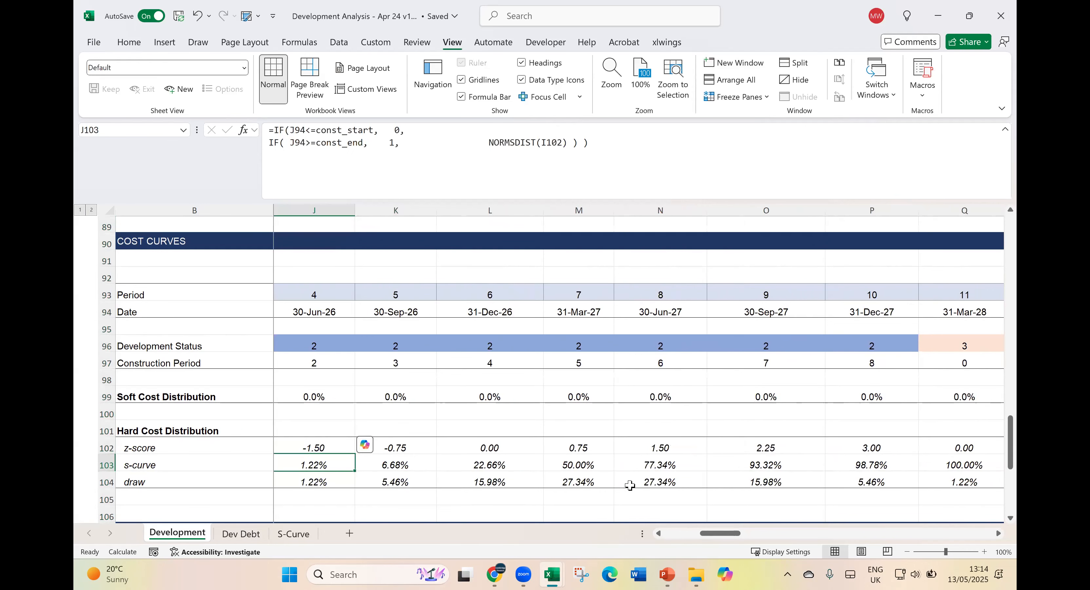
pyautogui.press('Left')
pyautogui.click(294, 534)
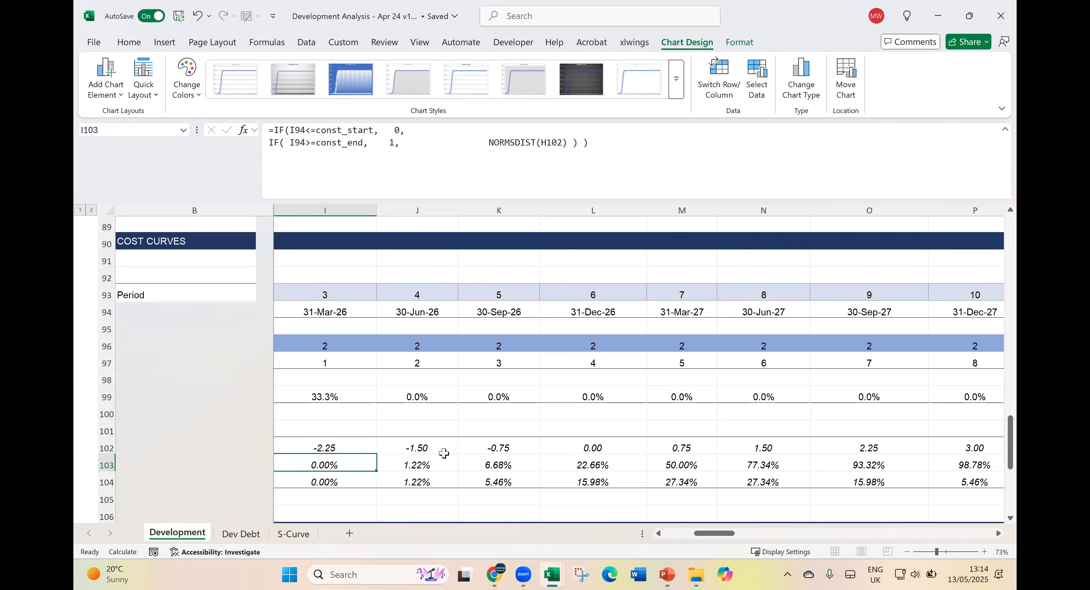
pyautogui.click(416, 465)
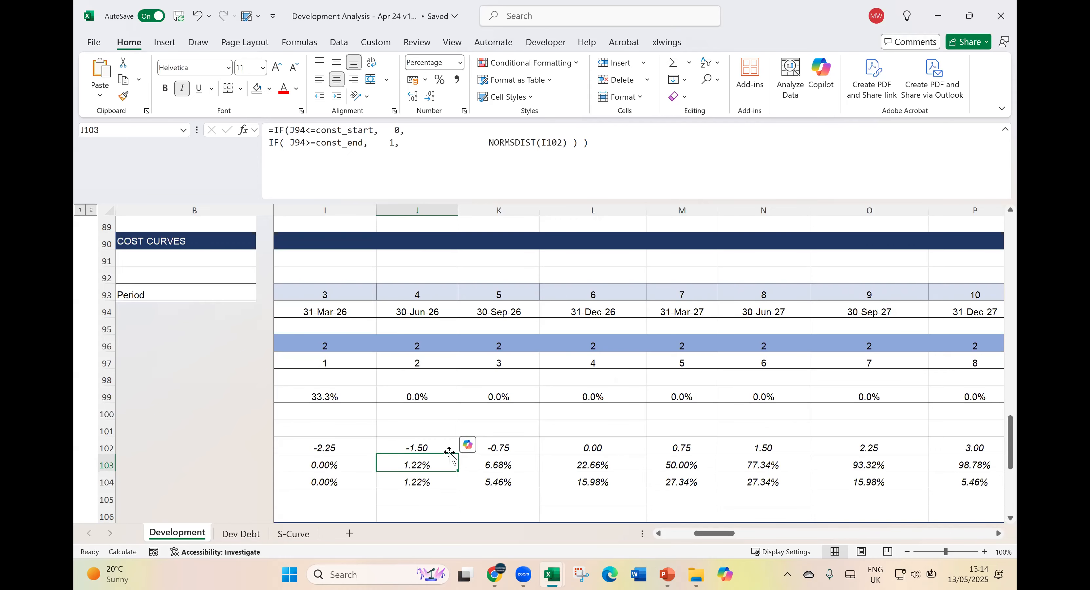
# - Examine the draw formulas of the Hard Cost Distribution for the early periods against the s-curve row above
pyautogui.click(421, 483)
pyautogui.press('Left')
pyautogui.press('Left')
pyautogui.press('Left')
pyautogui.press('Left')
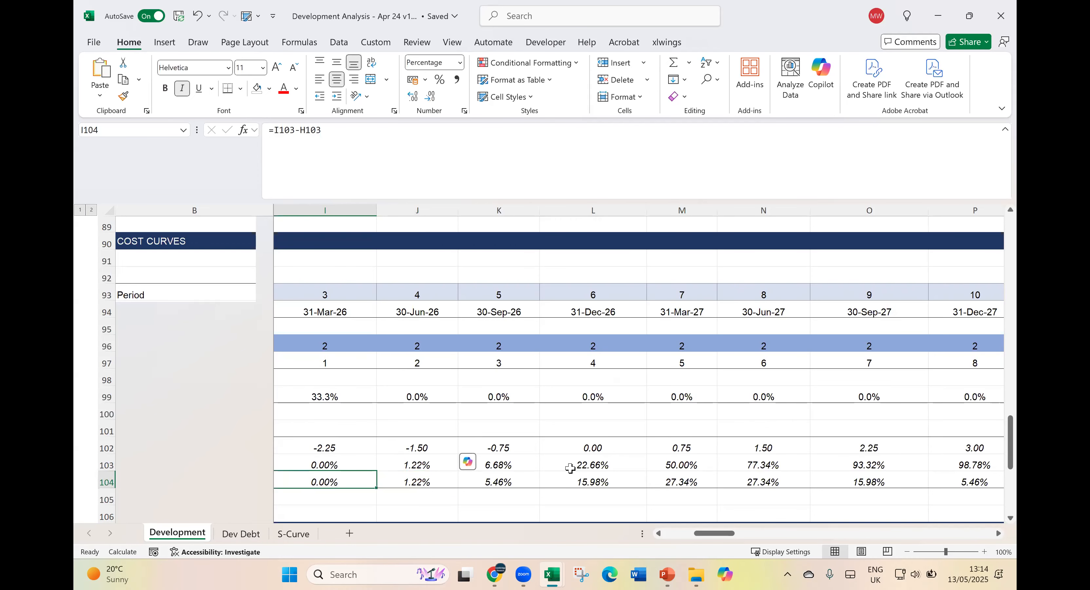
pyautogui.press('Left')
pyautogui.press('Right')
pyautogui.press('Right')
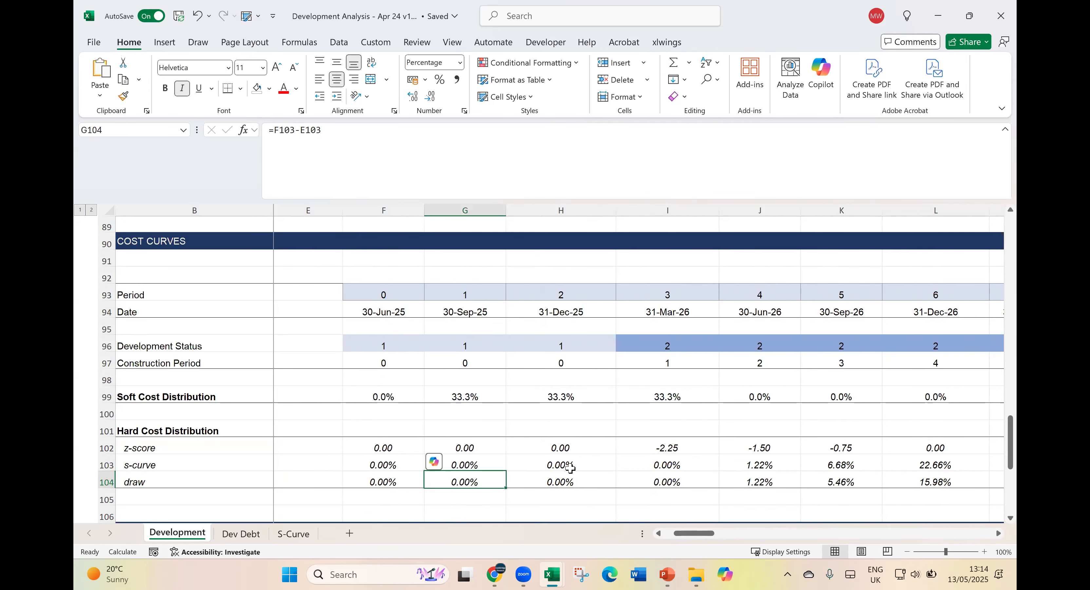
pyautogui.press('Up')
pyautogui.press('Up')
pyautogui.press('Down')
pyautogui.press('Down')
# - Plot the Hard Cost Distribution draw row from period 0 to 68 as a column chart on a new chart sheet
pyautogui.press('Left')
pyautogui.hotkey('ctrl', 'shift', 'Right')
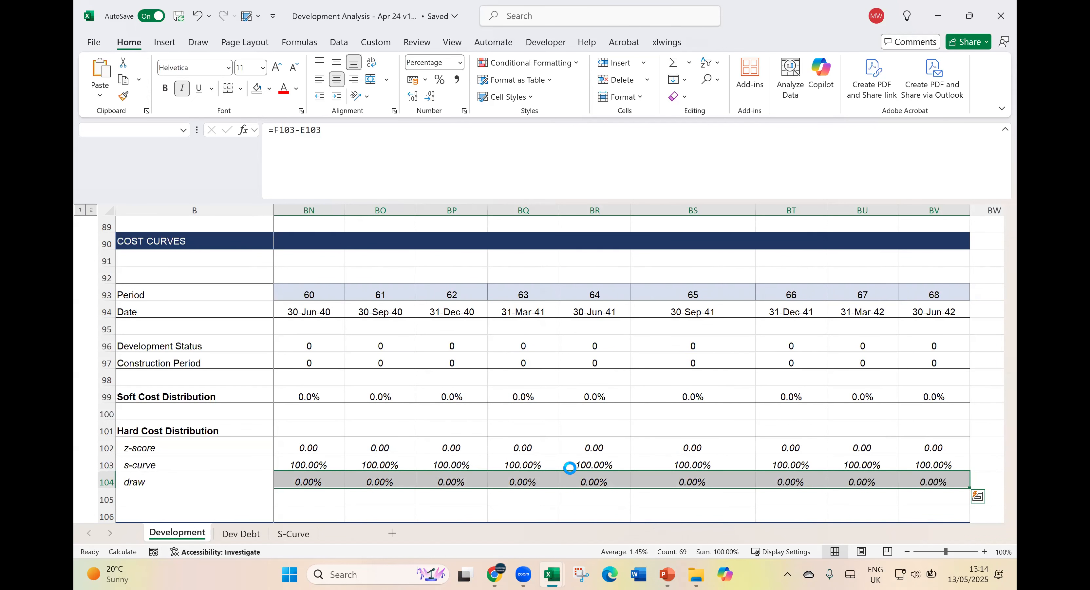
pyautogui.press('F11')
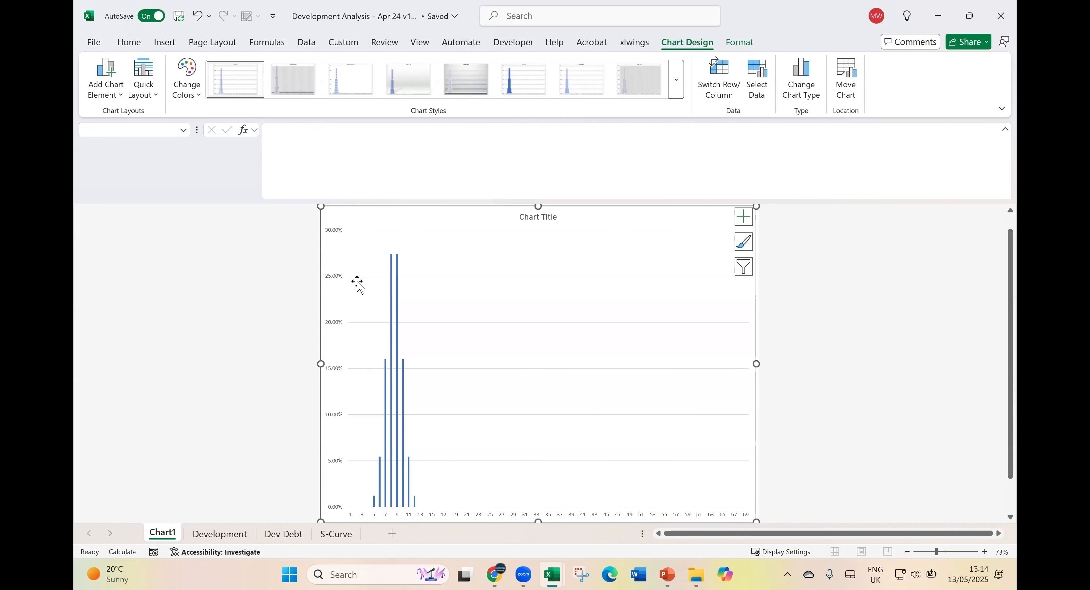
pyautogui.rightClick(389, 455)
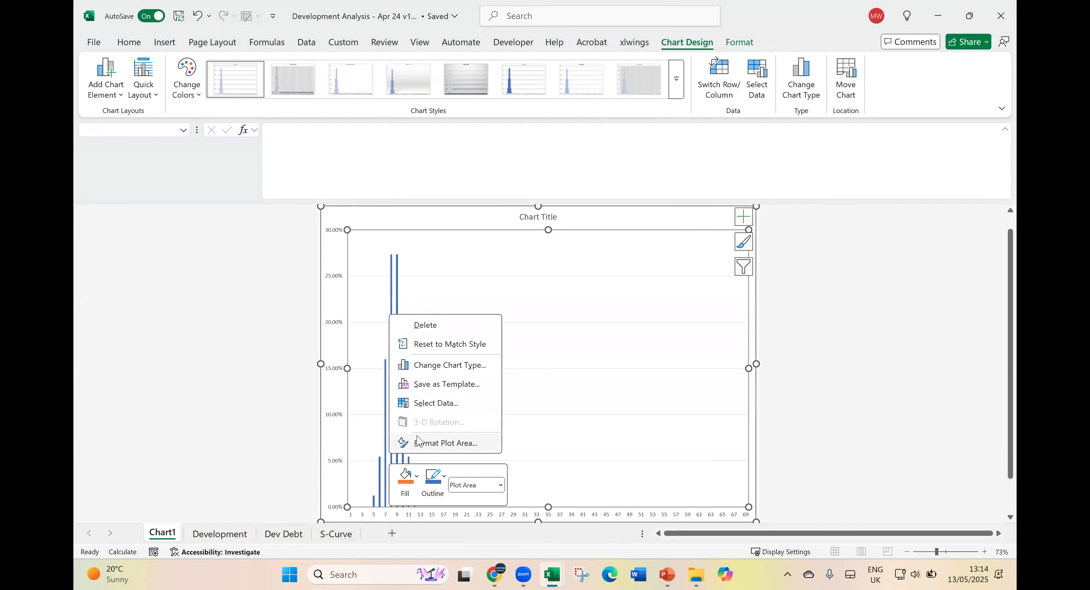
pyautogui.click(390, 262)
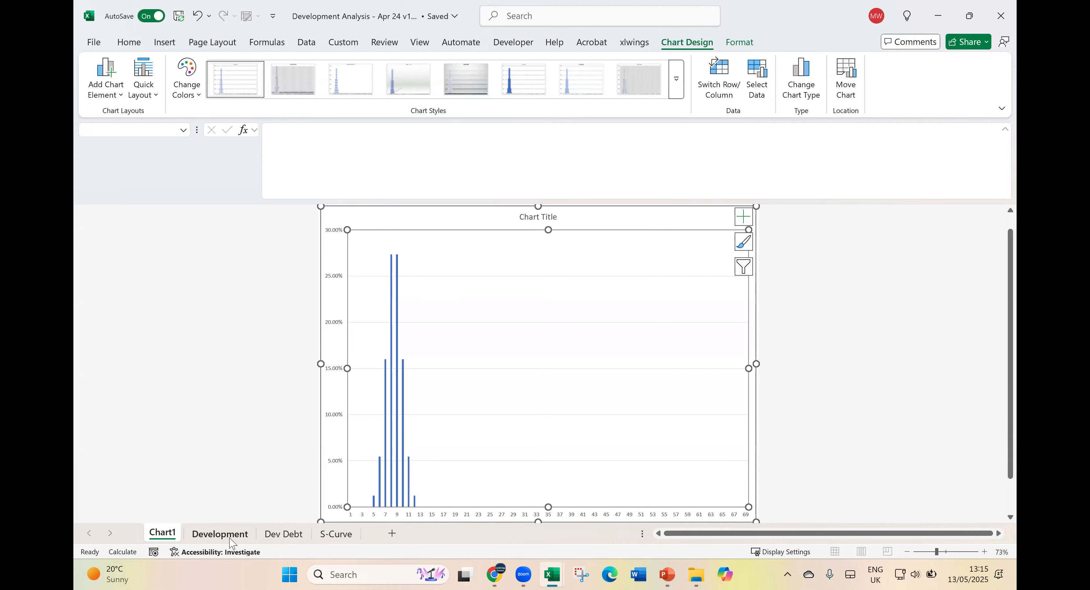
# - Return to the Development sheet and narrow the period 65 column (BS) to about its neighbours' width
pyautogui.click(219, 533)
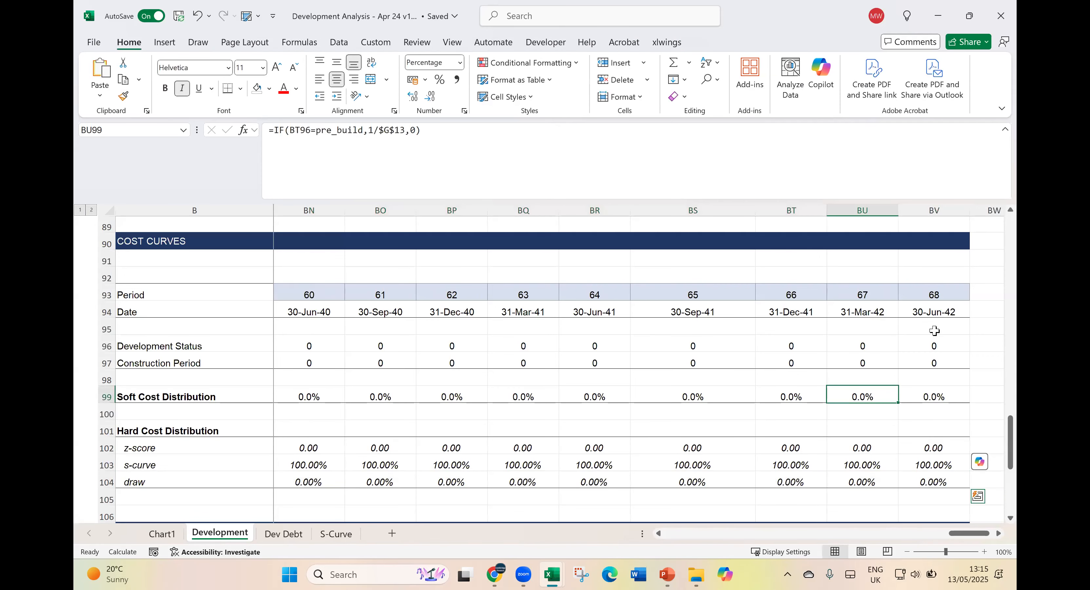
pyautogui.moveTo(756, 210); pyautogui.dragTo(716, 217)
pyautogui.click(383, 457)
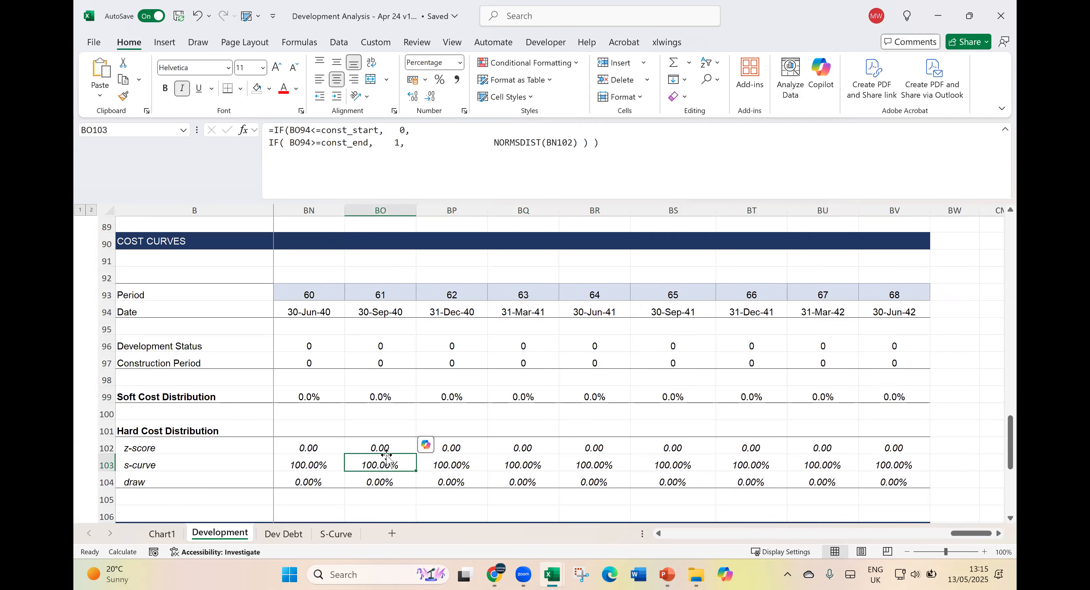
# - Review the s-curve formulas for periods 0 and 1 and the Soft Cost Distribution percentages for periods 0 to 3
pyautogui.scroll(-2, 387, 456)
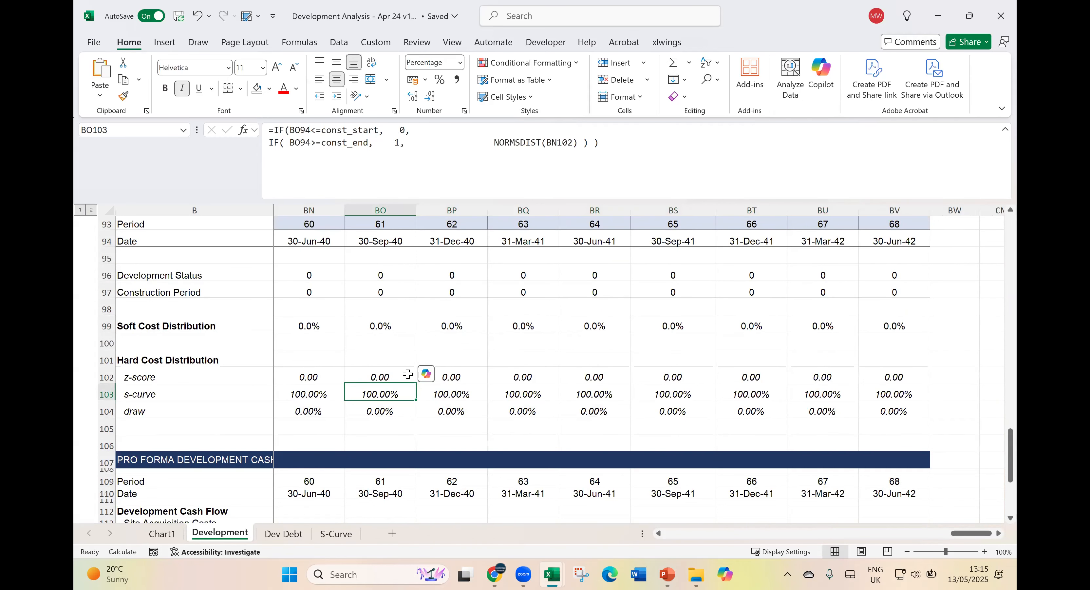
pyautogui.press('Home')
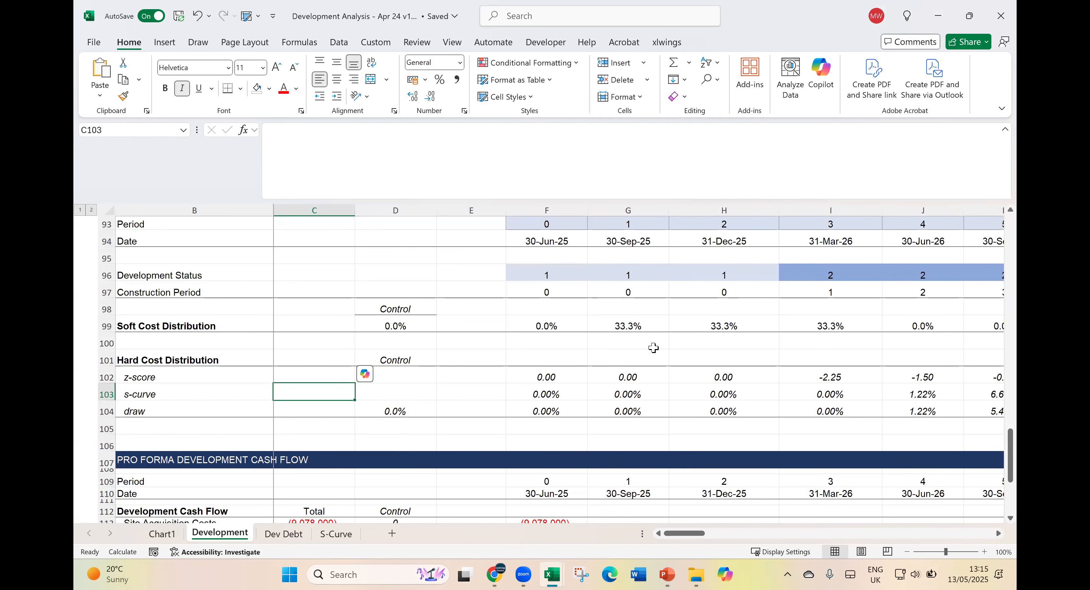
pyautogui.click(565, 394)
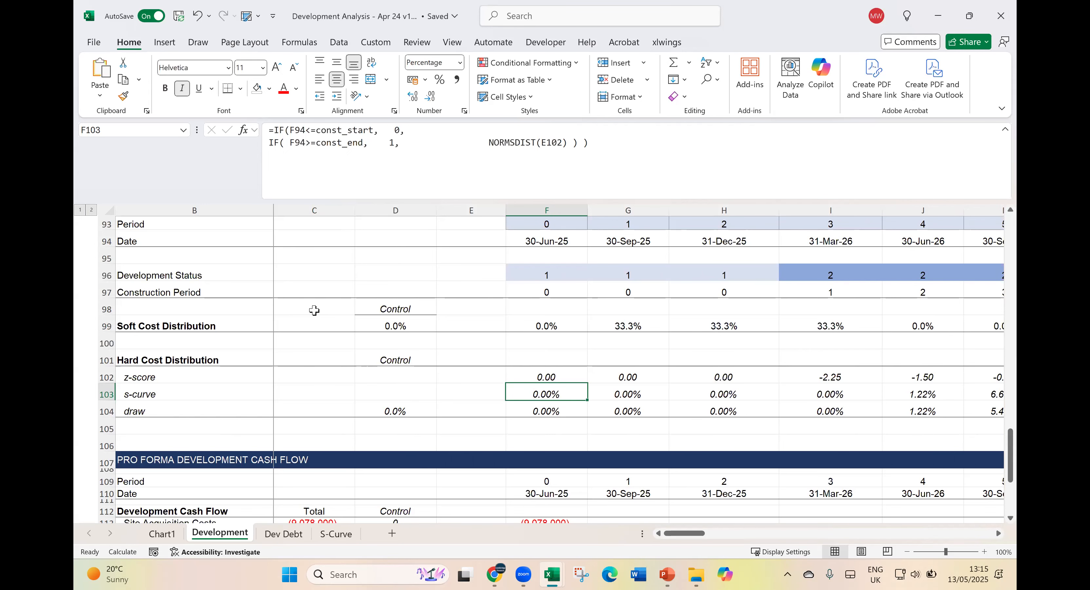
pyautogui.moveTo(542, 325); pyautogui.dragTo(840, 324)
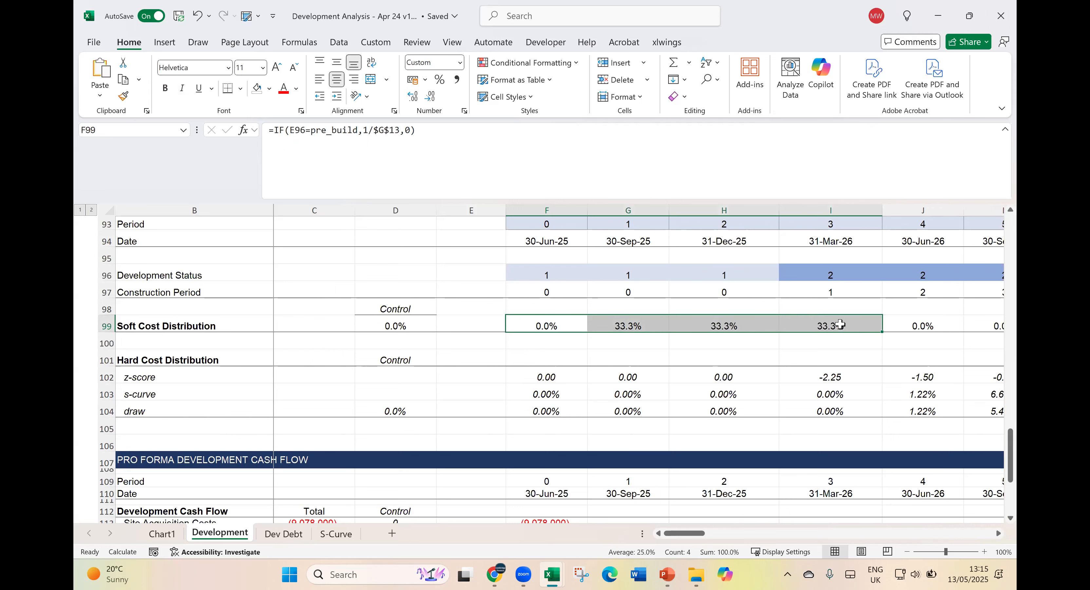
pyautogui.click(637, 326)
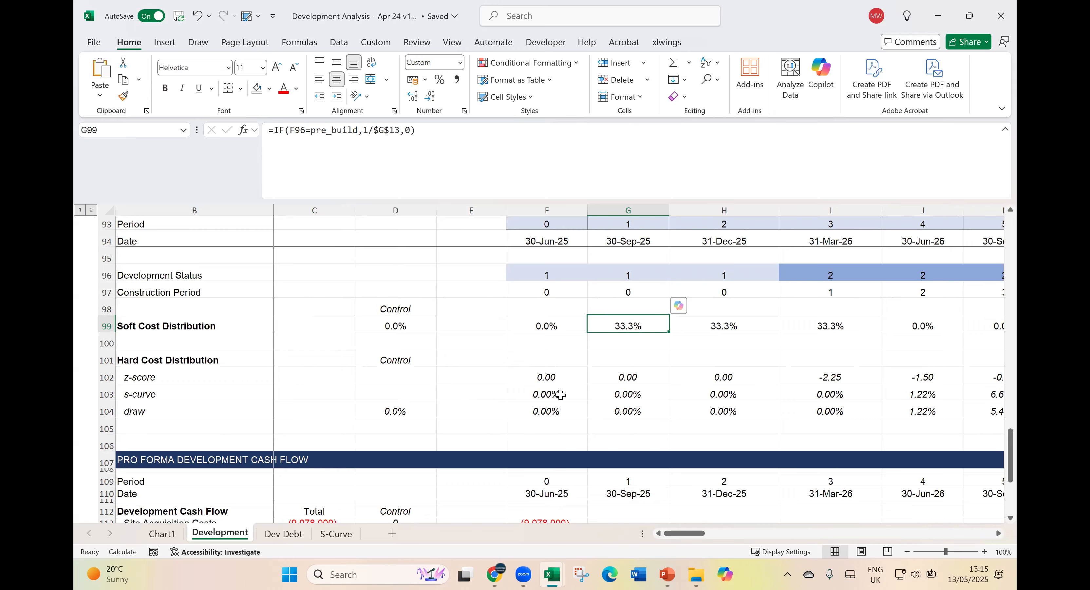
pyautogui.click(624, 393)
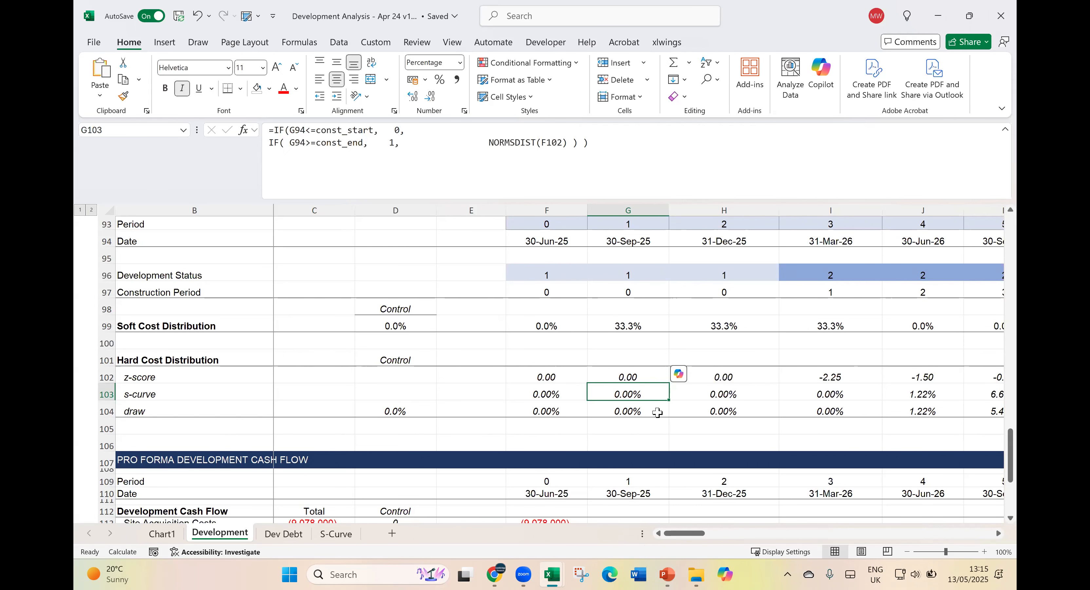
# - Examine the Site Acquisition Costs formulas for periods 0 and 1 in the Pro Forma Development Cash Flow
pyautogui.scroll(-1, 657, 413)
pyautogui.scroll(-2, 657, 412)
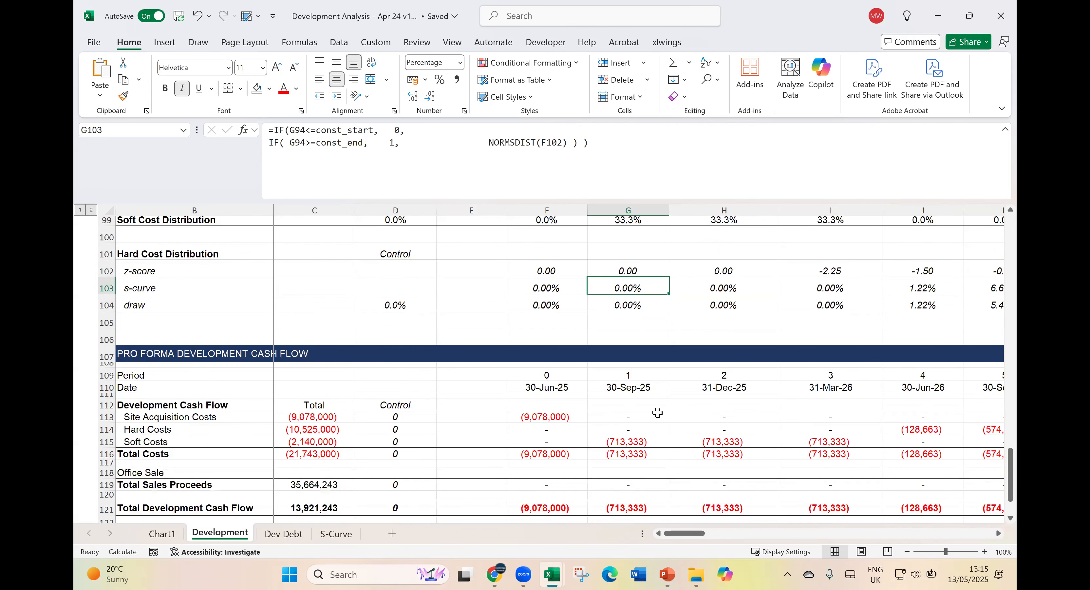
pyautogui.click(648, 386)
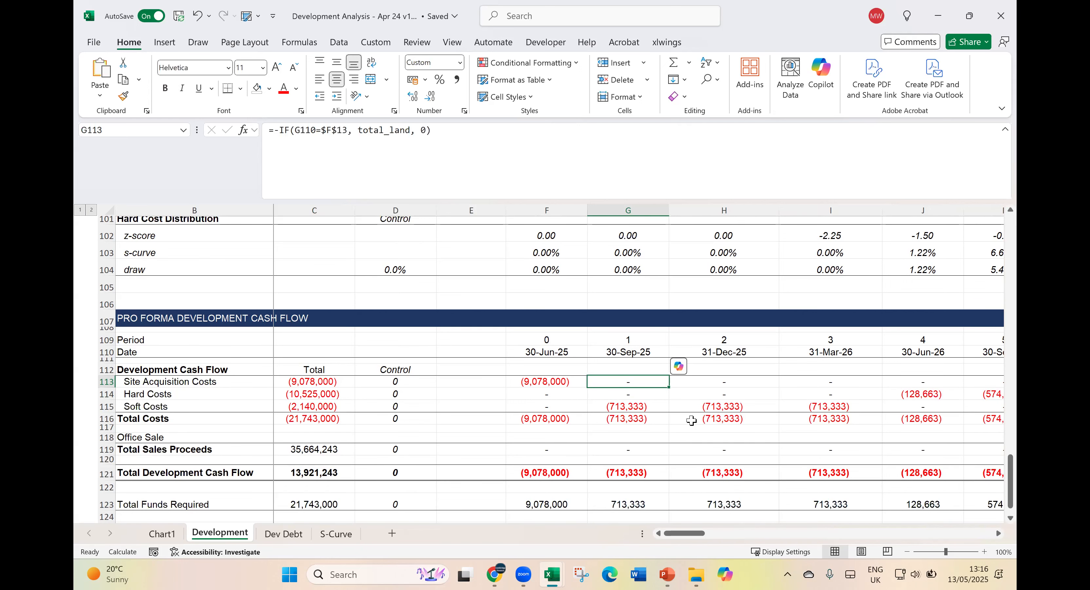
pyautogui.scroll(2, 565, 406)
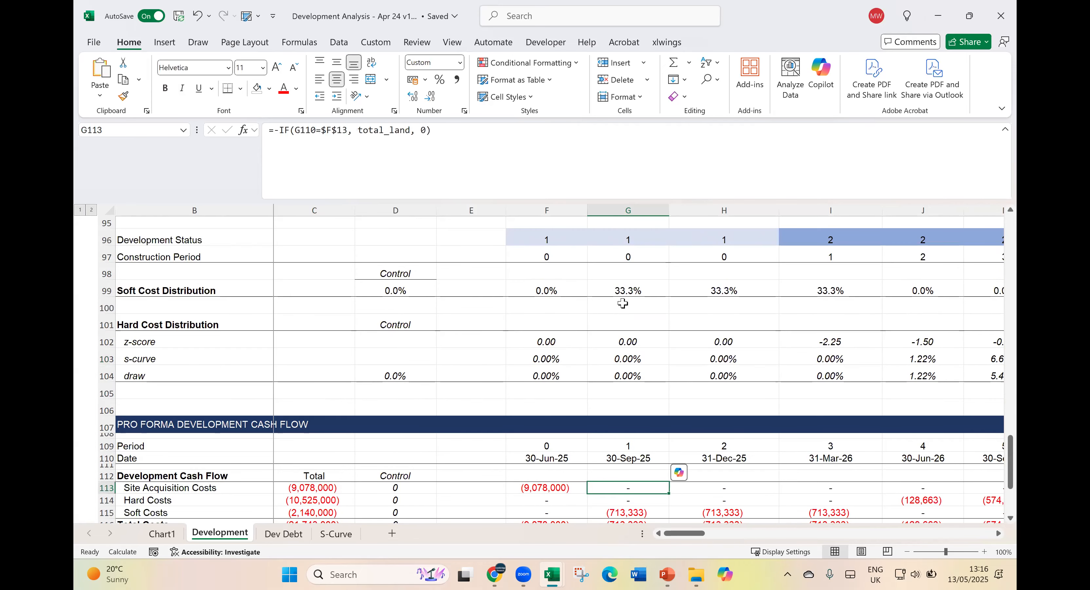
pyautogui.scroll(-1, 613, 462)
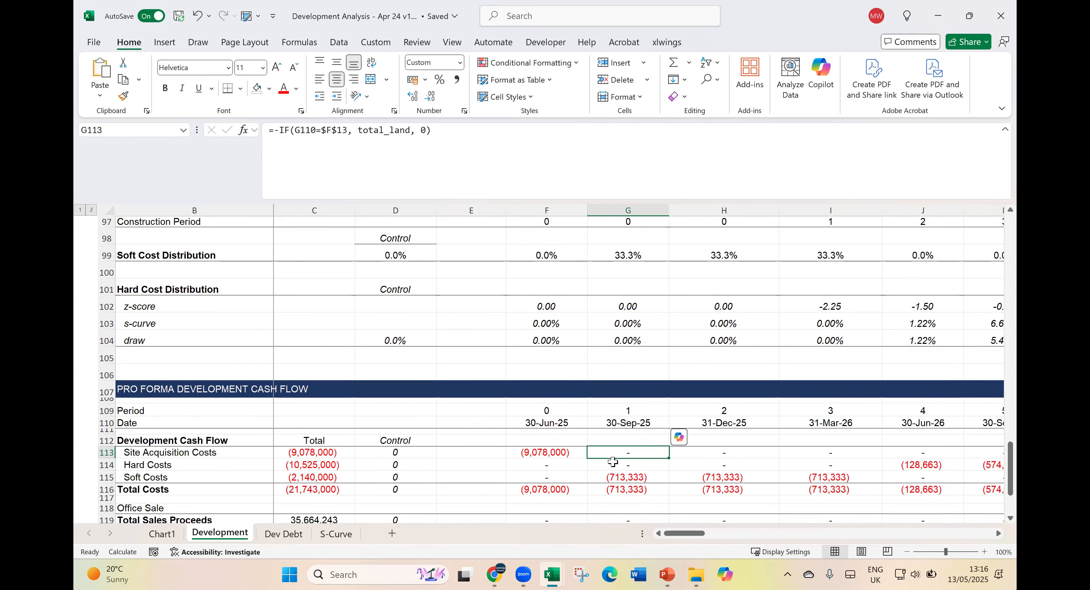
pyautogui.click(581, 452)
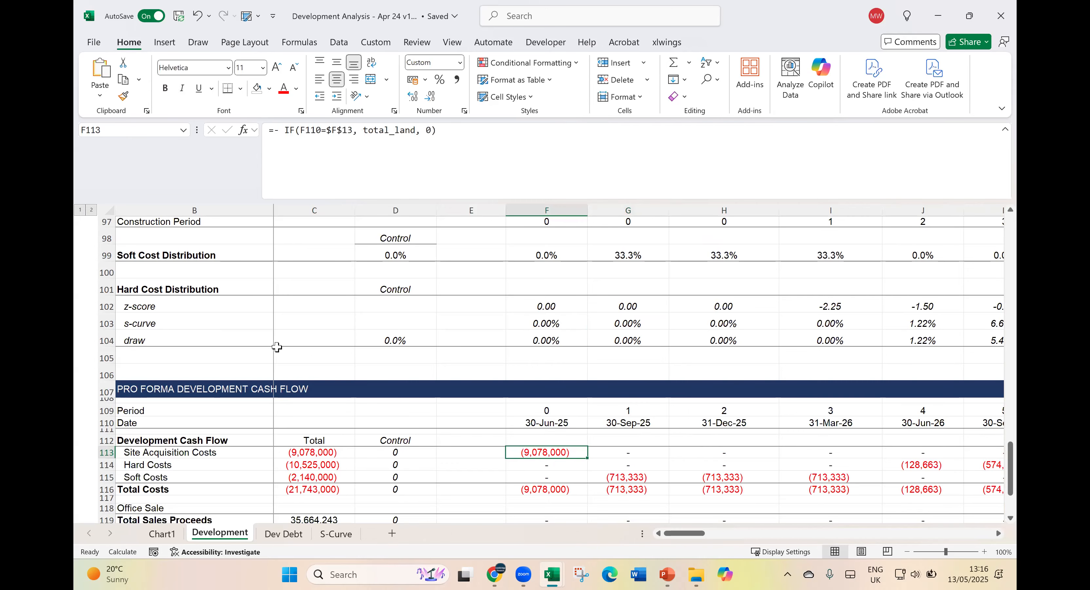
pyautogui.scroll(-1, 275, 342)
pyautogui.scroll(-1, 272, 337)
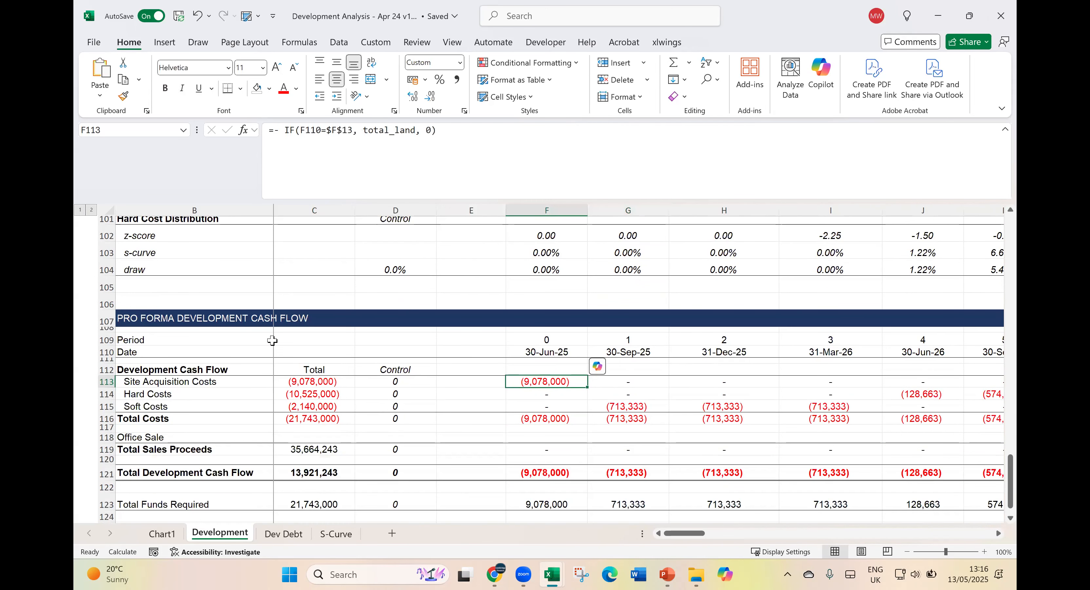
# - Trace the Hard Costs formulas across periods 0 to 10 in the Development Cash Flow, comparing them with the draw percentages
pyautogui.scroll(-1, 272, 341)
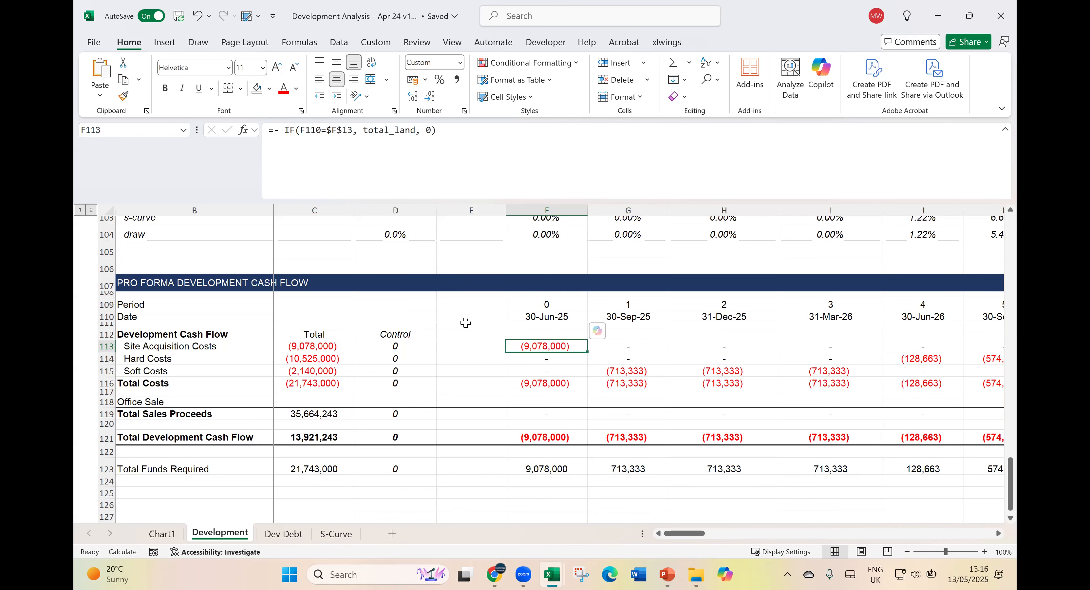
pyautogui.press('Down')
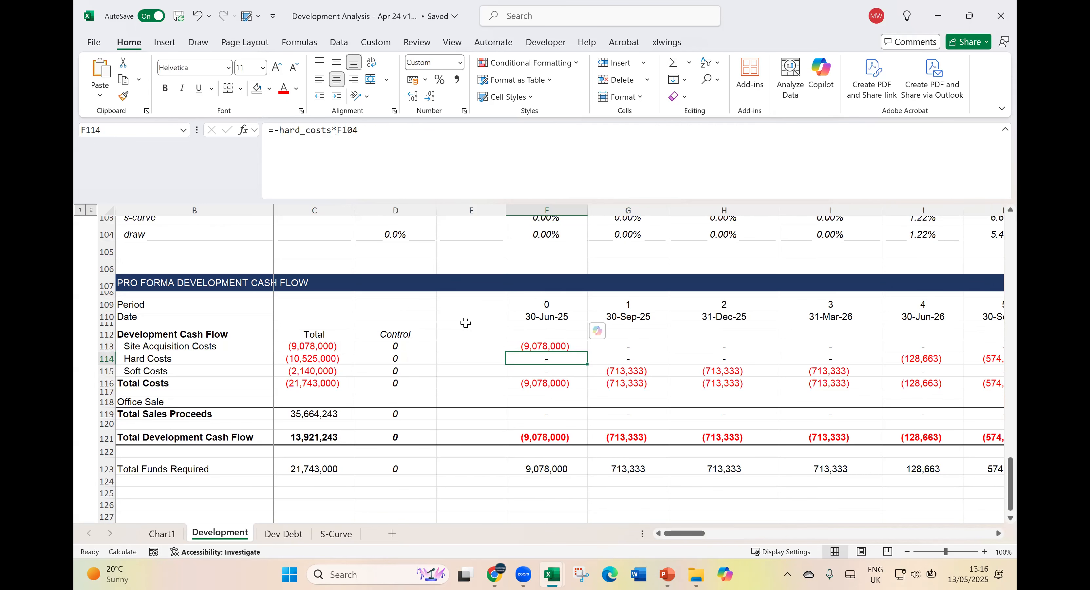
pyautogui.press('Right')
pyautogui.press('Right')
pyautogui.press('Right')
pyautogui.press('Right')
pyautogui.press('Right')
pyautogui.press('Right')
pyautogui.press('Right')
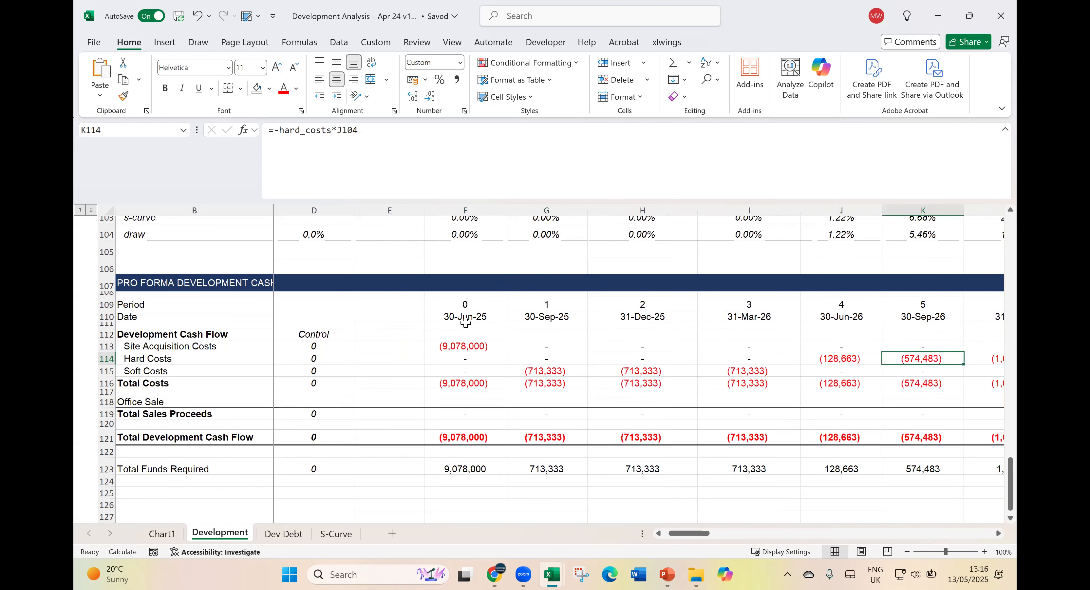
pyautogui.press('Right')
pyautogui.press('Right')
pyautogui.press('Right')
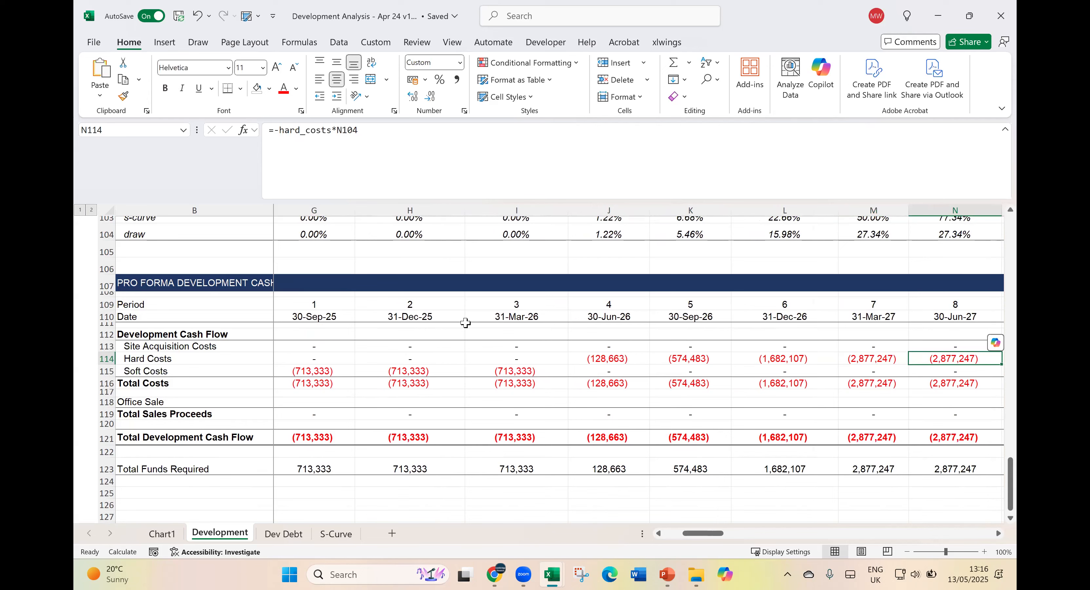
pyautogui.press('Right')
pyautogui.press('Right')
pyautogui.press('Left')
pyautogui.press('Left')
pyautogui.press('Left')
pyautogui.press('Left')
pyautogui.press('Left')
pyautogui.press('Left')
pyautogui.press('Left')
pyautogui.press('Left')
pyautogui.press('Left')
pyautogui.press('Left')
pyautogui.press('Left')
pyautogui.press('Left')
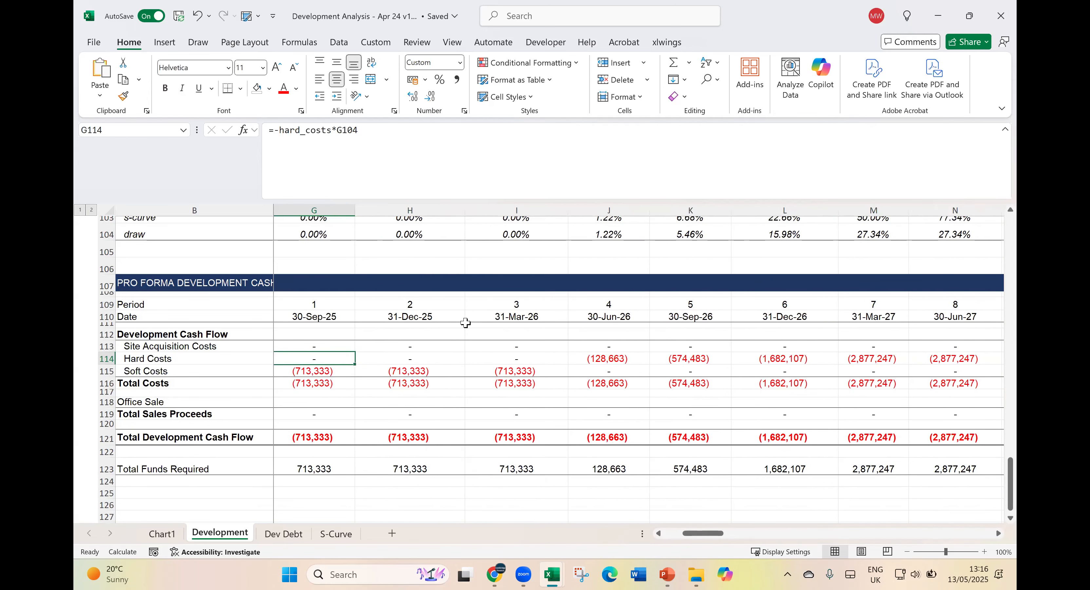
# - Trace the Soft Costs formulas across periods 1 to 3 in the Development Cash Flow
pyautogui.press('Down')
pyautogui.press('Right')
pyautogui.press('Right')
pyautogui.press('Right')
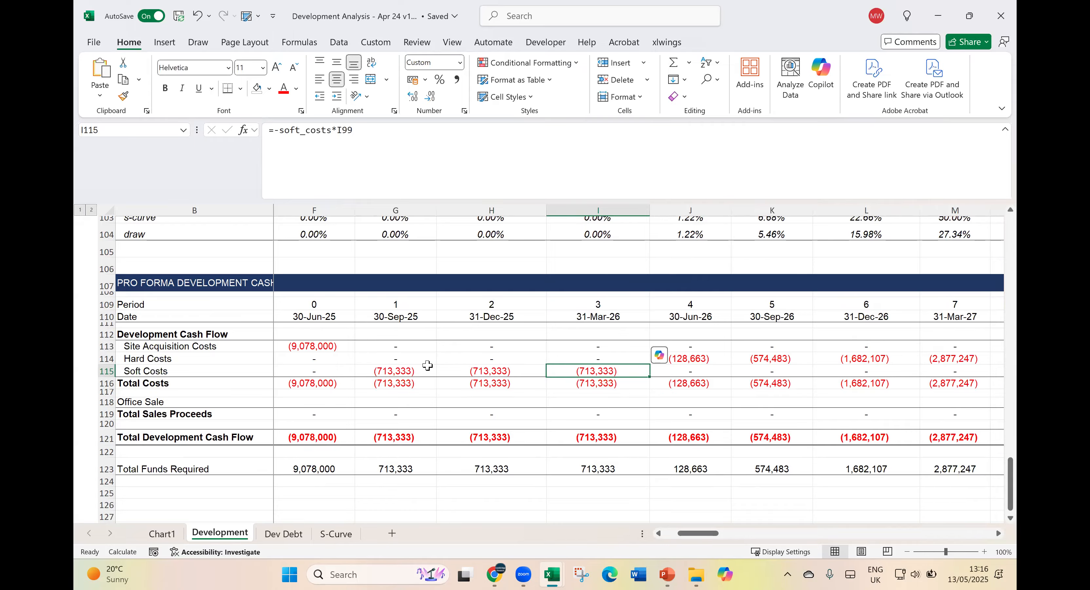
# - Select the period 0 Total Sales Proceeds cell and widen its column (F) to about four times its width
pyautogui.click(310, 403)
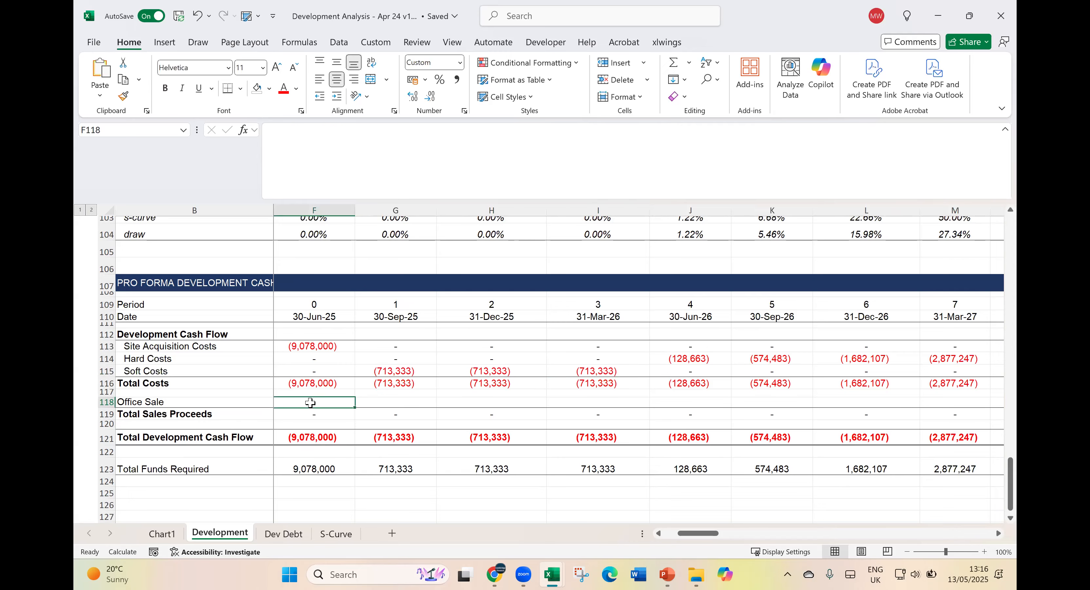
pyautogui.click(311, 411)
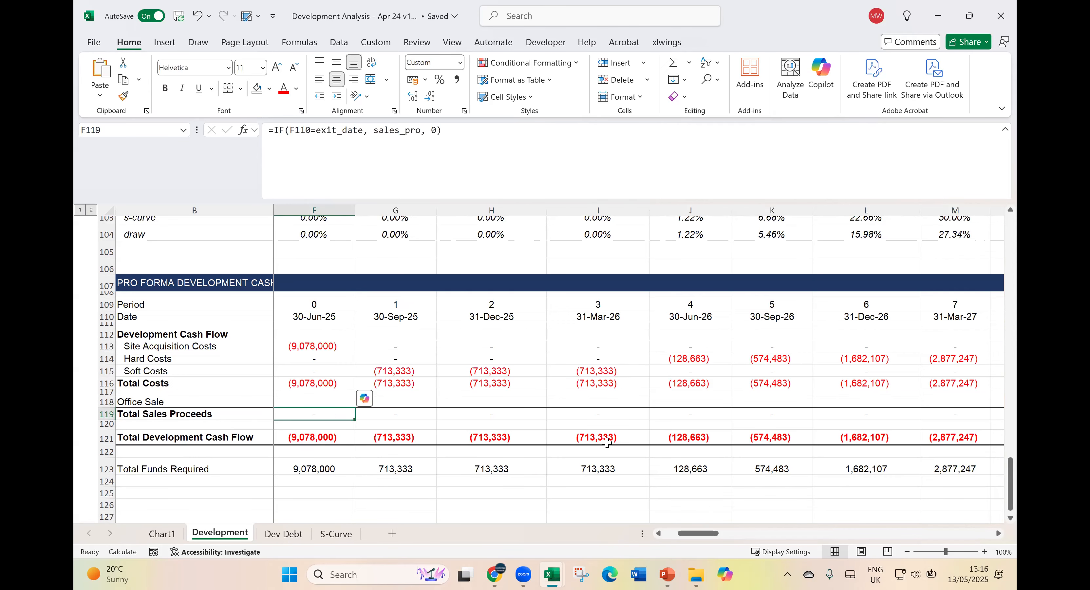
pyautogui.press('Home')
pyautogui.press('Right')
pyautogui.press('Right')
pyautogui.press('Right')
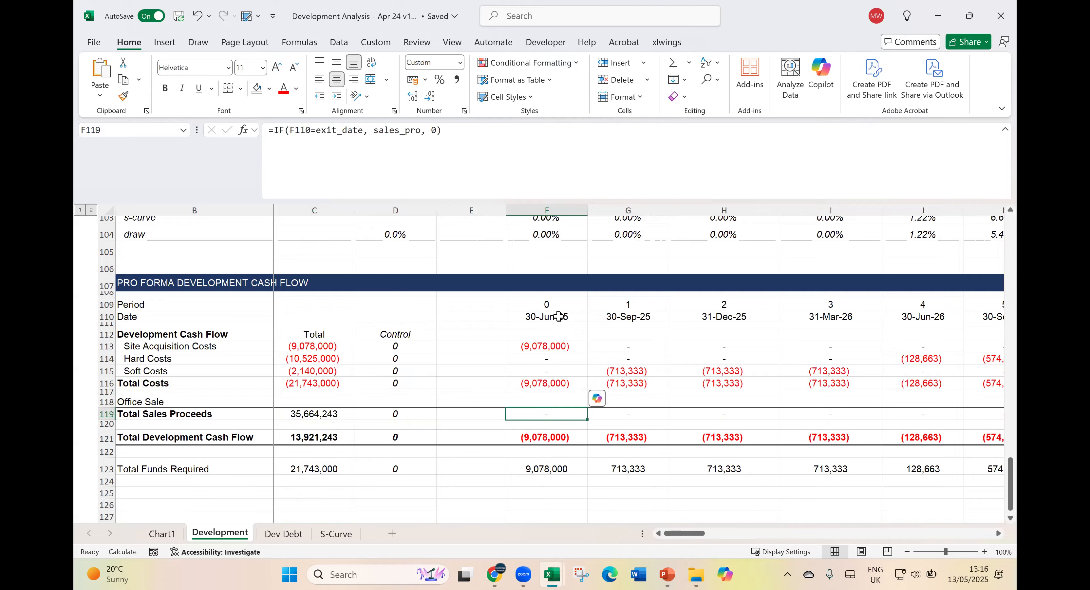
pyautogui.moveTo(588, 199); pyautogui.dragTo(848, 253)
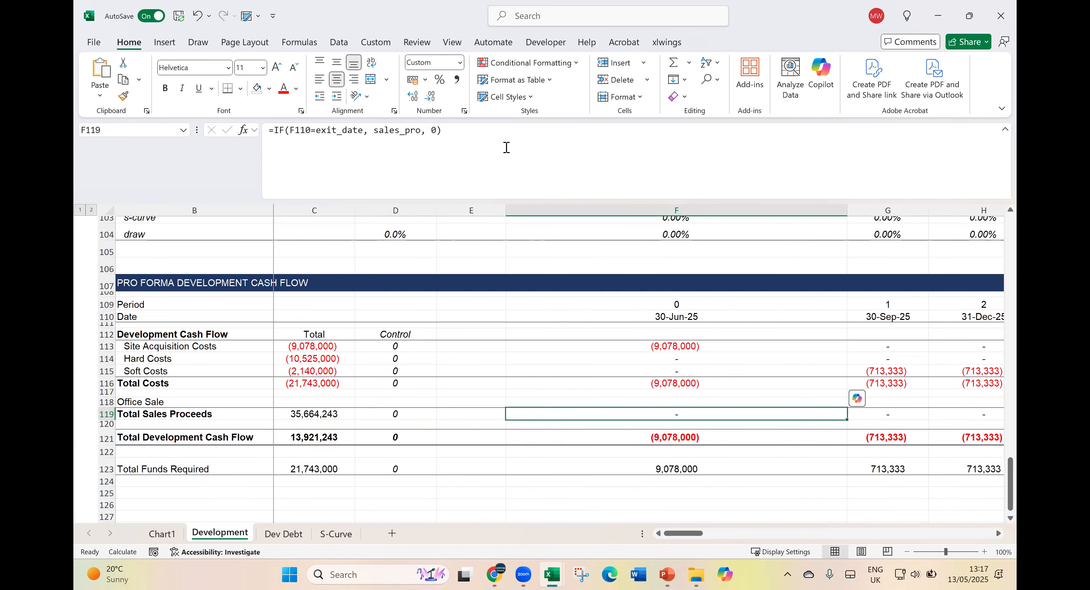
# - Trace exit_date and sales_pro in the period 0 Total Sales Proceeds formula back to the Sale (Exit) date and Sales Proceeds, leaving the formula unedited
pyautogui.click(507, 147)
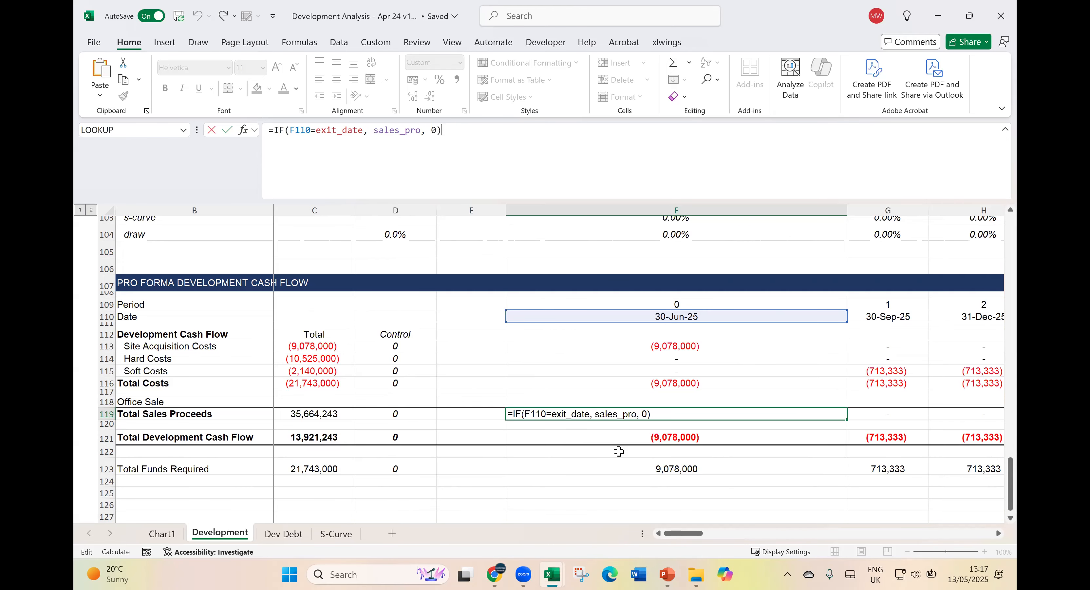
pyautogui.scroll(12, 617, 448)
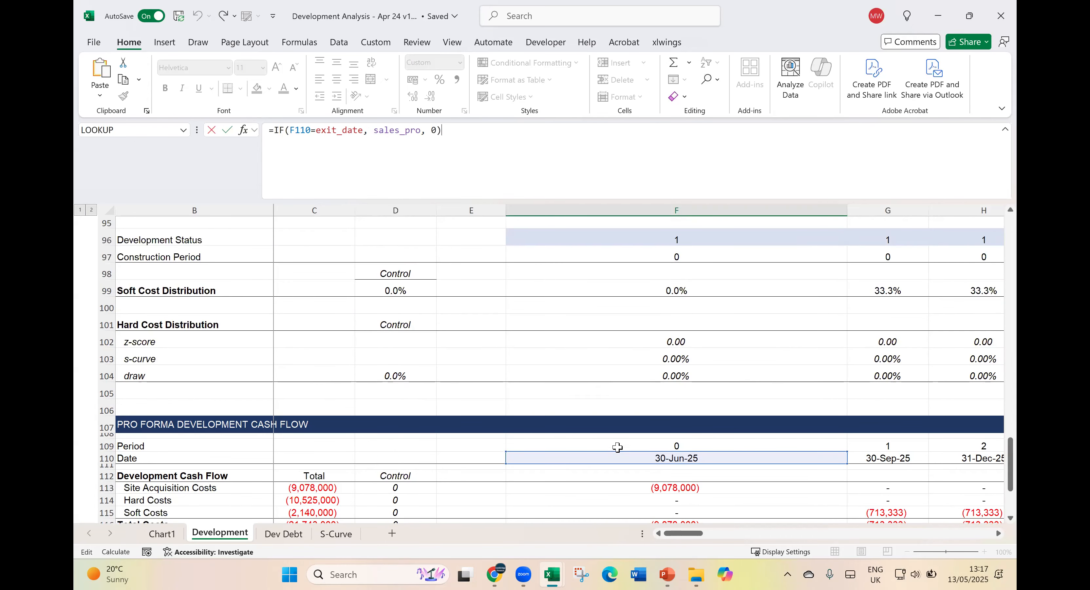
pyautogui.scroll(20, 618, 448)
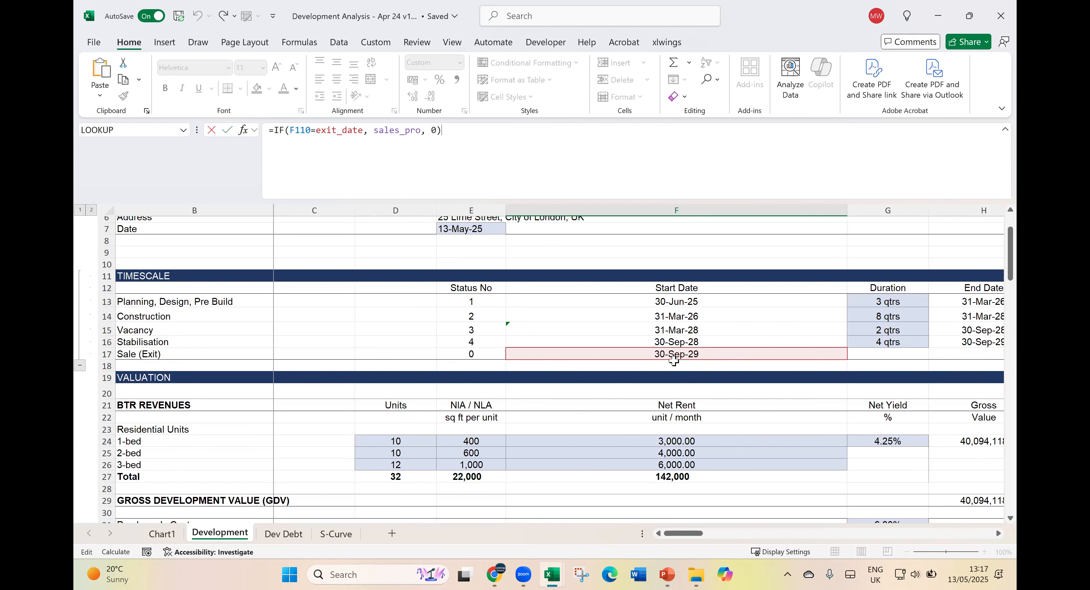
pyautogui.scroll(-18, 724, 407)
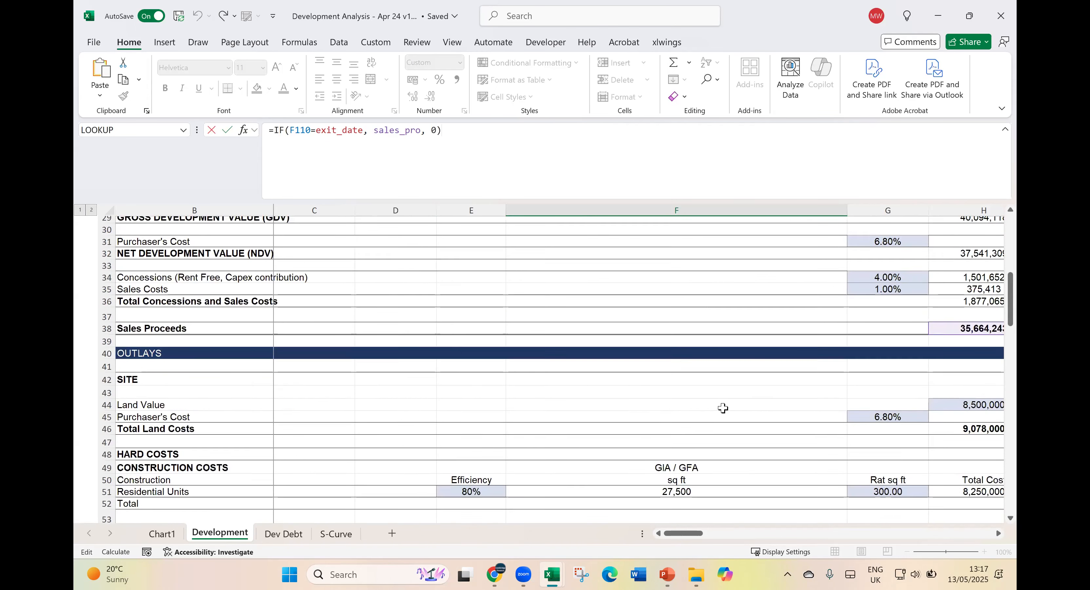
pyautogui.scroll(-14, 725, 408)
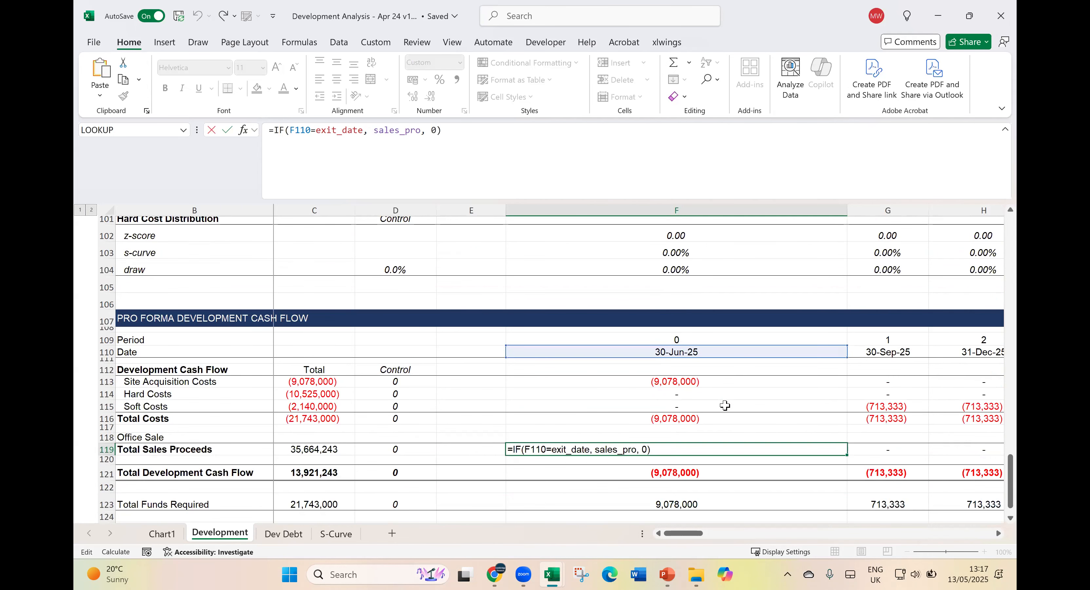
pyautogui.moveTo(374, 131); pyautogui.dragTo(420, 131)
pyautogui.scroll(15, 814, 394)
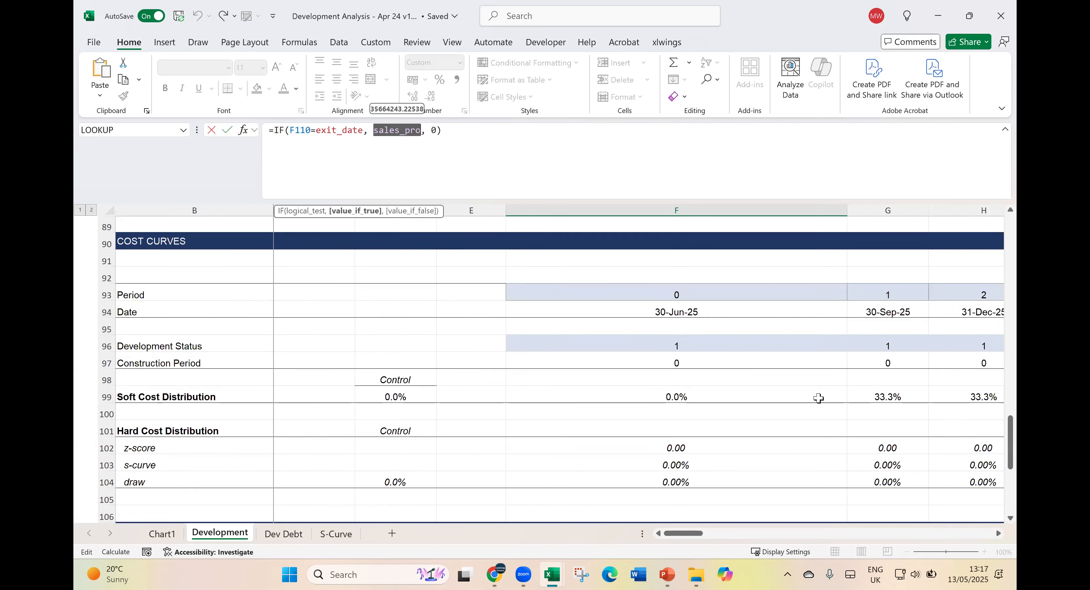
pyautogui.scroll(3, 816, 401)
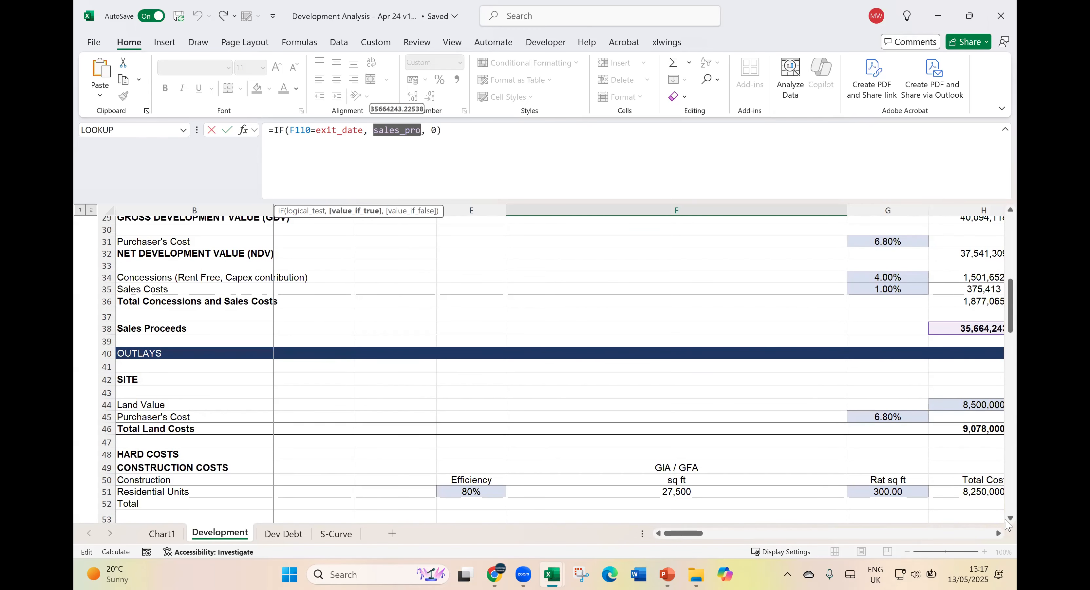
pyautogui.hscroll(1, 842, 213)
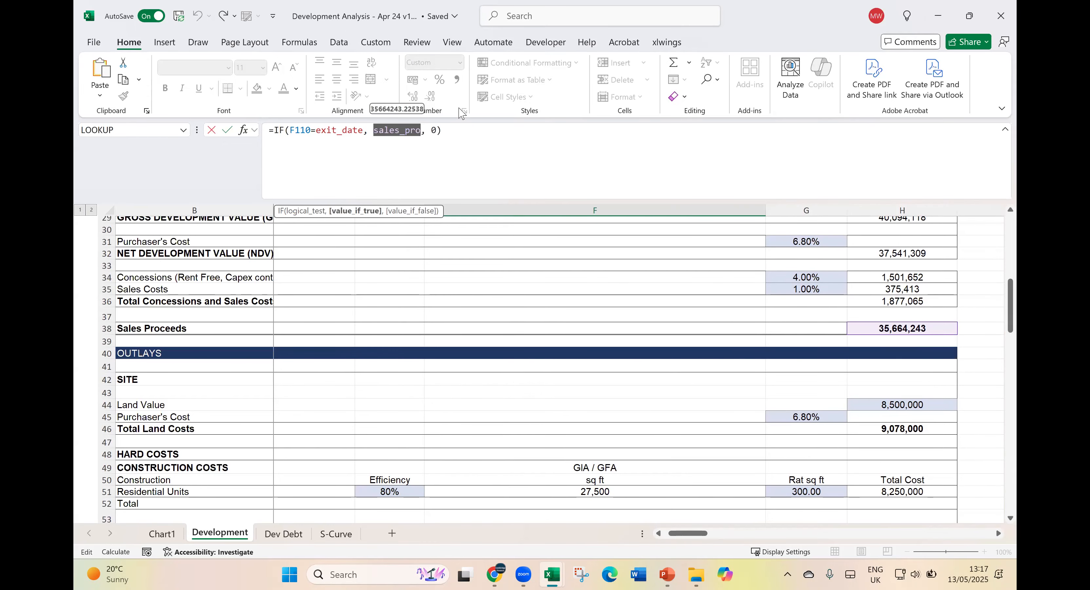
pyautogui.press('Escape')
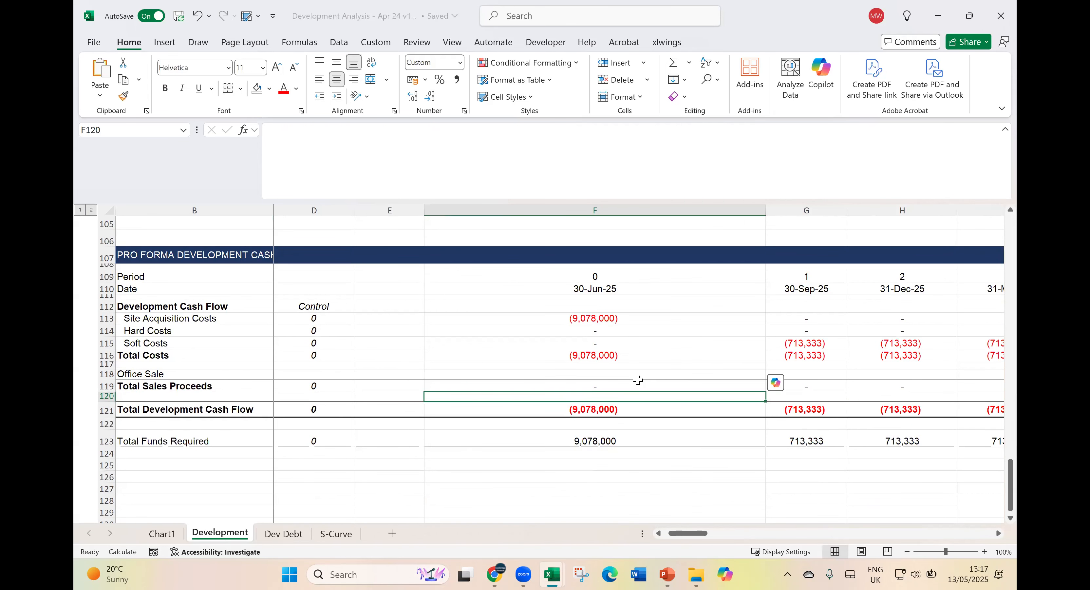
# - Inspect the cell reference of the period 0 Total Sales Proceeds cell as an example of cell naming
pyautogui.click(635, 384)
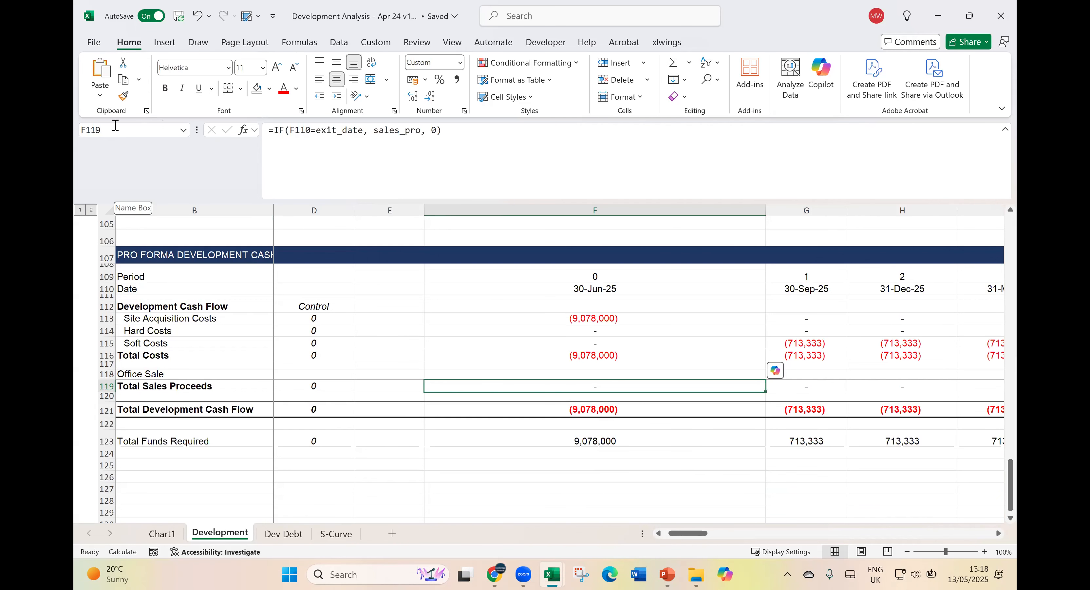
pyautogui.click(106, 129)
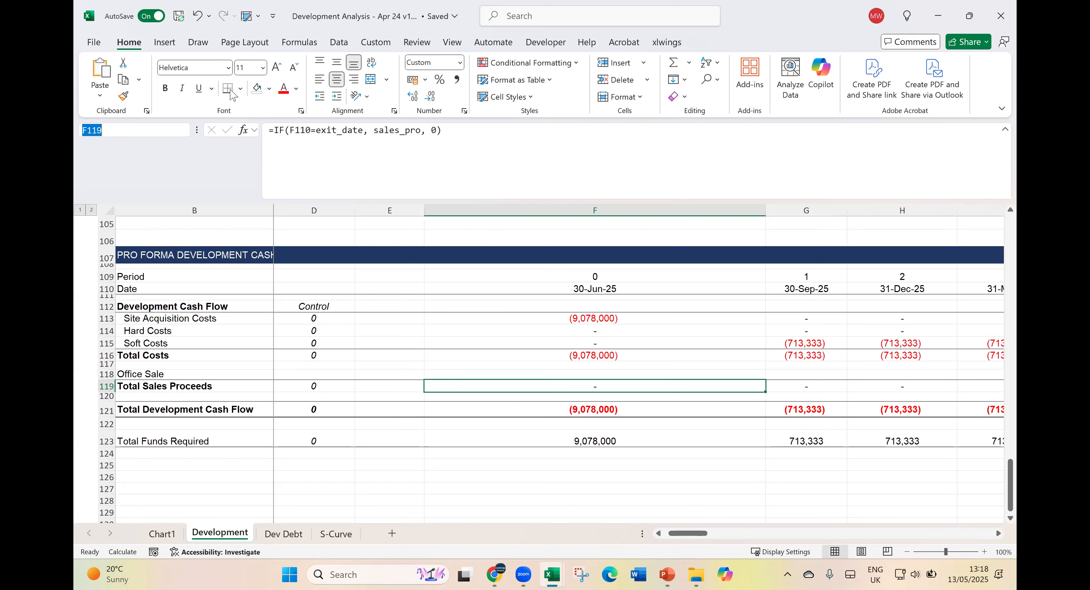
pyautogui.click(647, 381)
# - Examine which cells the period 0 Total Development Cash Flow formula adds together, leaving the formula unedited
pyautogui.click(630, 410)
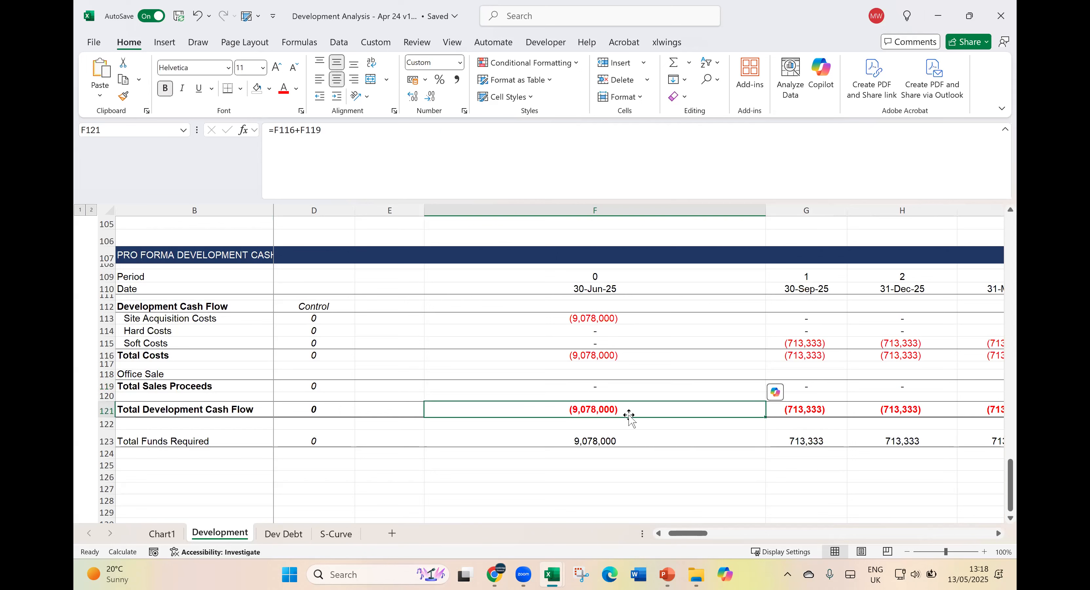
pyautogui.click(608, 388)
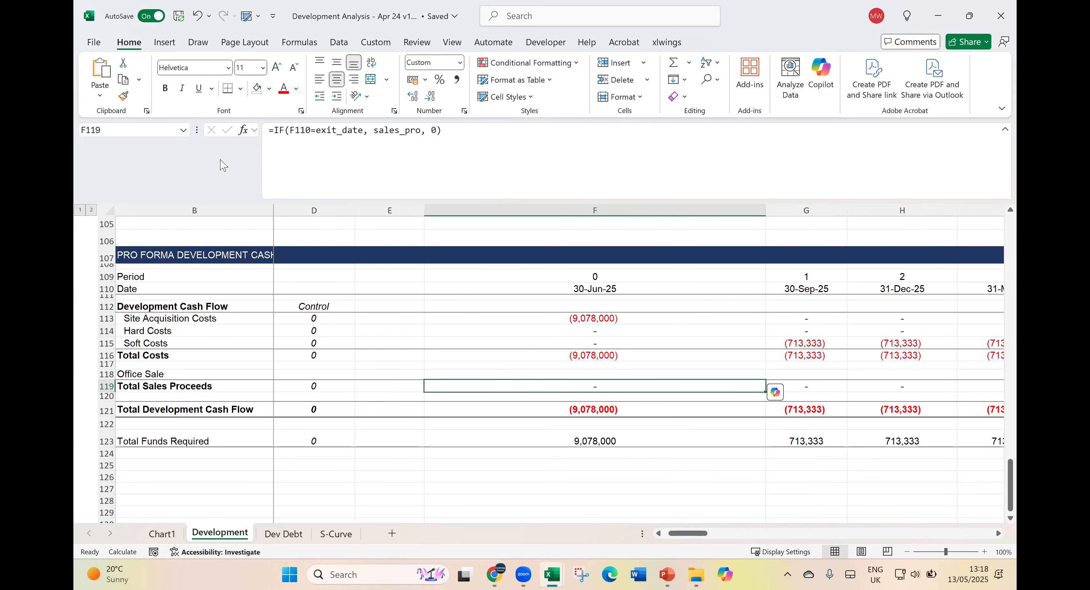
pyautogui.scroll(-1, 606, 463)
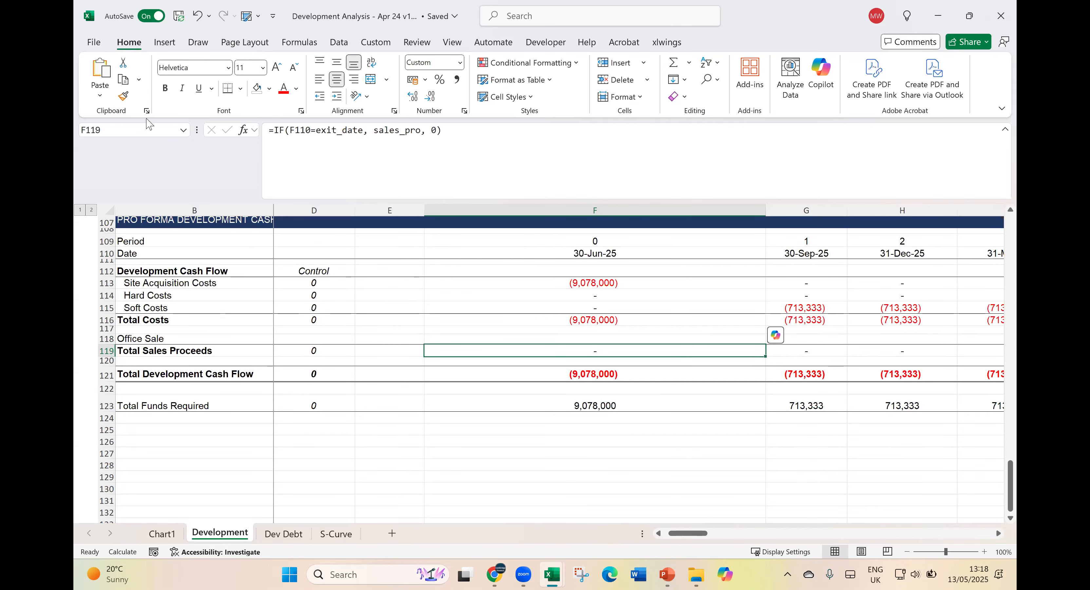
pyautogui.click(603, 374)
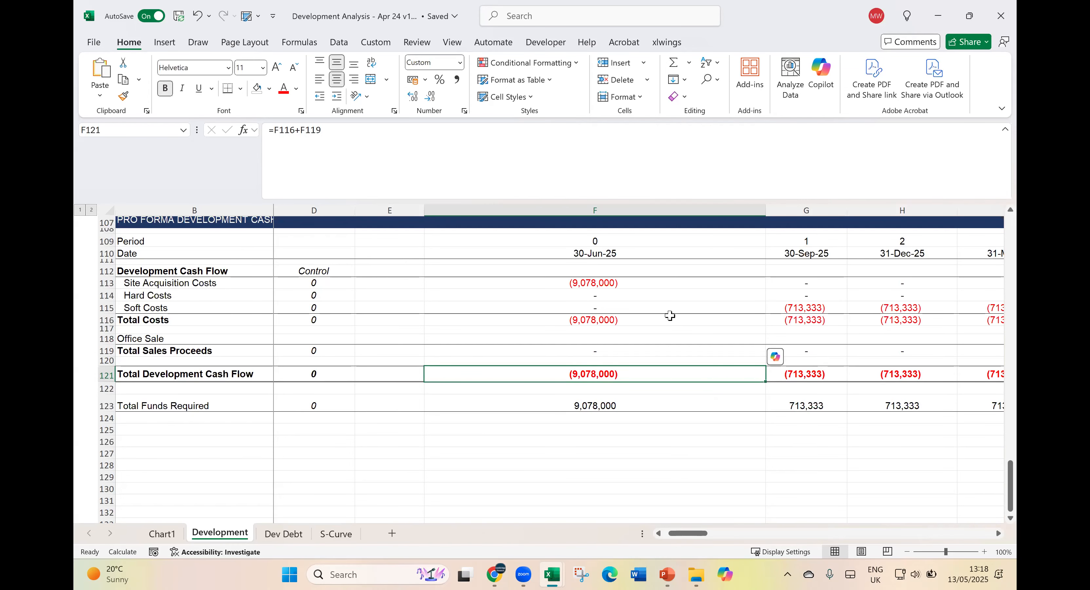
pyautogui.click(349, 146)
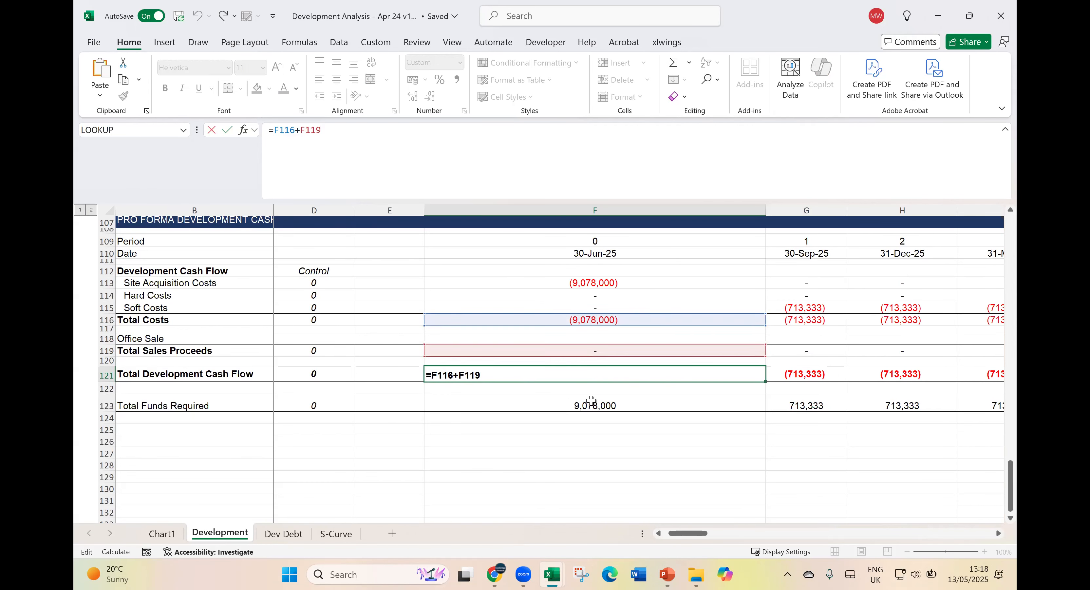
pyautogui.press('Escape')
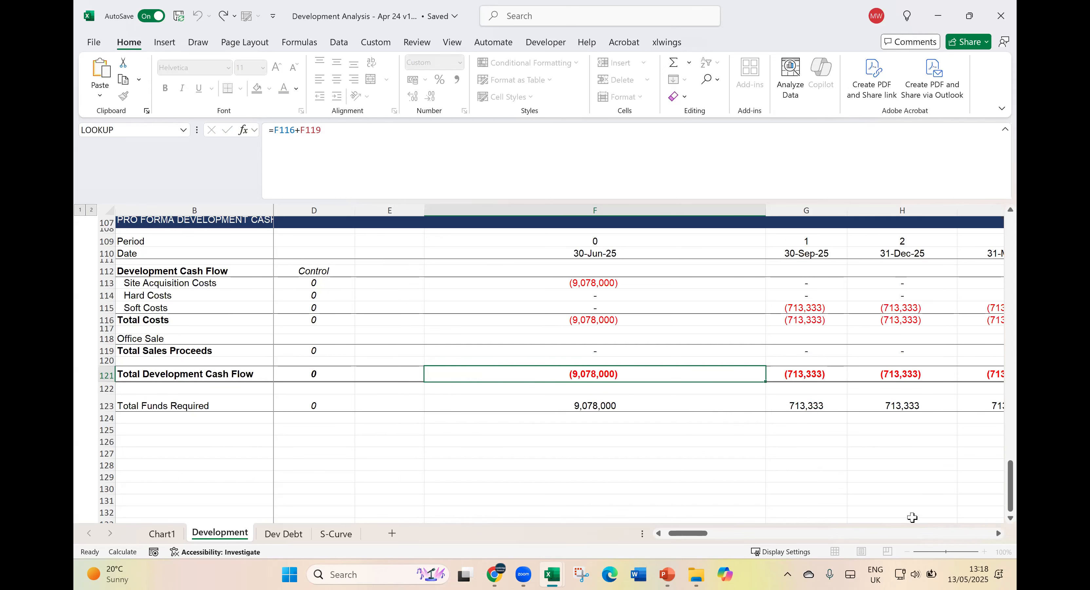
pyautogui.press('Return')
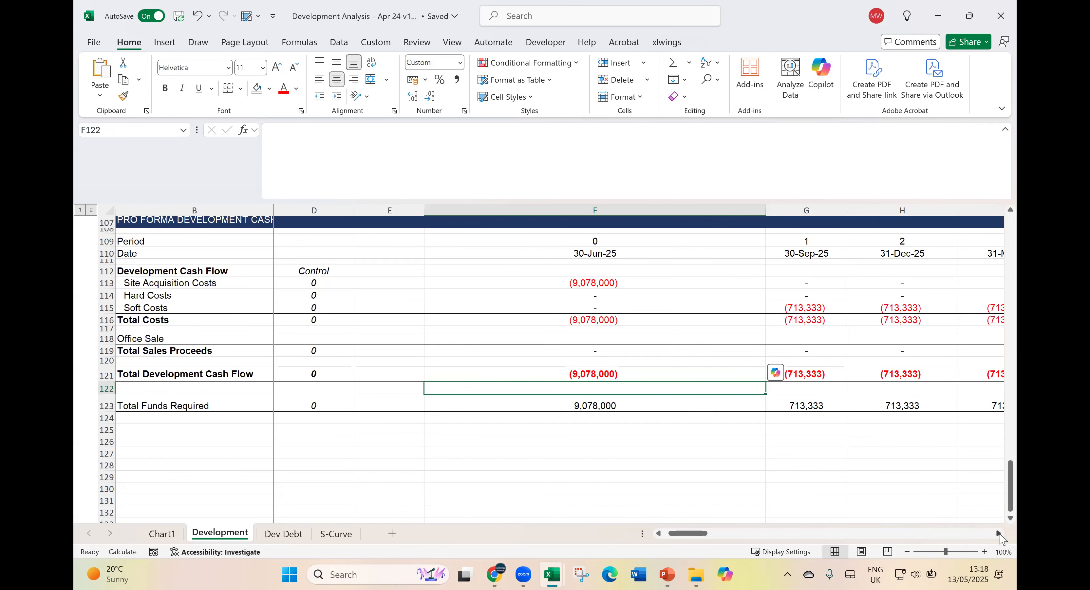
# - Review the Development Cash Flow from the last hard cost in period 11 through periods 12 to 16, highlighting those blocks
pyautogui.click(998, 533)
pyautogui.click(998, 533)
pyautogui.click(999, 533)
pyautogui.click(999, 533)
pyautogui.click(999, 533)
pyautogui.click(998, 533)
pyautogui.click(999, 533)
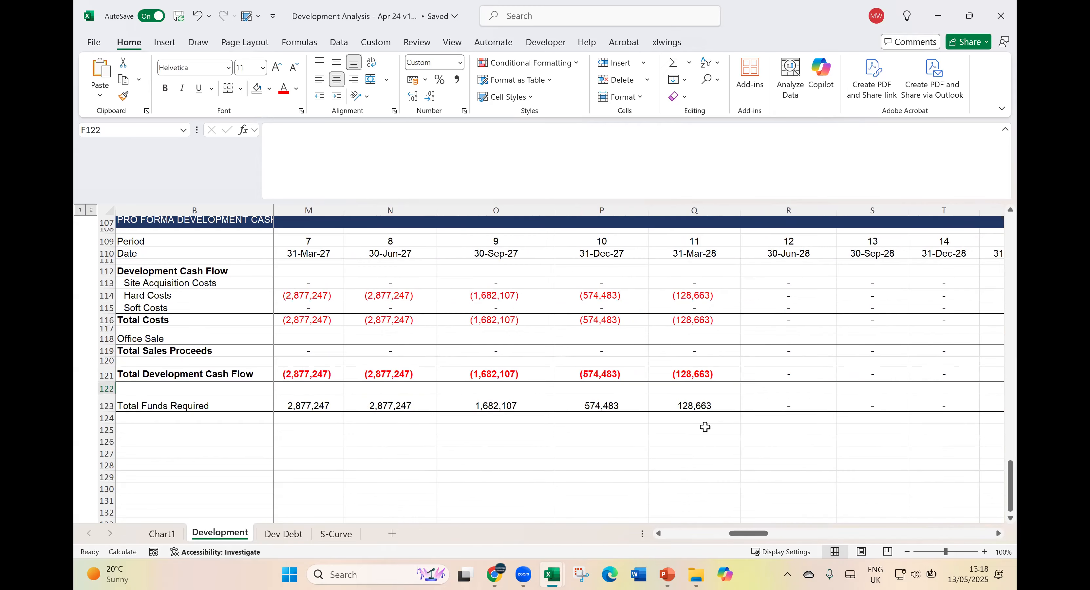
pyautogui.moveTo(663, 292); pyautogui.dragTo(694, 375)
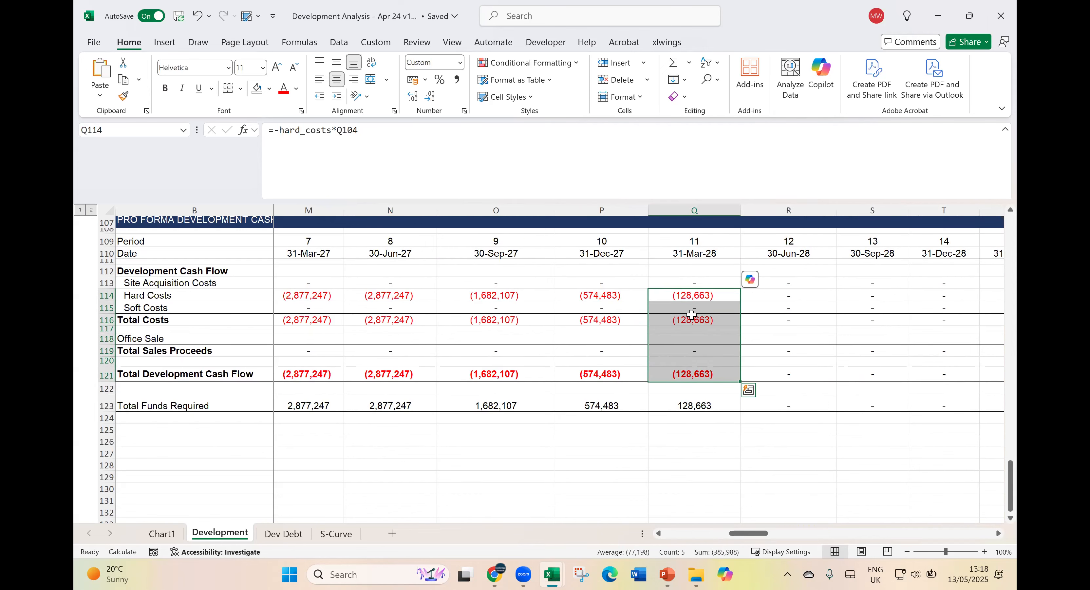
pyautogui.click(772, 296)
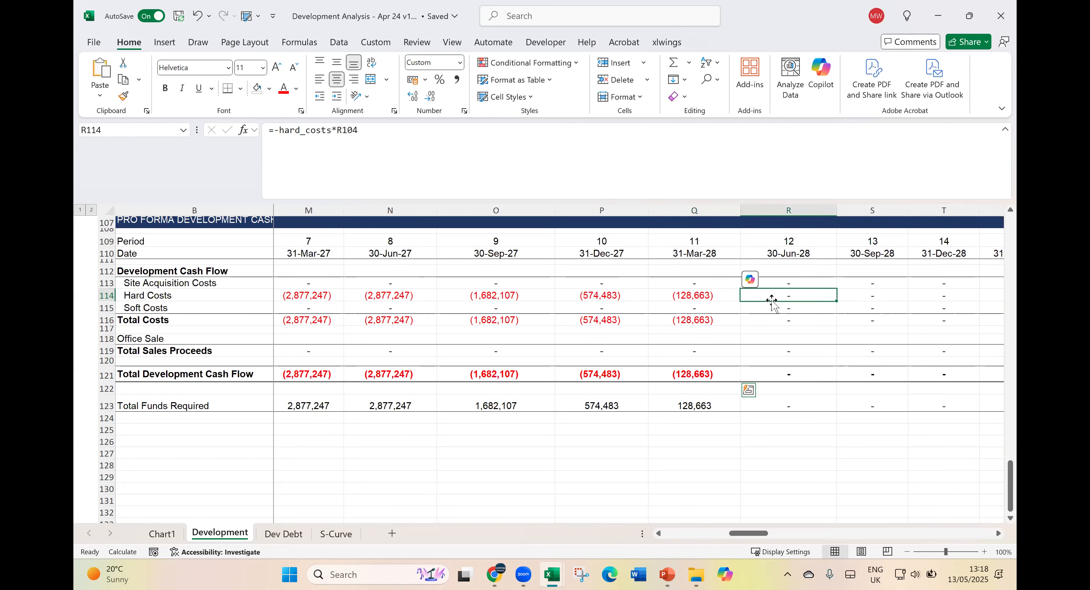
pyautogui.moveTo(768, 331); pyautogui.dragTo(928, 367)
pyautogui.moveTo(610, 284); pyautogui.dragTo(927, 374)
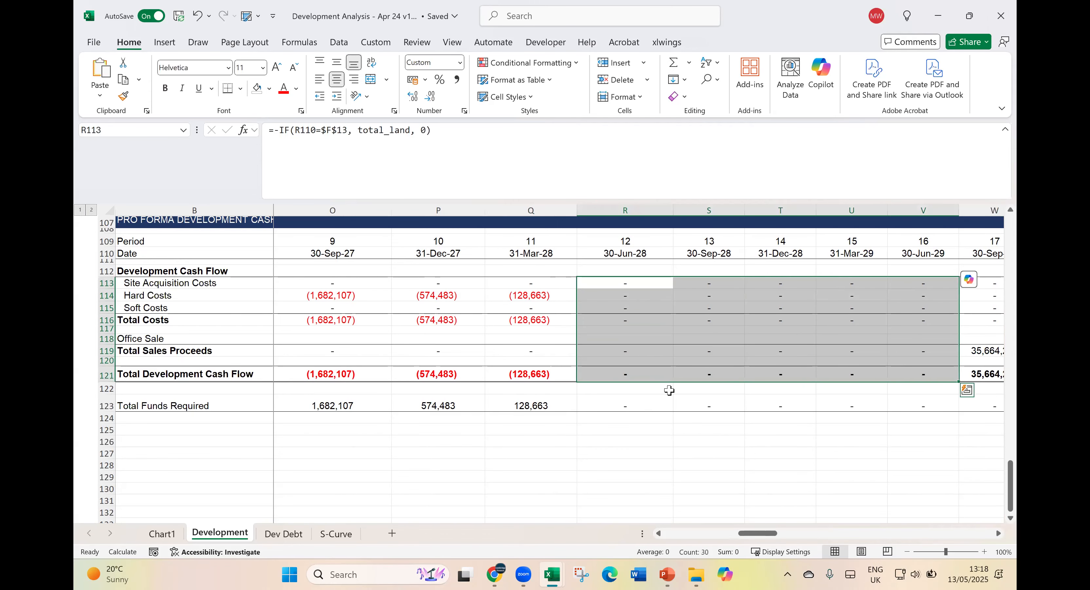
# - Set the Vacancy and Stabilisation durations in the Timescale section to 0 quarters each
pyautogui.click(684, 534)
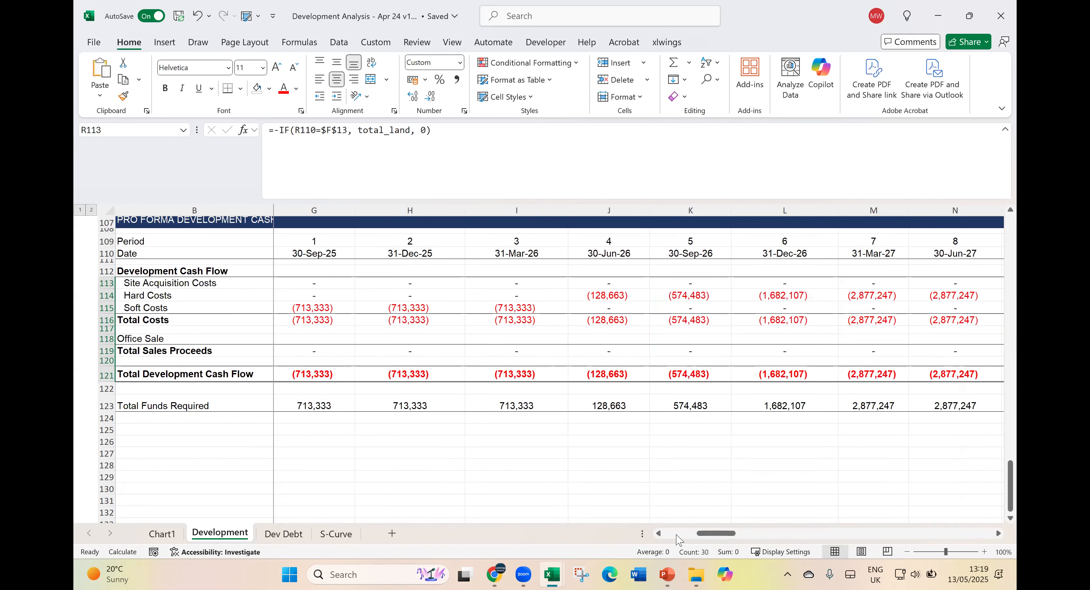
pyautogui.click(679, 540)
pyautogui.scroll(14, 686, 440)
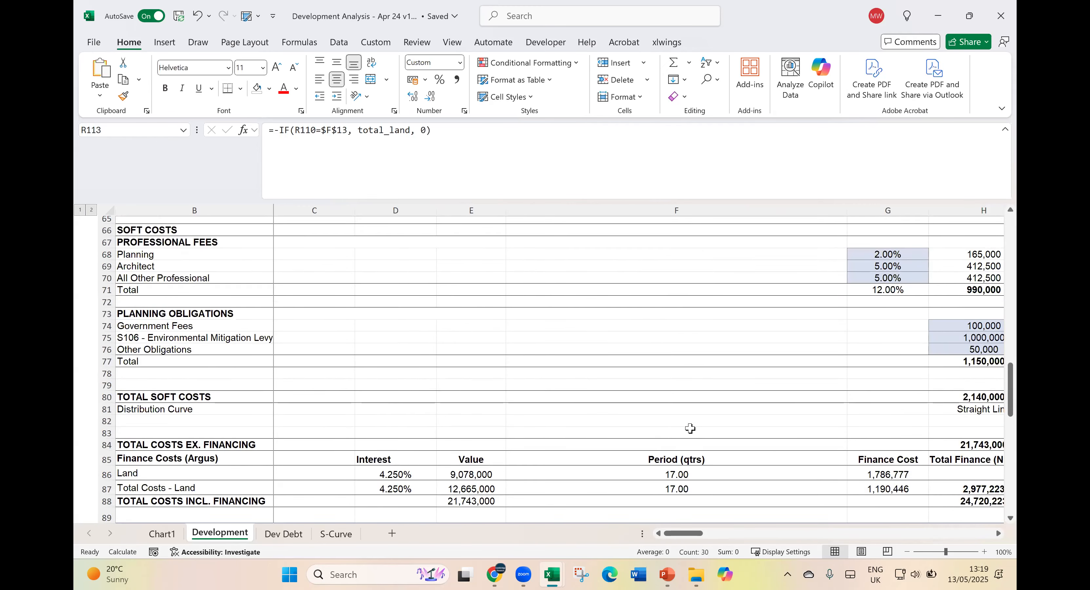
pyautogui.scroll(20, 690, 428)
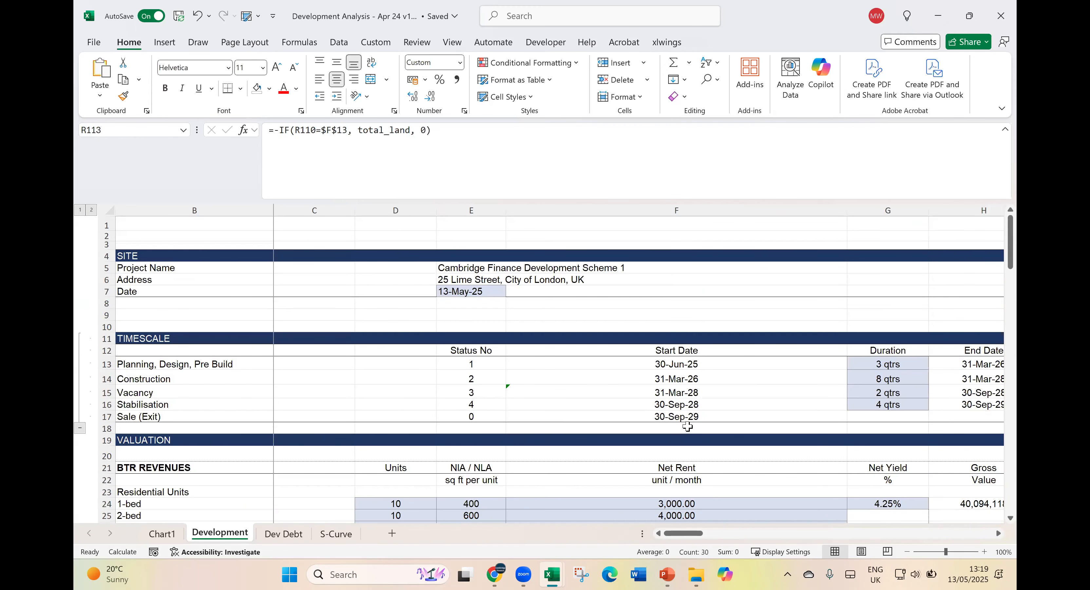
pyautogui.click(891, 392)
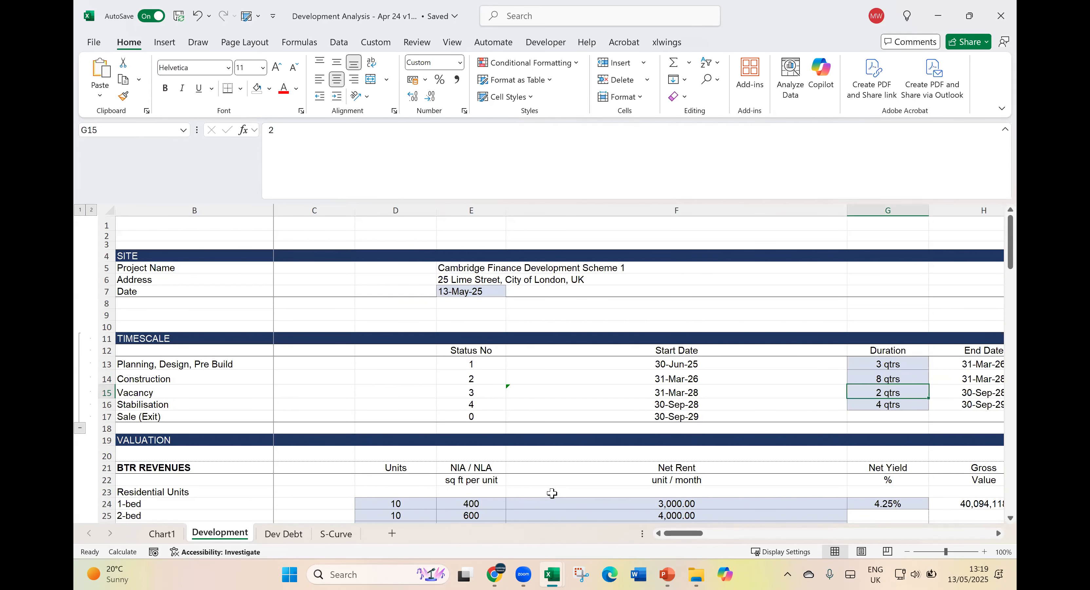
pyautogui.write('0')
pyautogui.hotkey('ctrl', 'Return')
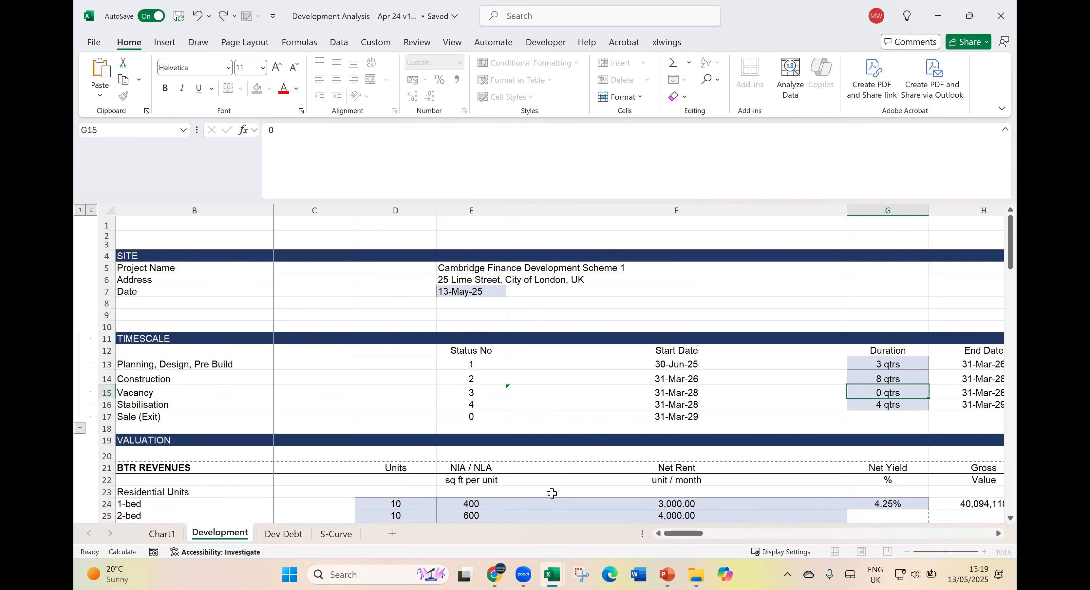
pyautogui.press('Return')
pyautogui.write('0')
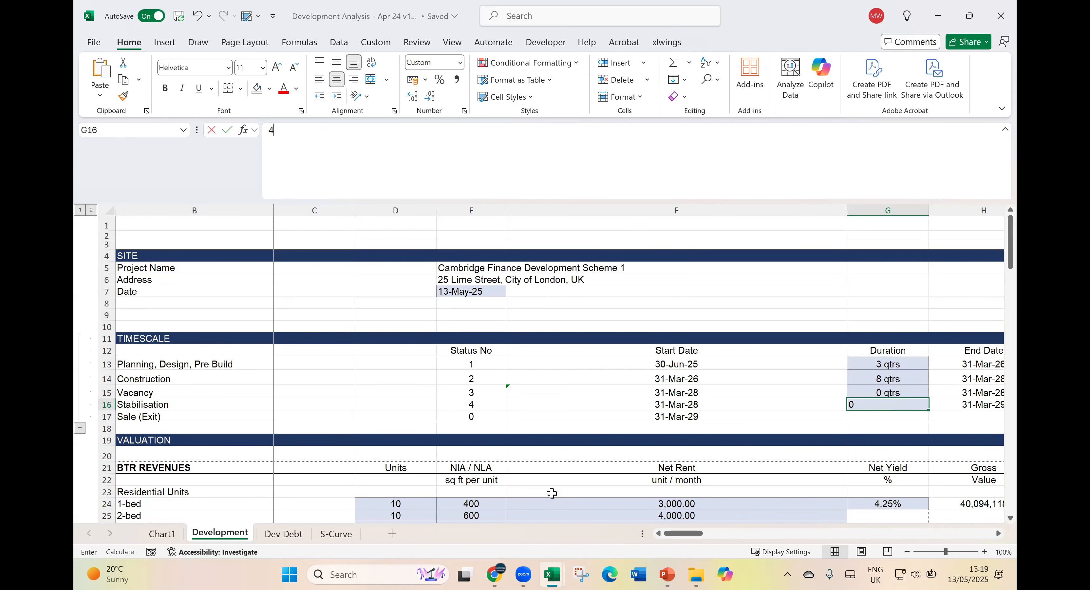
pyautogui.hotkey('ctrl', 'Return')
pyautogui.press('Down')
# - Inspect the period 11 Total Sales Proceeds formula in the Pro Forma Development Cash Flow
pyautogui.scroll(-12, 688, 399)
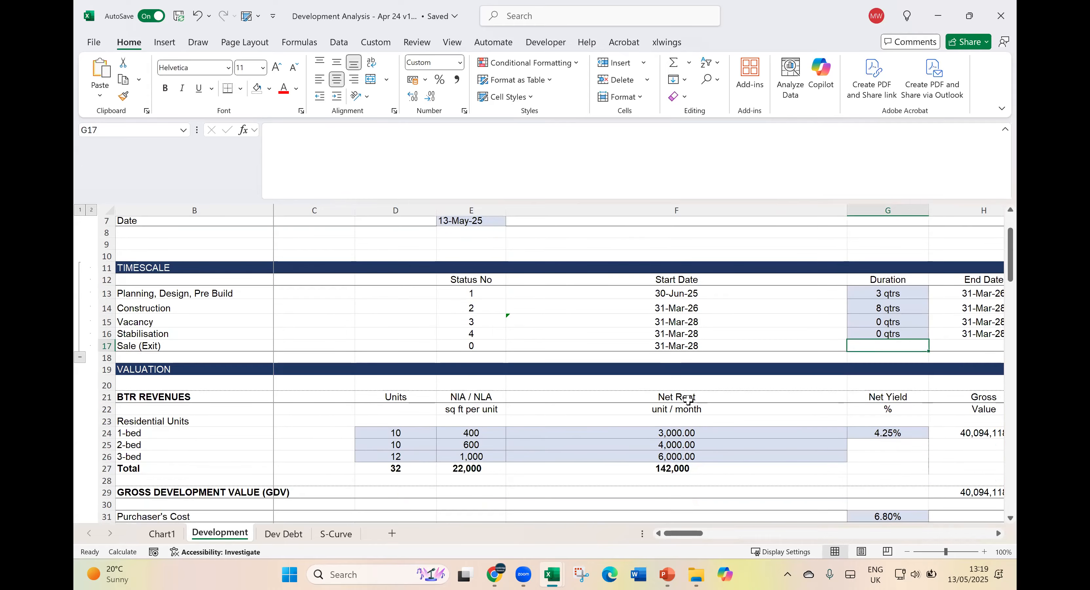
pyautogui.scroll(-19, 687, 400)
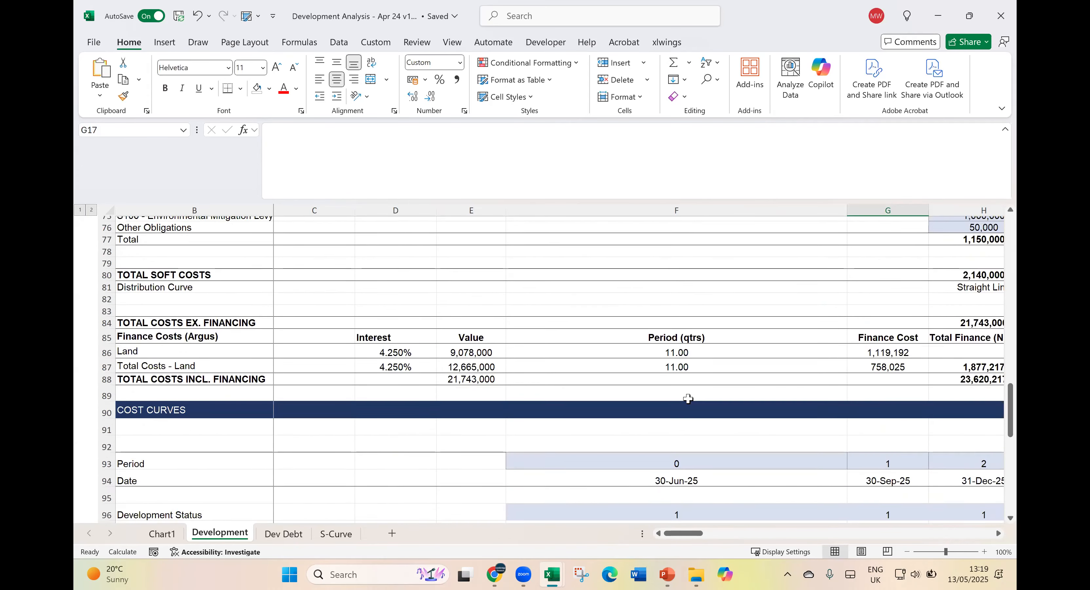
pyautogui.scroll(-4, 688, 400)
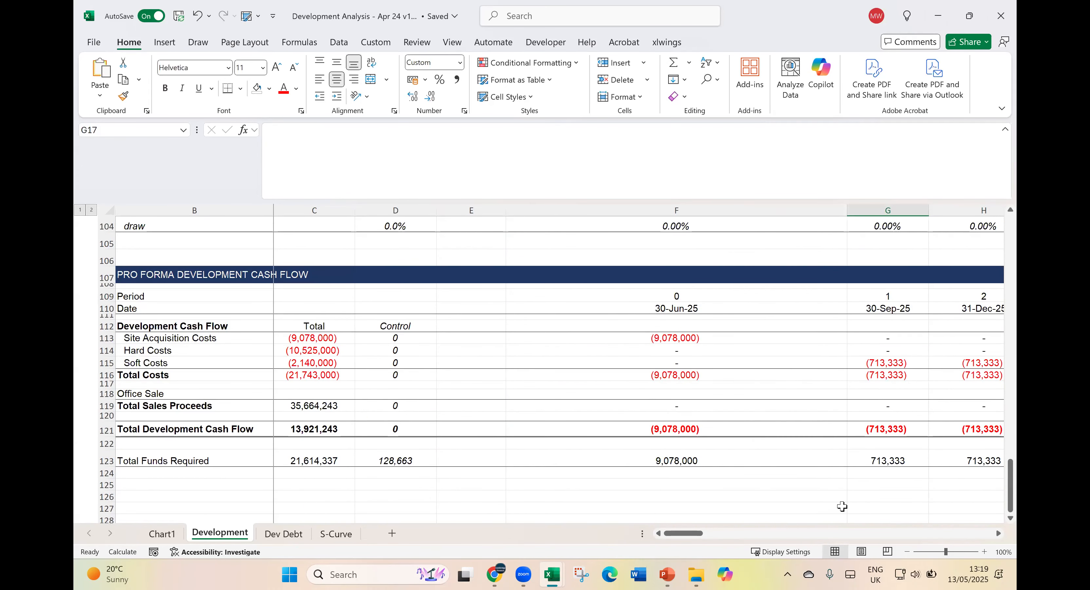
pyautogui.click(969, 534)
pyautogui.click(970, 534)
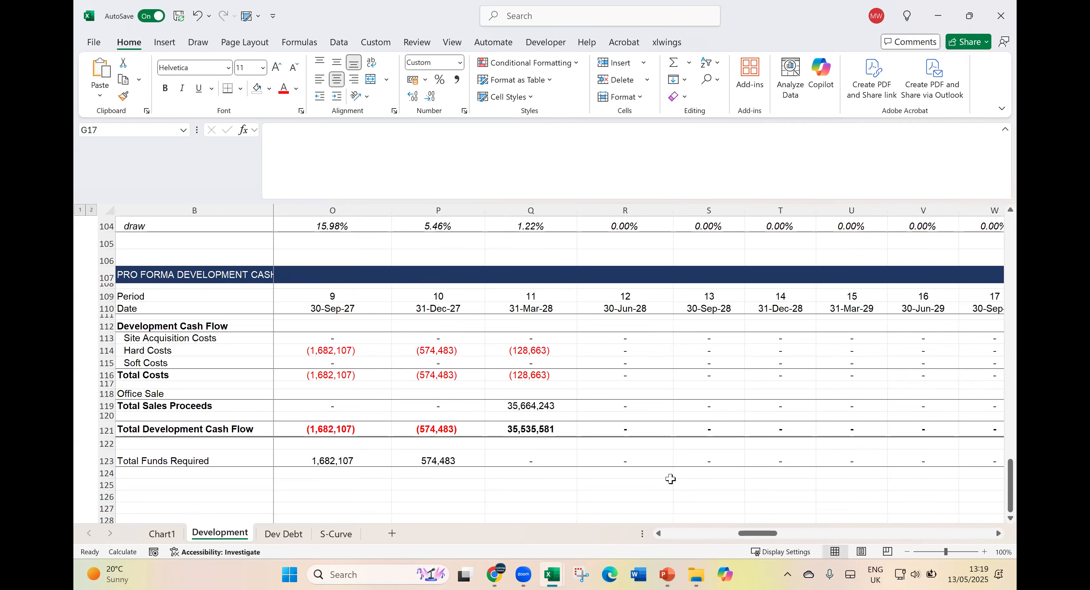
pyautogui.click(539, 406)
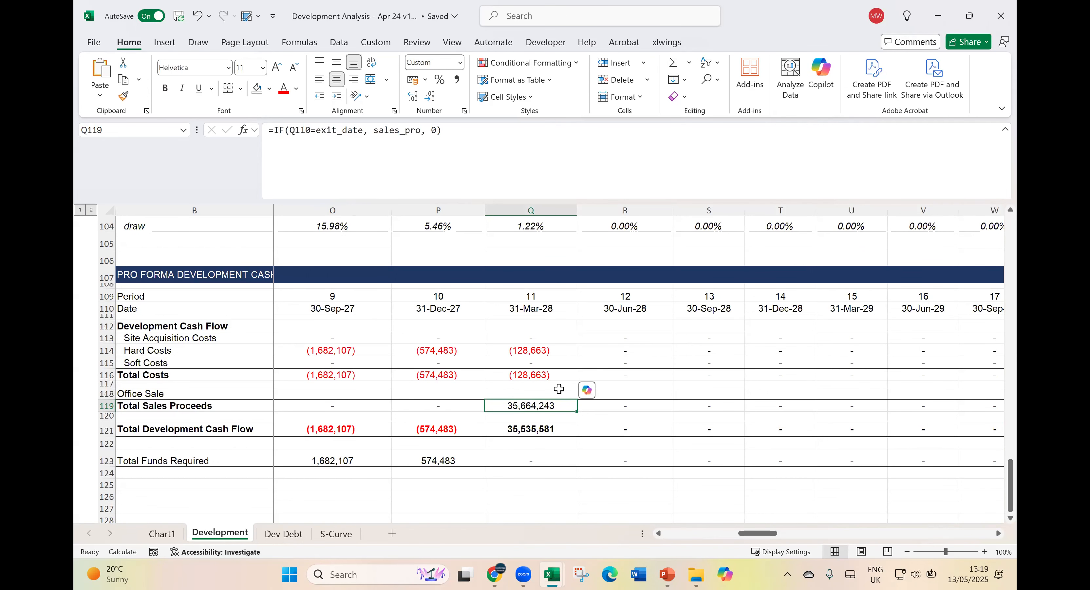
# - Find the Returns table on the Development sheet, passing over the cost curves and the sensitivity tables
pyautogui.scroll(2, 742, 441)
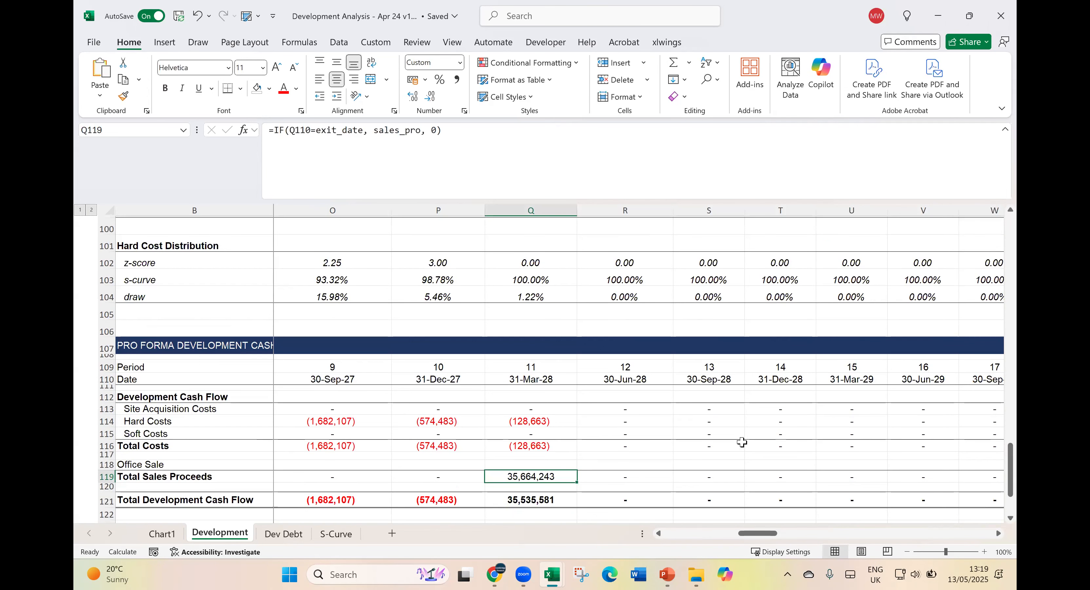
pyautogui.click(898, 536)
pyautogui.click(914, 535)
pyautogui.click(939, 536)
pyautogui.scroll(20, 944, 533)
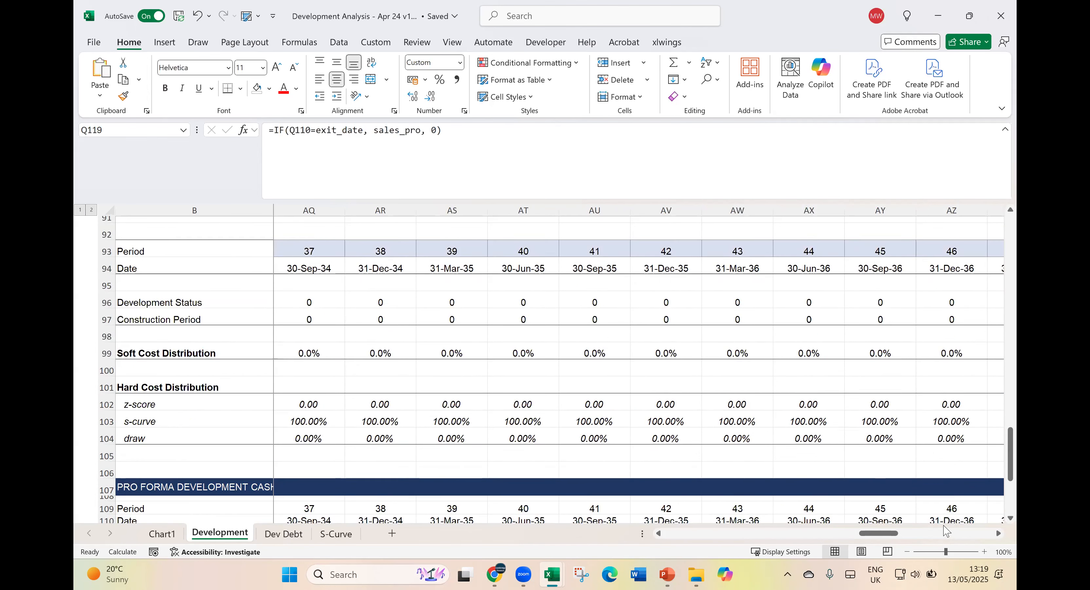
pyautogui.scroll(7, 974, 528)
pyautogui.click(719, 533)
pyautogui.click(715, 534)
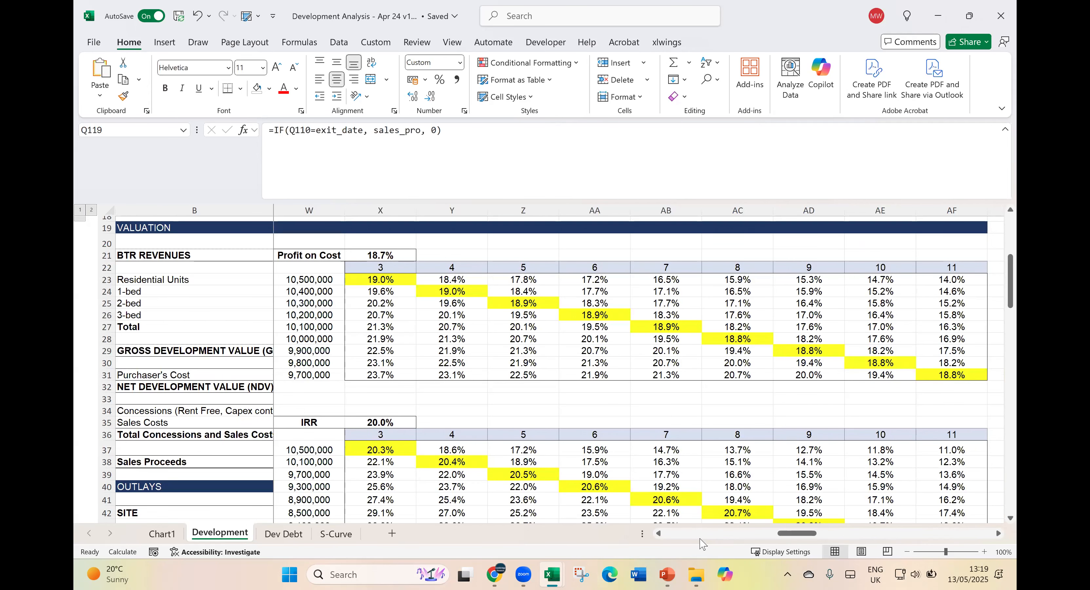
pyautogui.click(704, 534)
pyautogui.scroll(6, 786, 517)
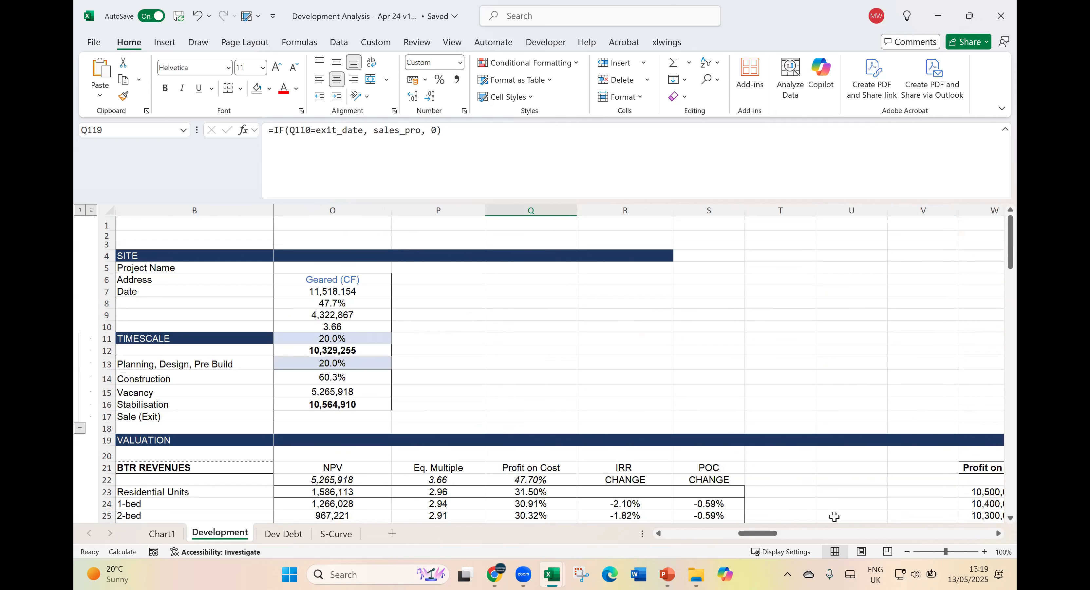
pyautogui.click(985, 535)
pyautogui.scroll(-4, 942, 531)
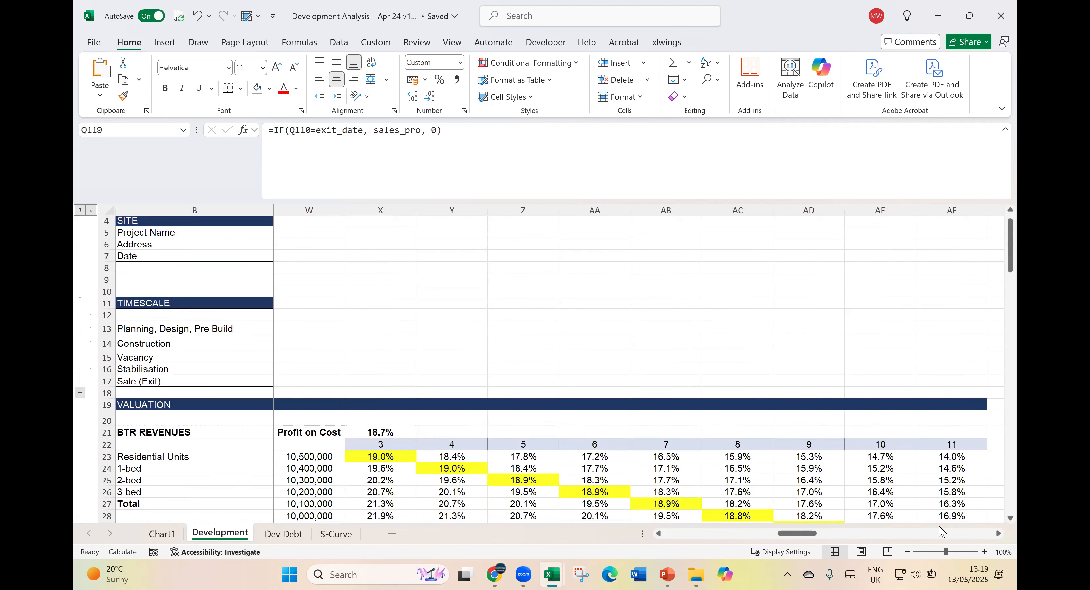
pyautogui.click(758, 534)
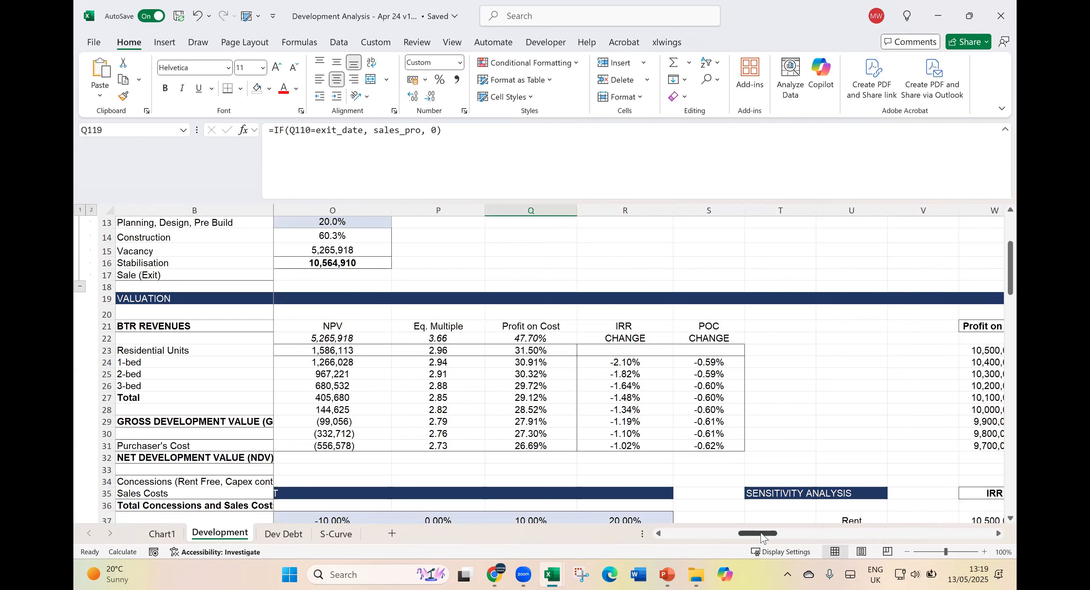
pyautogui.click(706, 534)
pyautogui.click(880, 432)
pyautogui.scroll(4, 918, 419)
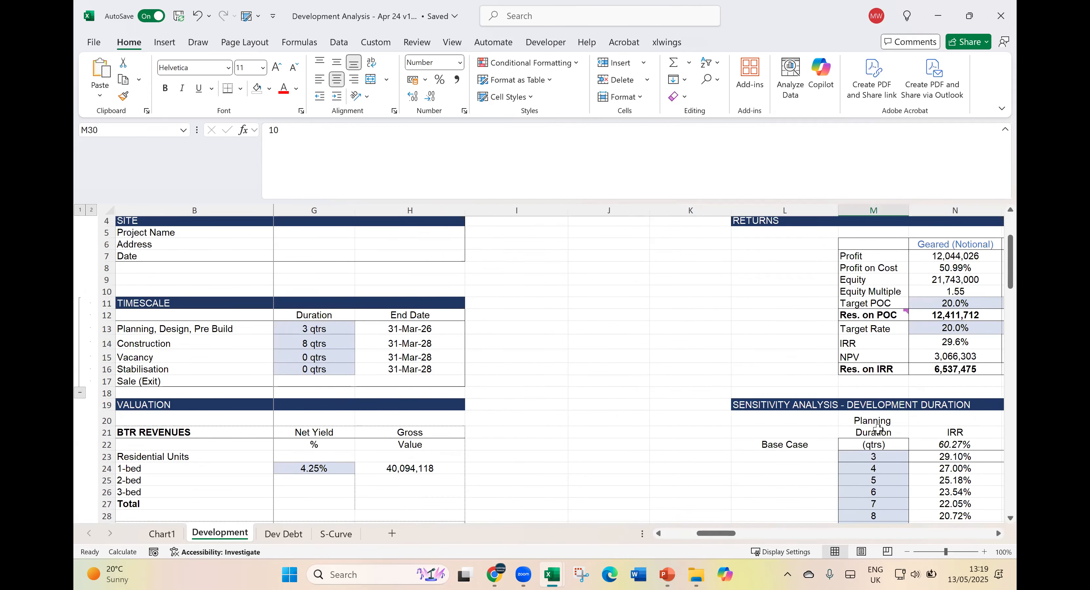
pyautogui.click(998, 534)
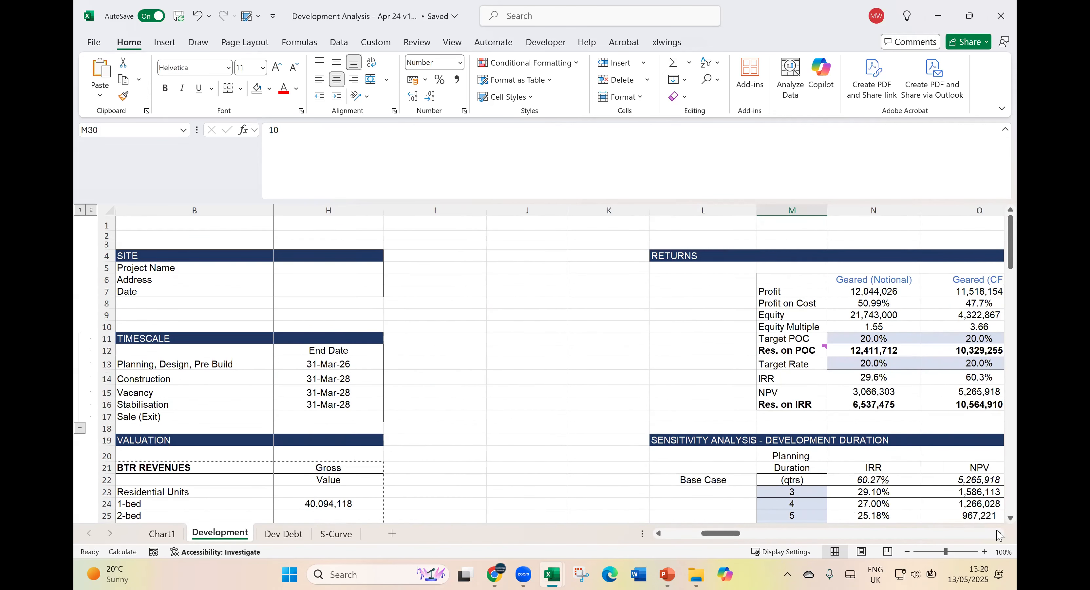
pyautogui.click(998, 534)
pyautogui.click(998, 534)
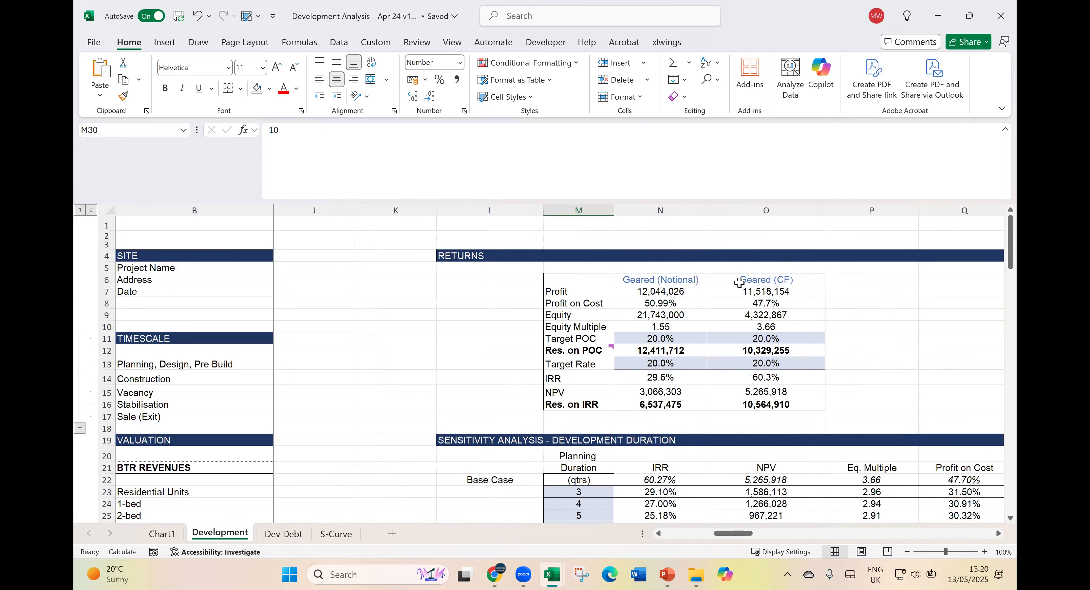
# - Compare the Geared (Notional) and Geared (CF) columns of the Returns table, including the cash flow based Profit and Profit on Cost
pyautogui.click(680, 279)
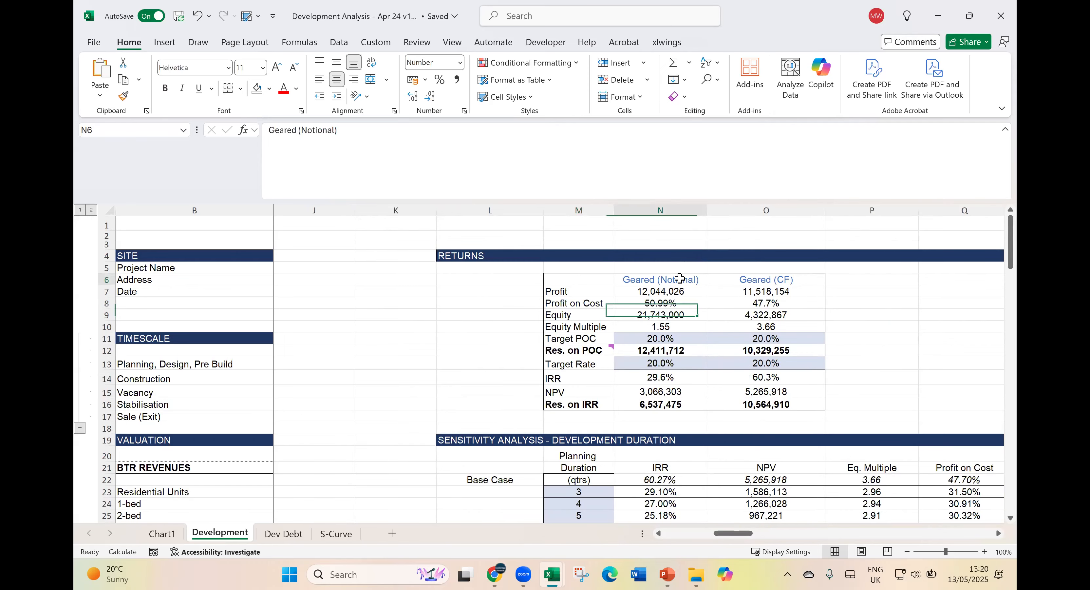
pyautogui.click(749, 279)
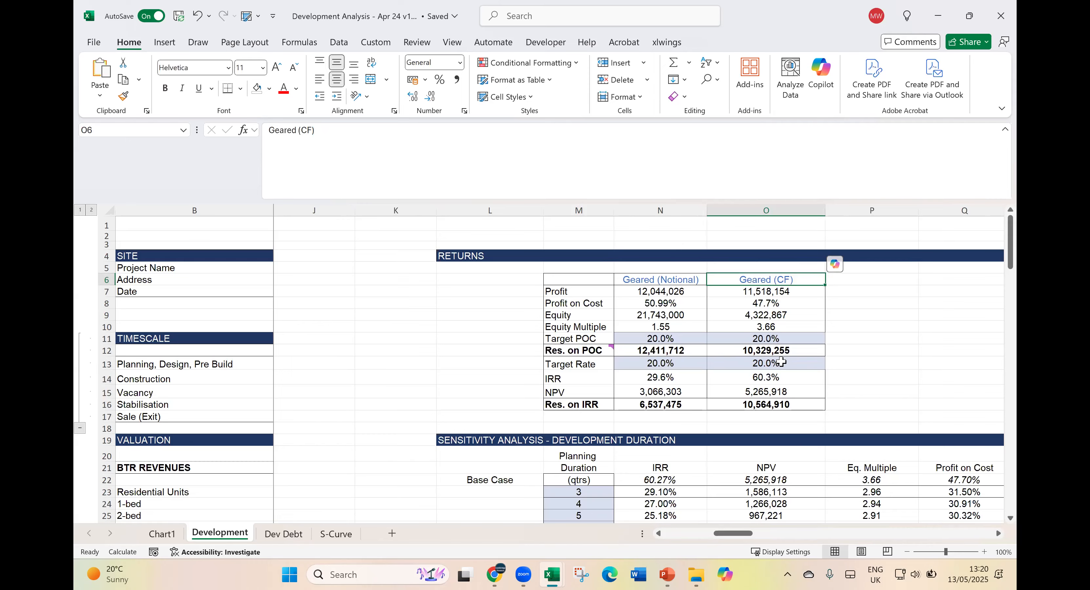
pyautogui.click(680, 280)
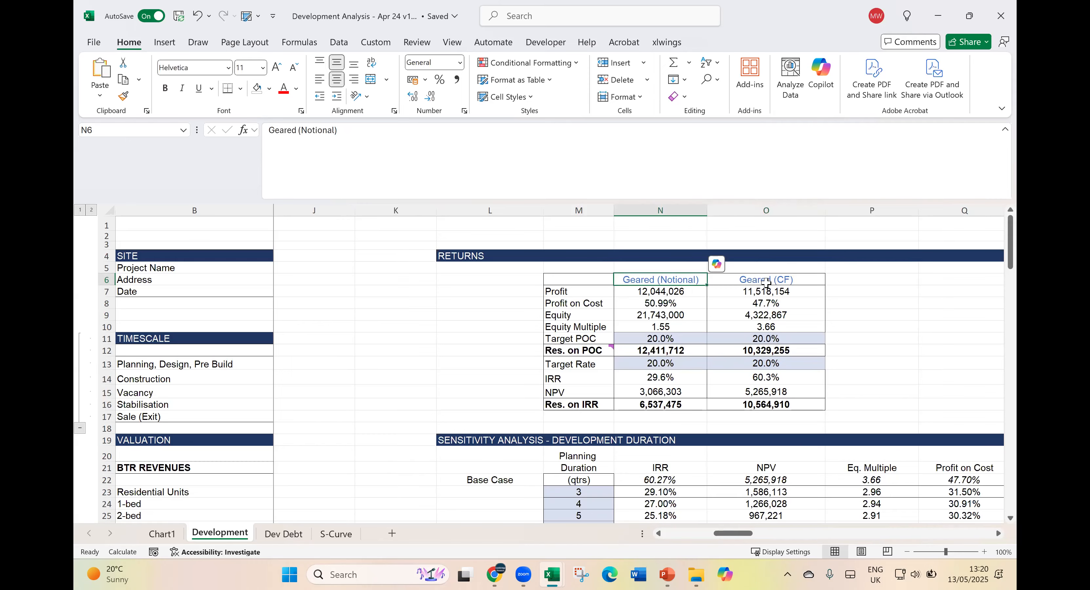
pyautogui.click(778, 282)
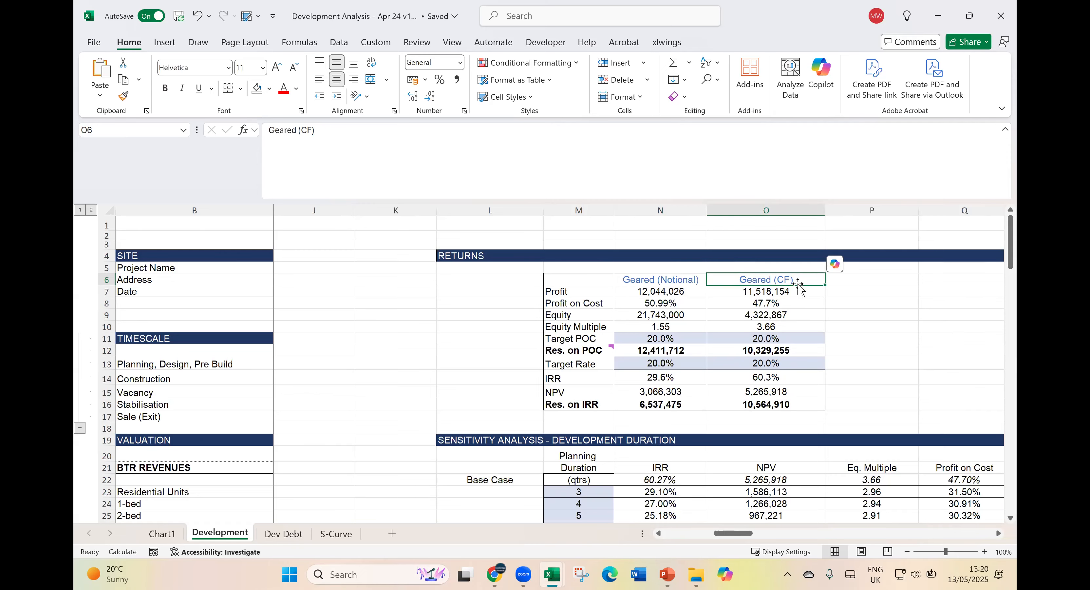
pyautogui.click(678, 277)
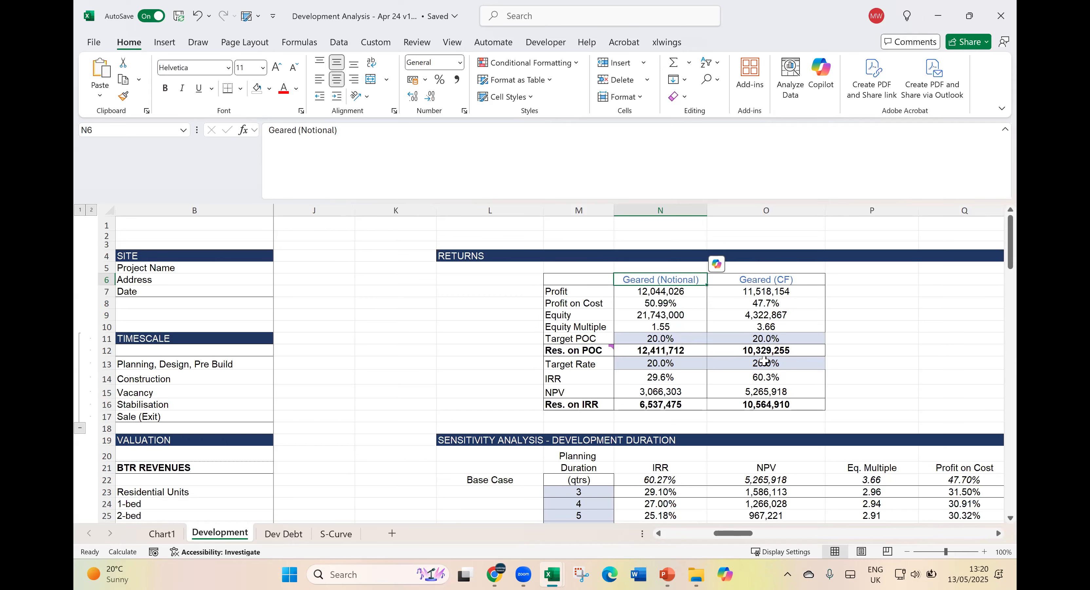
pyautogui.click(790, 291)
pyautogui.click(783, 307)
pyautogui.click(788, 282)
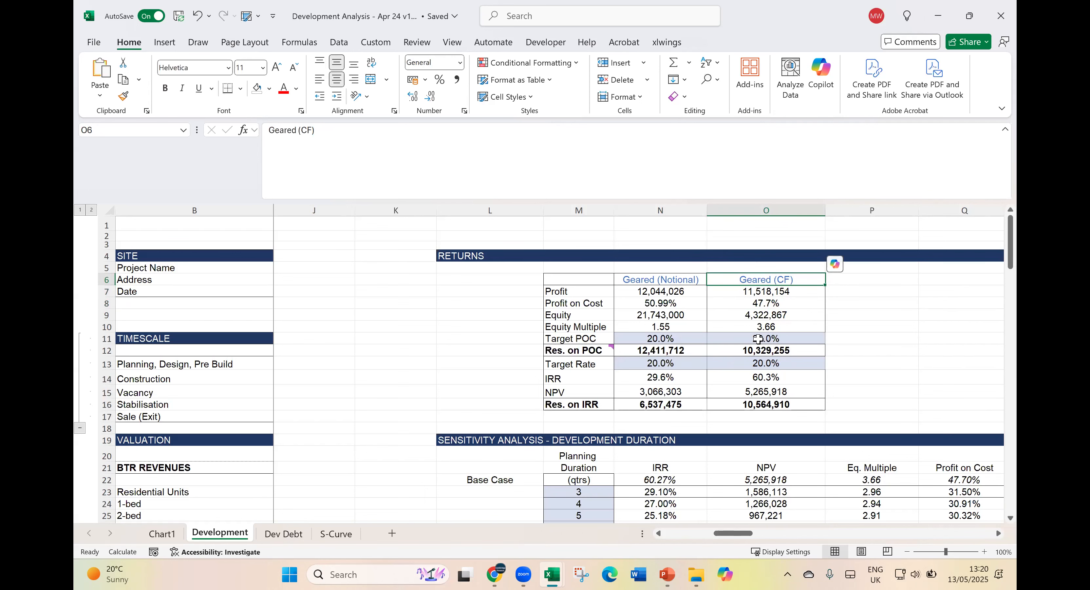
# - Review the Sources of Fund table on the Dev Debt sheet, highlighting the whole table
pyautogui.click(283, 533)
pyautogui.click(637, 439)
pyautogui.scroll(1, 662, 394)
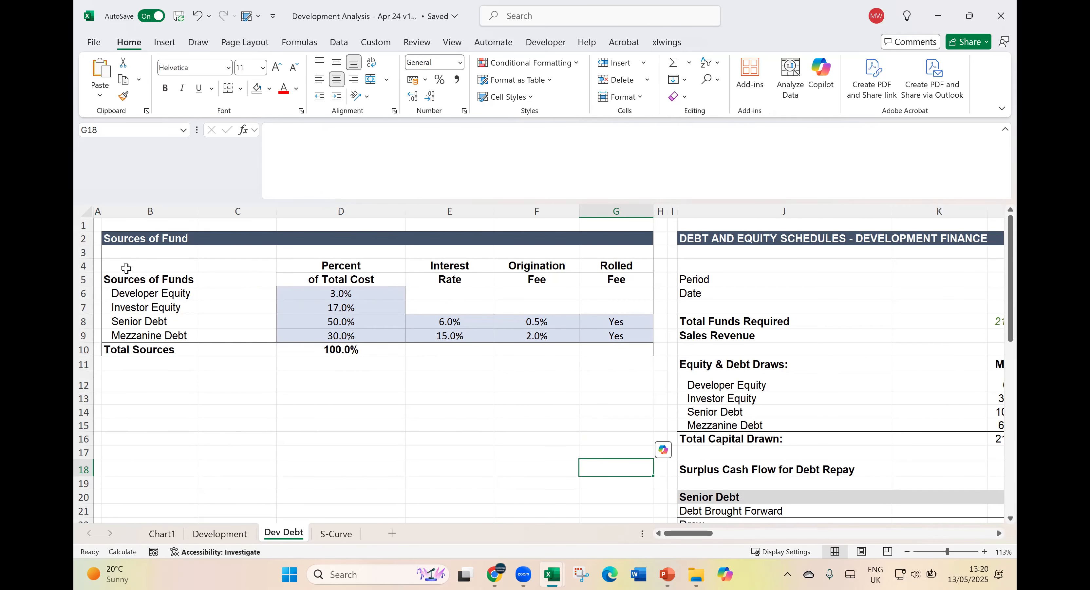
pyautogui.moveTo(108, 271); pyautogui.dragTo(638, 344)
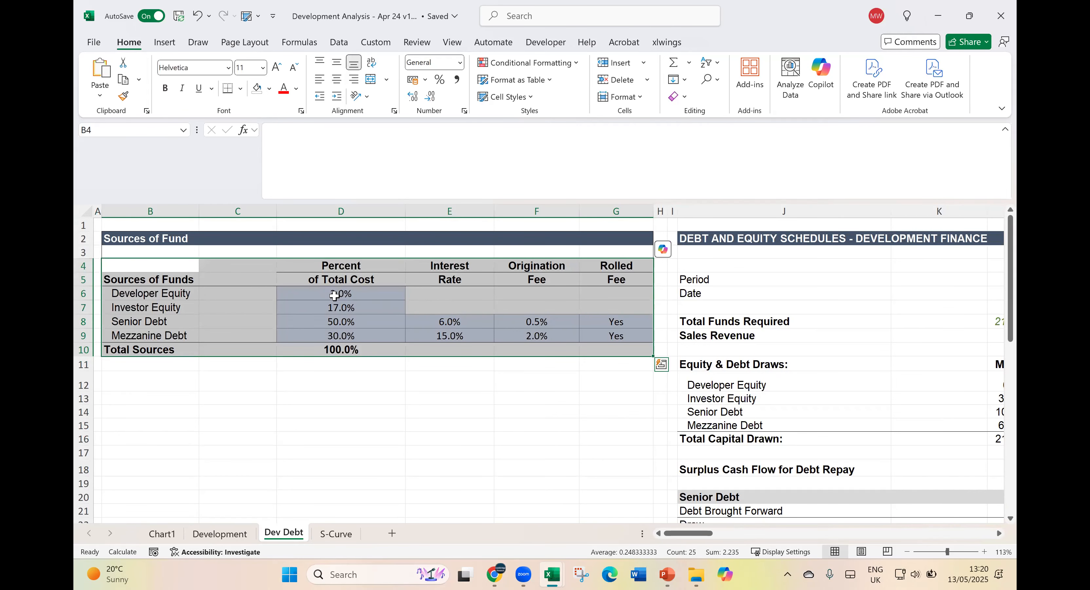
# - Go through the funding sources one by one: Developer Equity, Investor Equity, Senior Debt and Mezzanine Debt
pyautogui.click(336, 295)
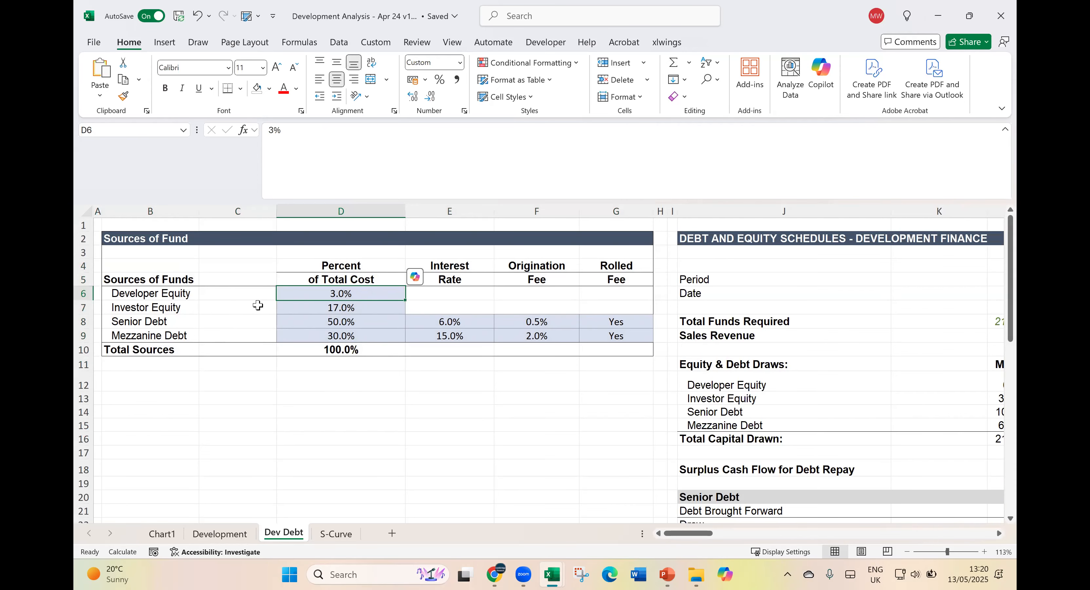
pyautogui.click(131, 291)
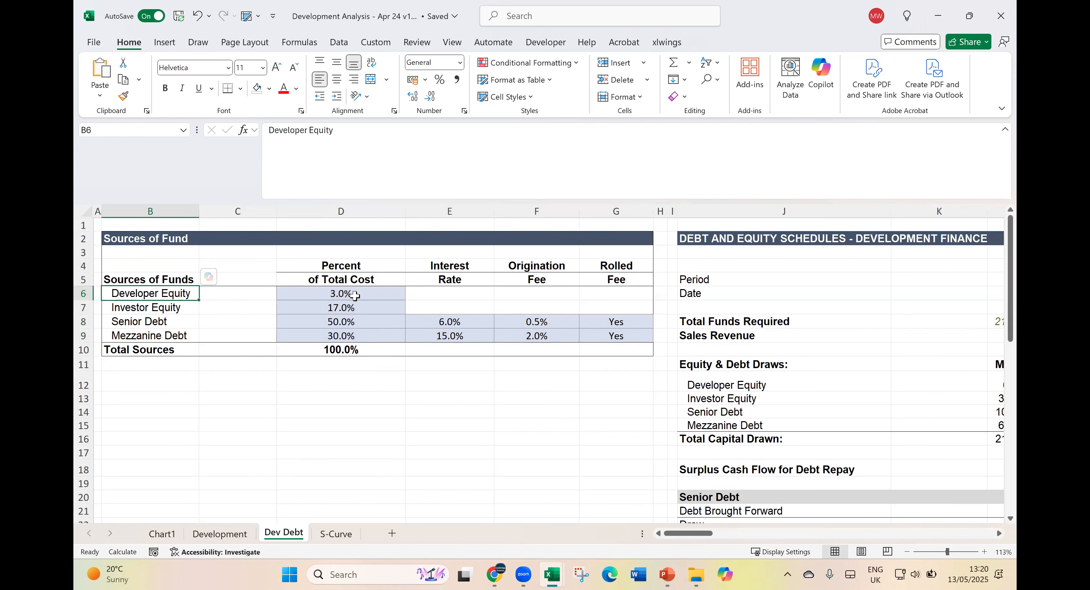
pyautogui.click(135, 309)
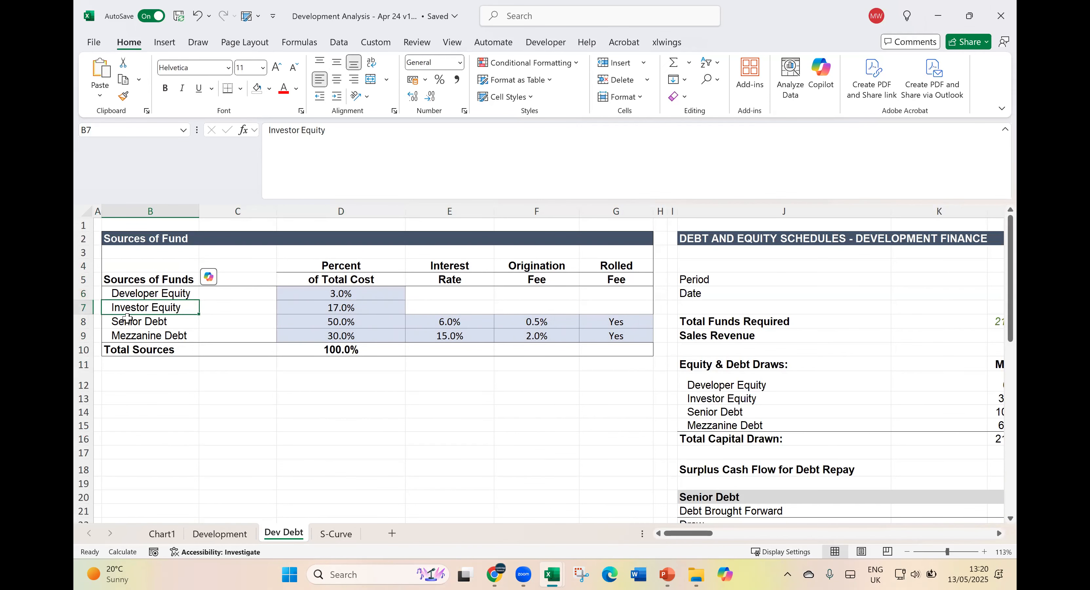
pyautogui.click(119, 323)
pyautogui.click(120, 337)
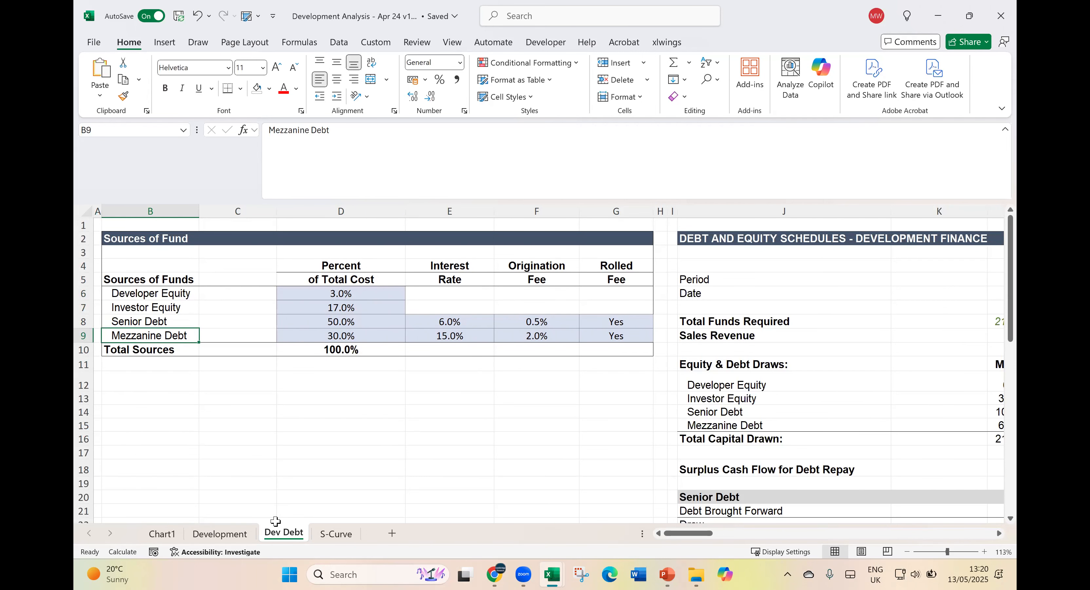
# - Return to the Development sheet's Returns table and check which cell the Geared (CF) Profit links to
pyautogui.click(241, 537)
pyautogui.click(855, 376)
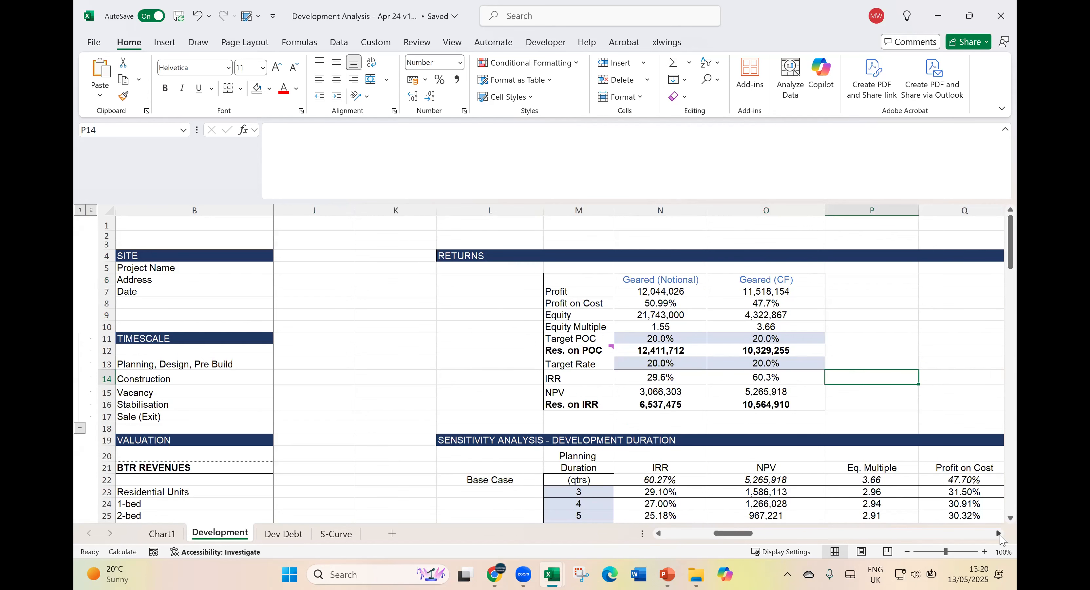
pyautogui.click(999, 533)
pyautogui.scroll(-2, 786, 375)
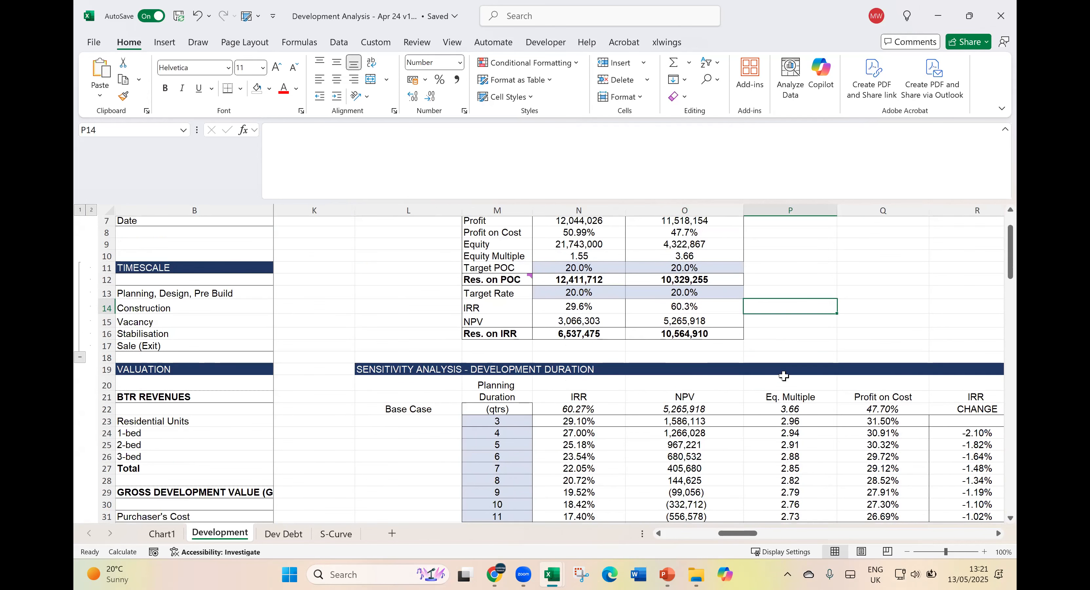
pyautogui.scroll(2, 595, 243)
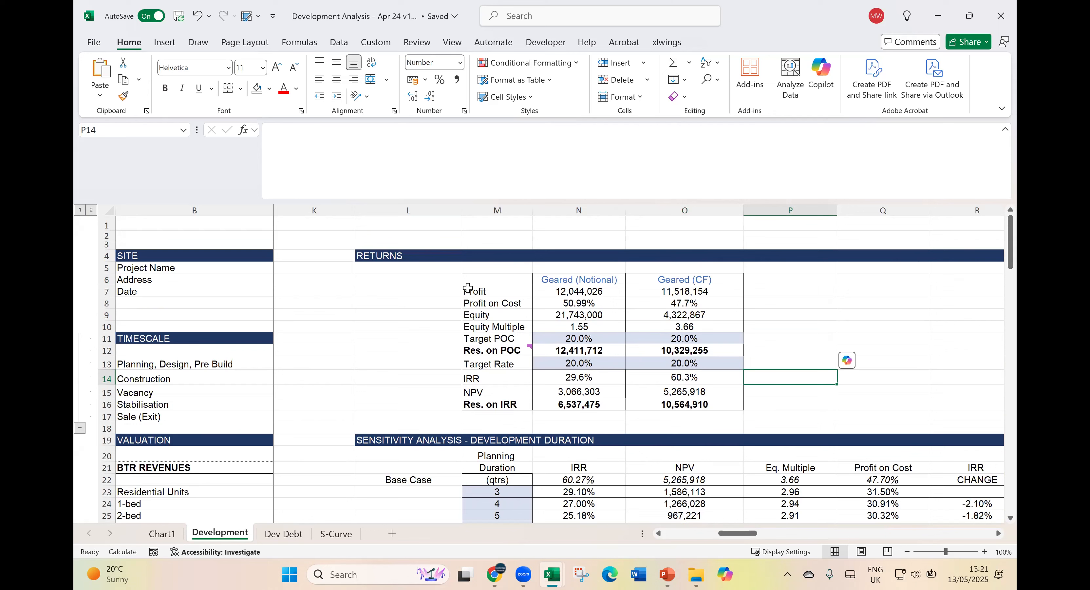
pyautogui.click(671, 291)
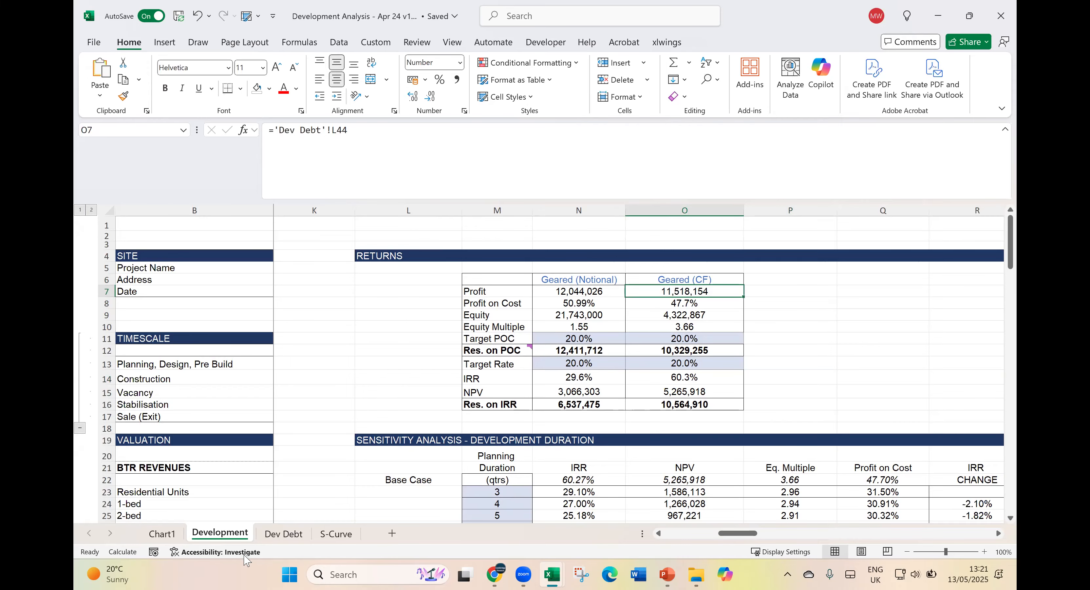
# - Go to the Dev Debt sheet and review the line items of the Senior Debt and Mezzanine schedules
pyautogui.click(280, 534)
pyautogui.scroll(-4, 790, 448)
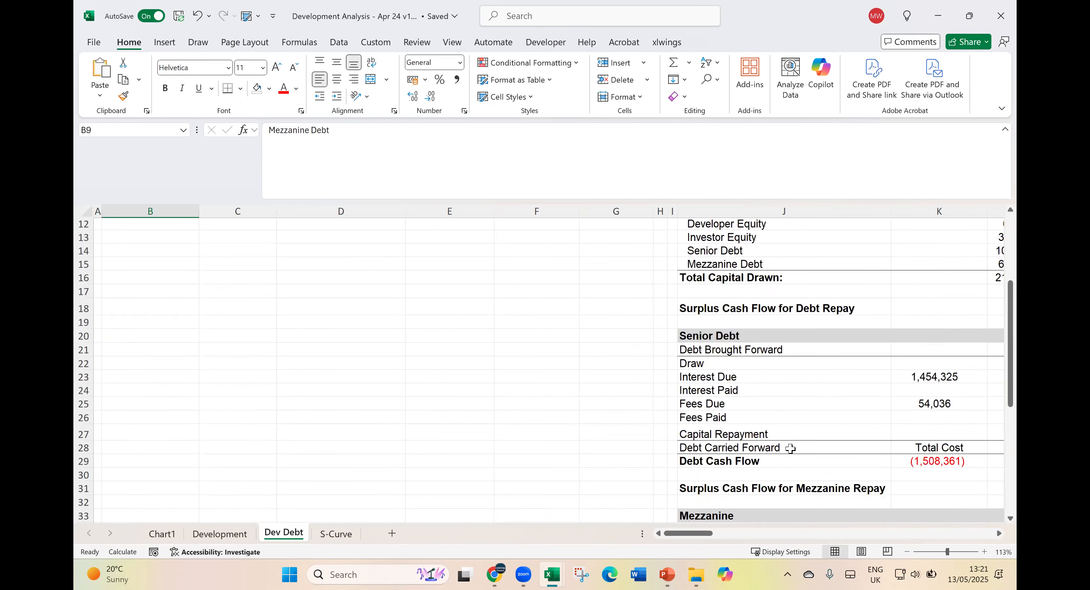
pyautogui.scroll(-3, 790, 448)
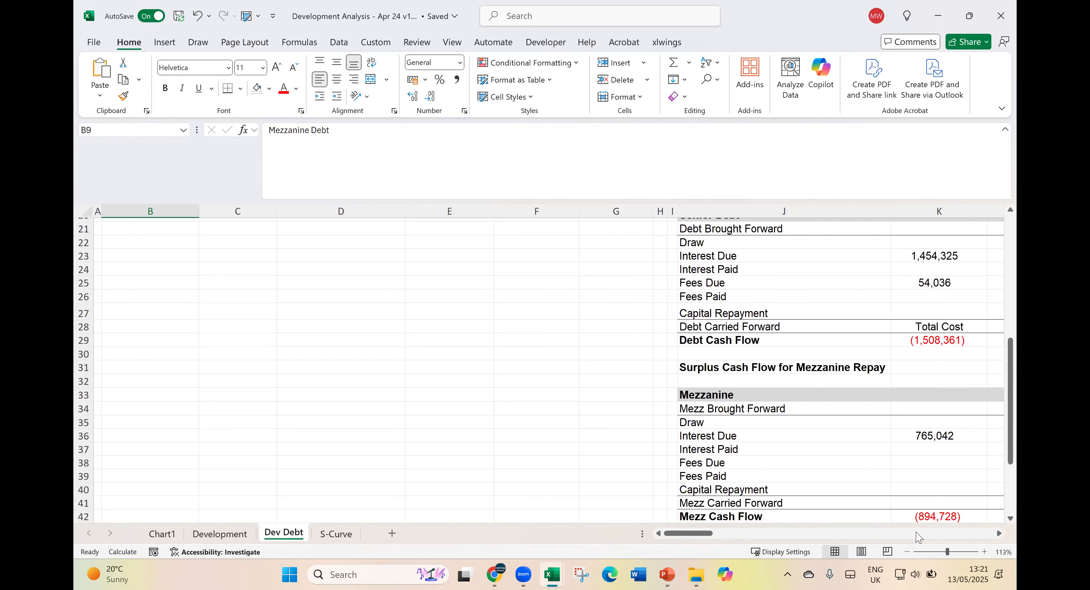
pyautogui.scroll(-3, 804, 423)
pyautogui.scroll(2, 745, 349)
pyautogui.scroll(3, 746, 350)
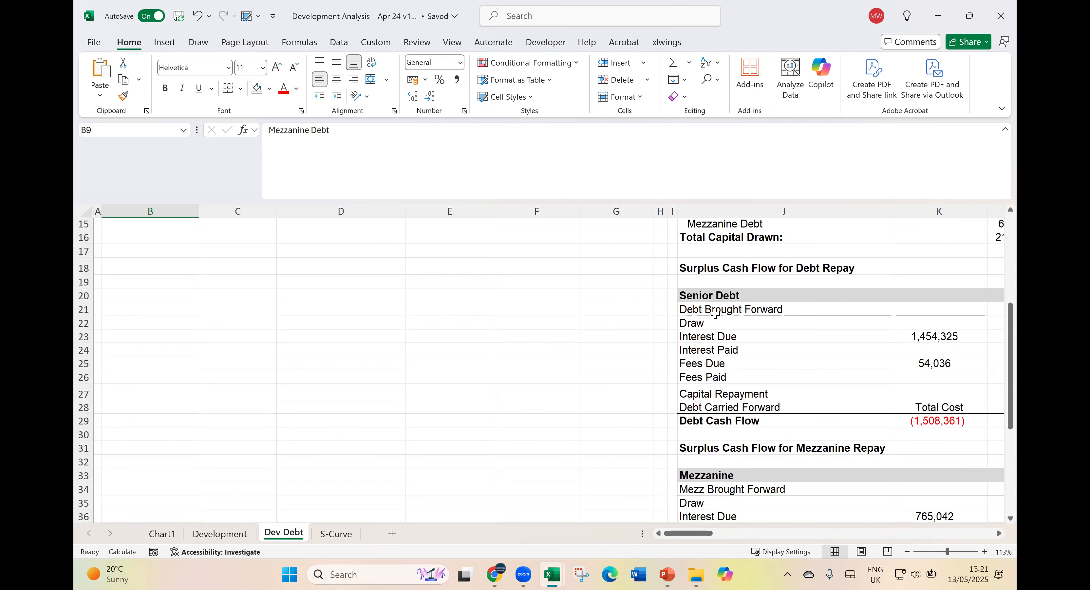
pyautogui.scroll(1, 711, 311)
pyautogui.scroll(-3, 722, 353)
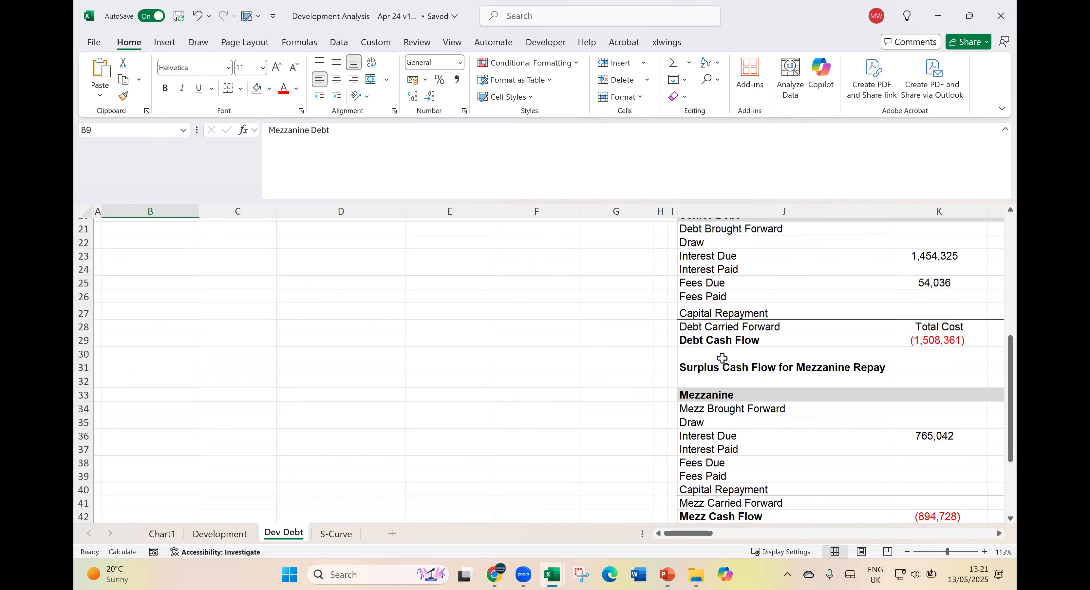
# - Review the totals and first-period columns of the Senior Debt and Mezzanine schedules together with the Equity & Debt Draws
pyautogui.click(999, 534)
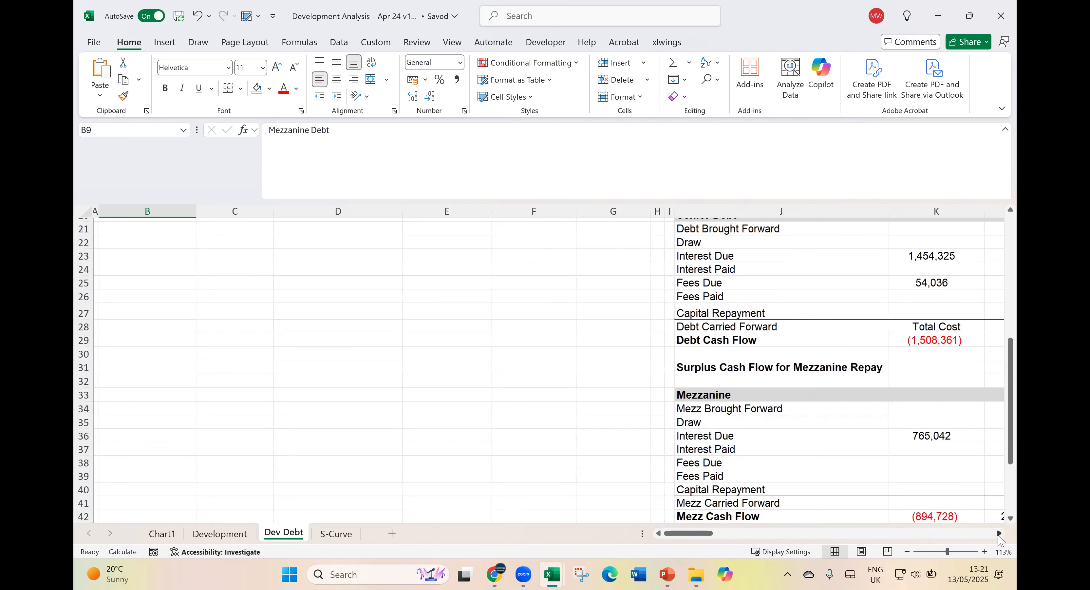
pyautogui.click(999, 533)
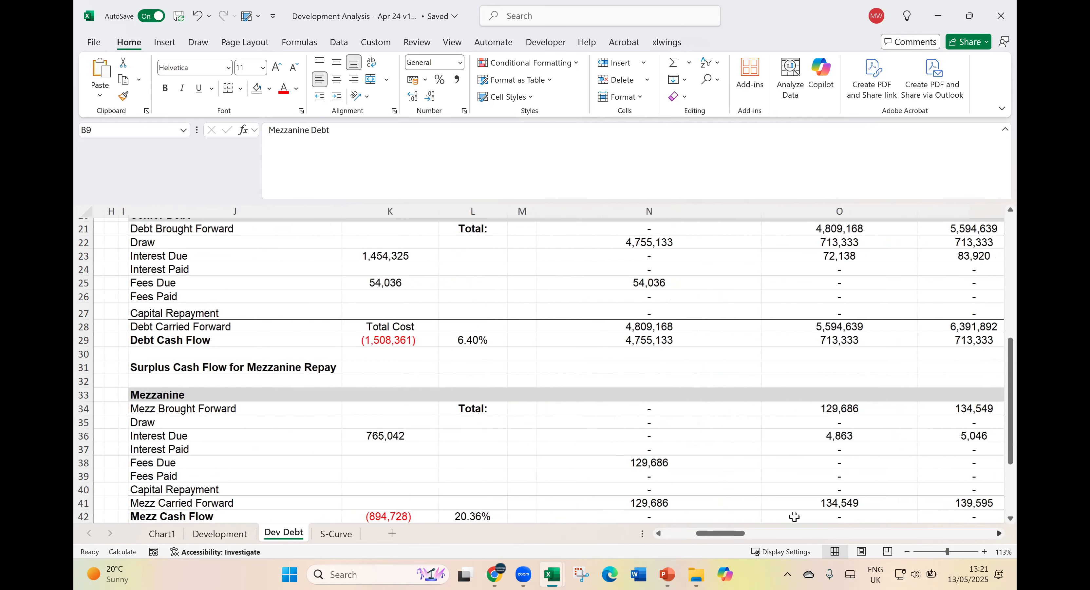
pyautogui.scroll(2, 769, 505)
pyautogui.scroll(5, 769, 504)
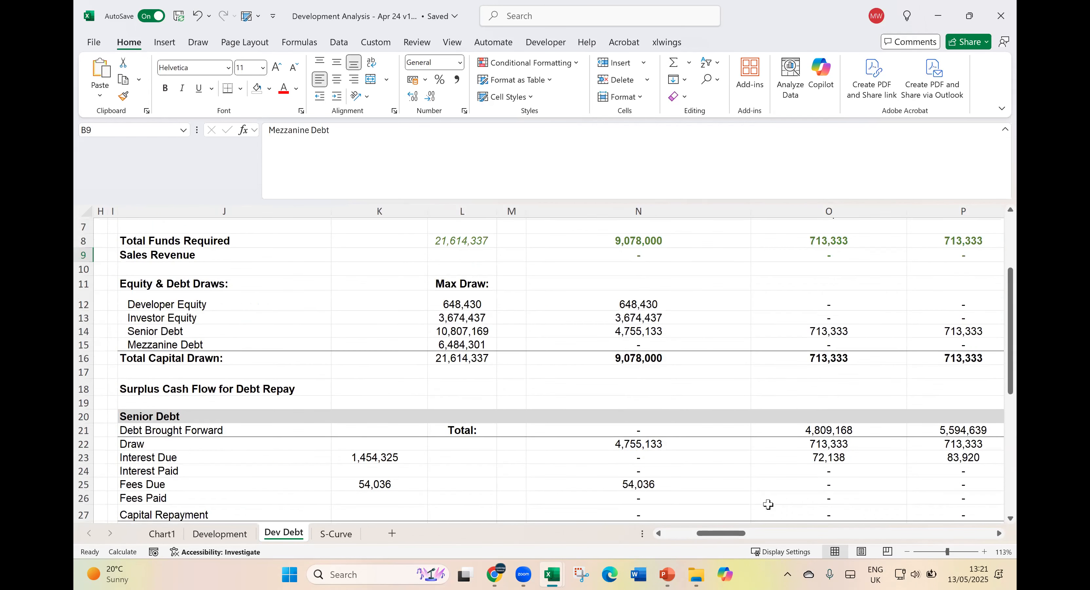
pyautogui.scroll(-2, 673, 399)
pyautogui.scroll(-5, 673, 399)
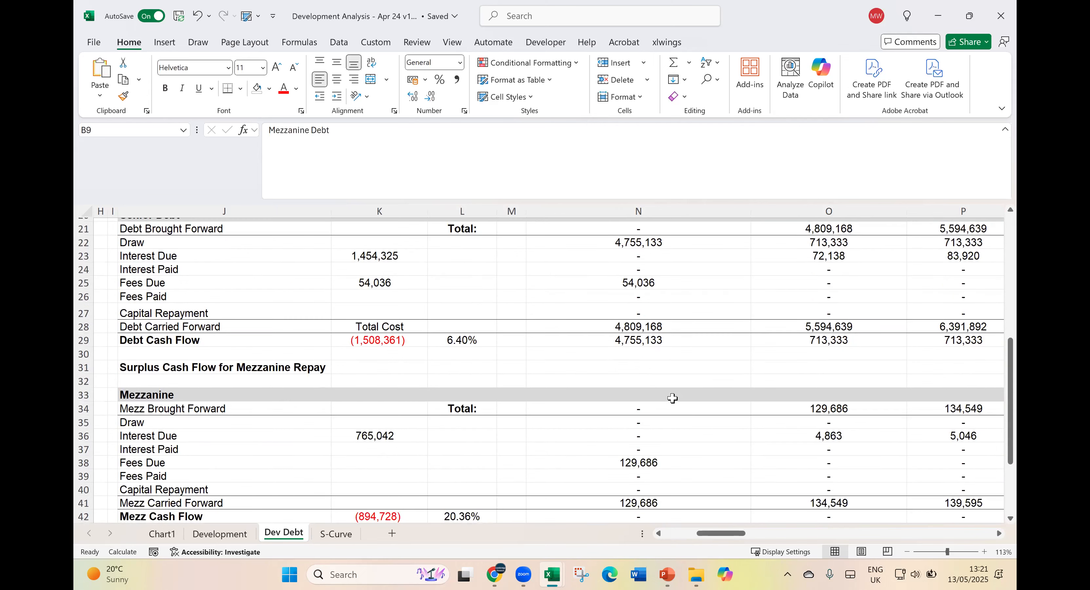
pyautogui.scroll(1, 672, 376)
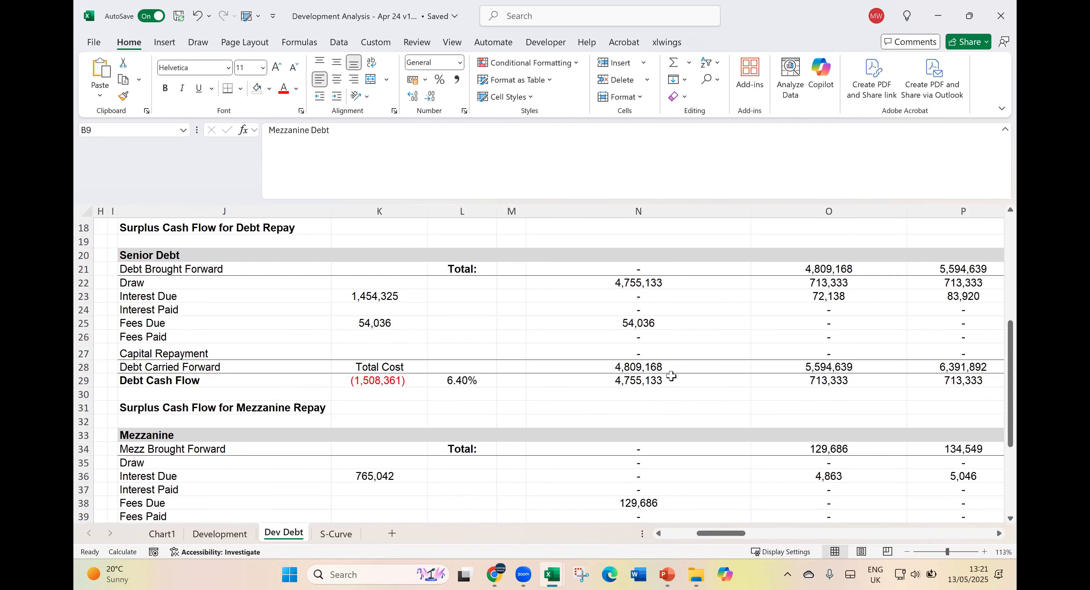
# - Locate the Geared Cash Flow line below the Mezzanine schedule and highlight its whole row
pyautogui.click(672, 378)
pyautogui.scroll(-4, 669, 376)
pyautogui.click(659, 377)
pyautogui.click(645, 475)
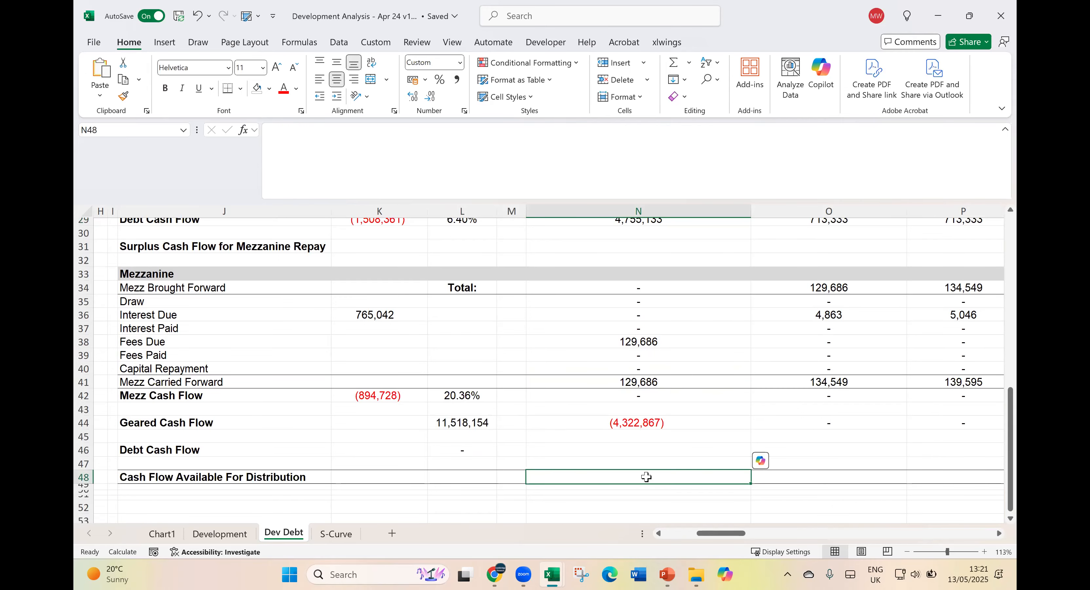
pyautogui.click(629, 423)
pyautogui.moveTo(738, 416); pyautogui.dragTo(701, 423)
pyautogui.click(84, 422)
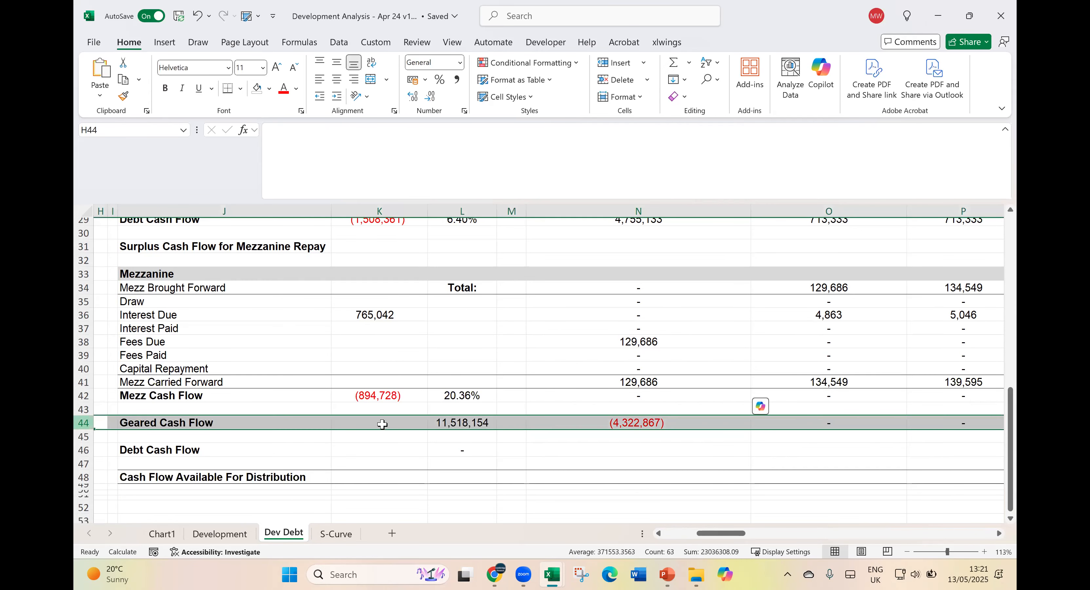
# - Trace the cells feeding the first-period Geared Cash Flow formula in N44, leaving the formula as it is
pyautogui.click(628, 425)
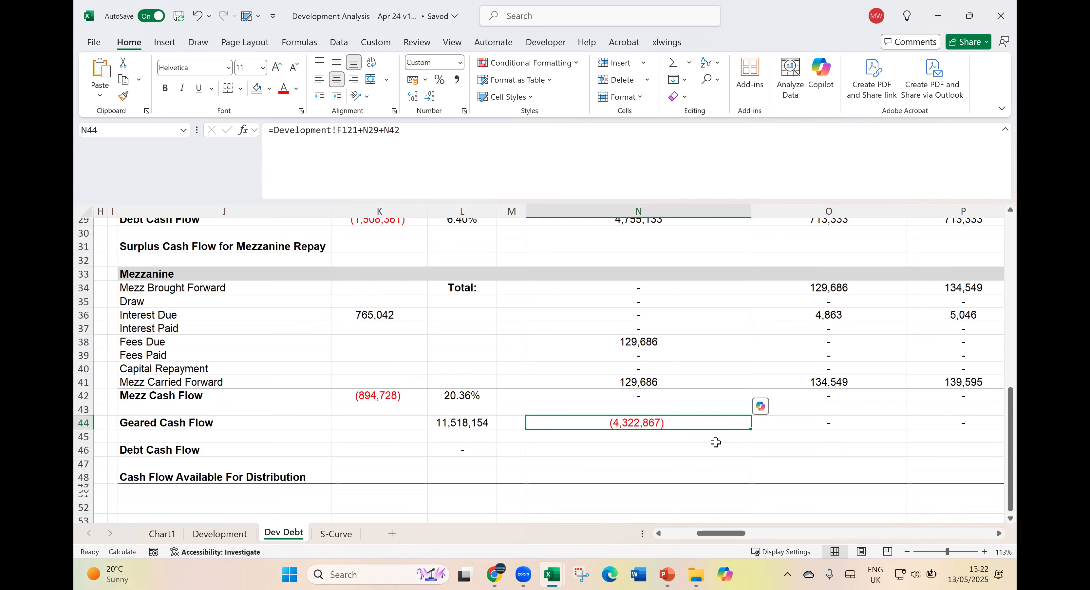
pyautogui.click(562, 173)
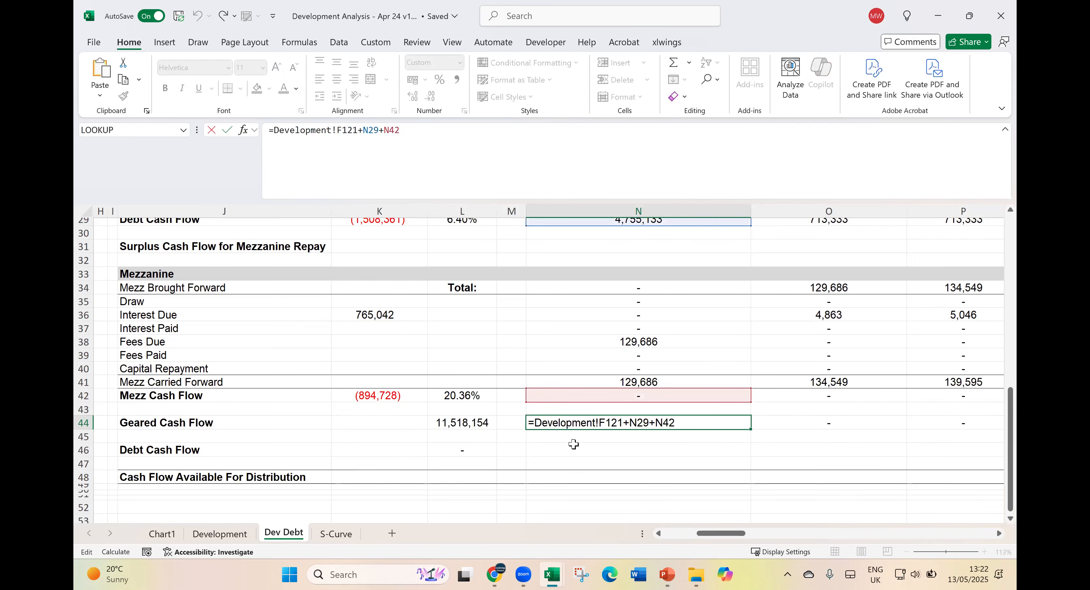
pyautogui.scroll(6, 618, 419)
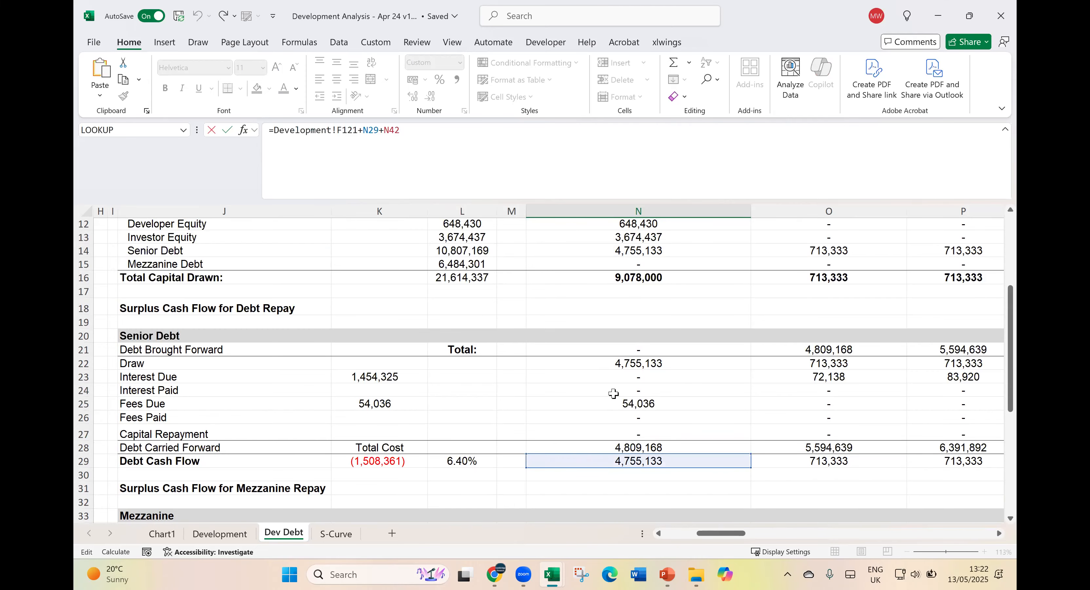
pyautogui.scroll(-3, 618, 417)
pyautogui.press('Escape')
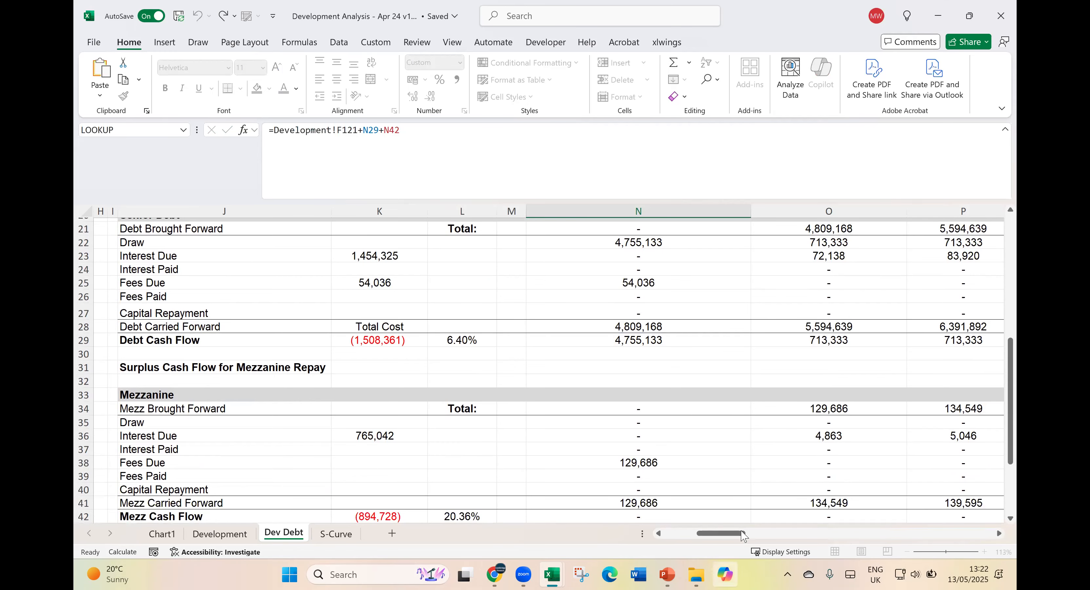
pyautogui.scroll(-3, 738, 499)
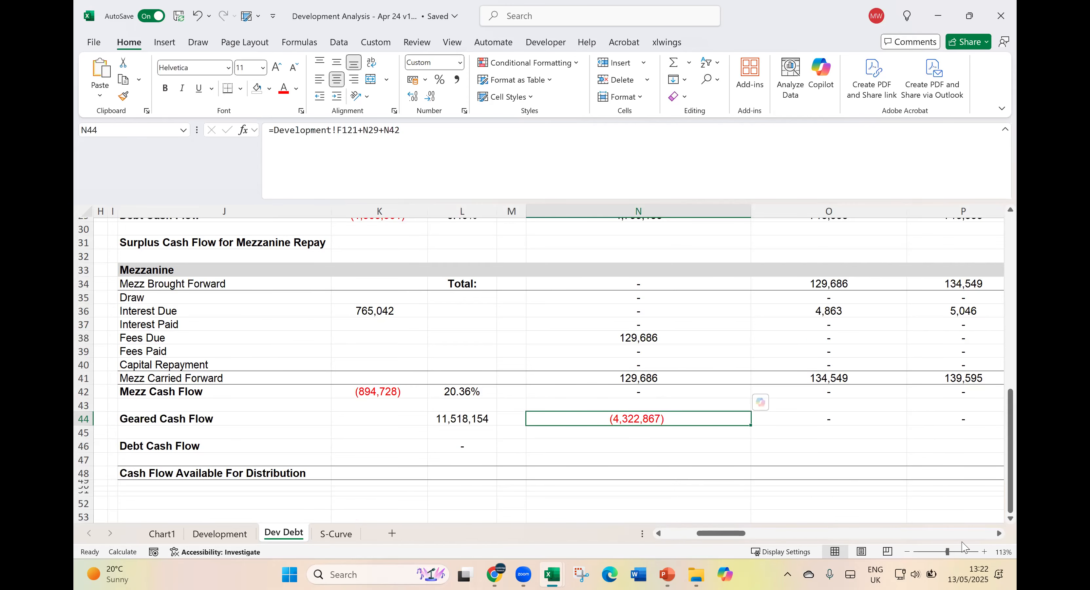
# - Highlight the Geared Cash Flow cells from O44 to X44, between the first period and the exit period
pyautogui.click(1000, 534)
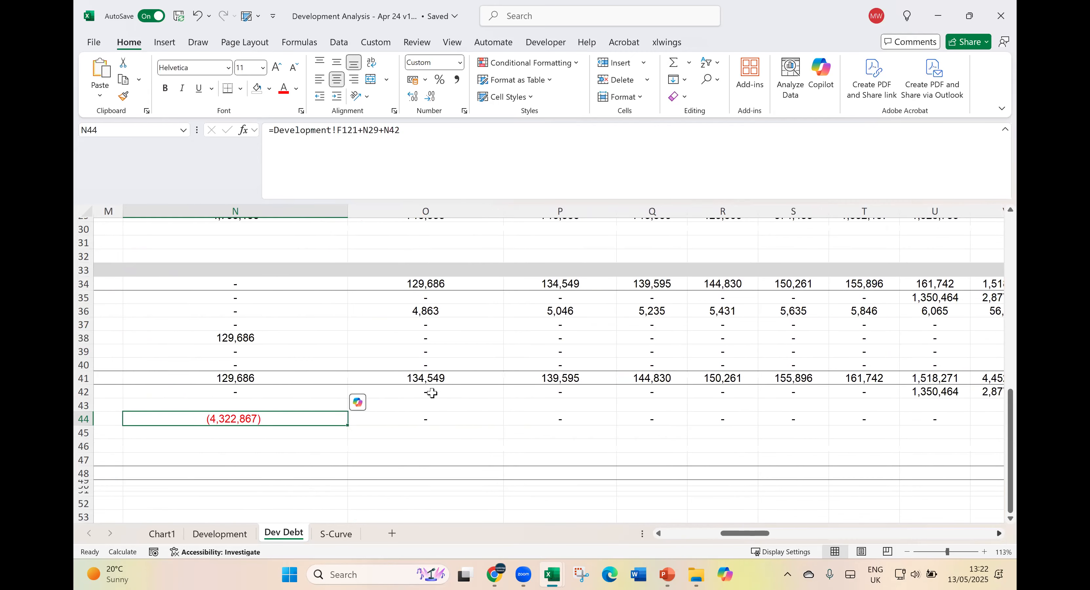
pyautogui.moveTo(416, 421); pyautogui.dragTo(747, 420)
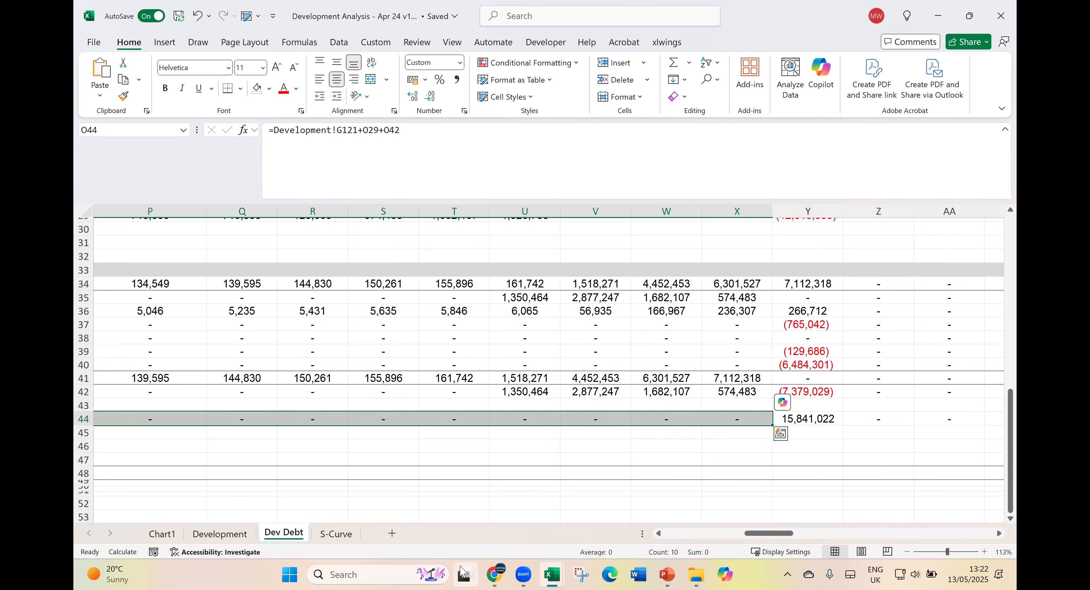
pyautogui.moveTo(461, 566)
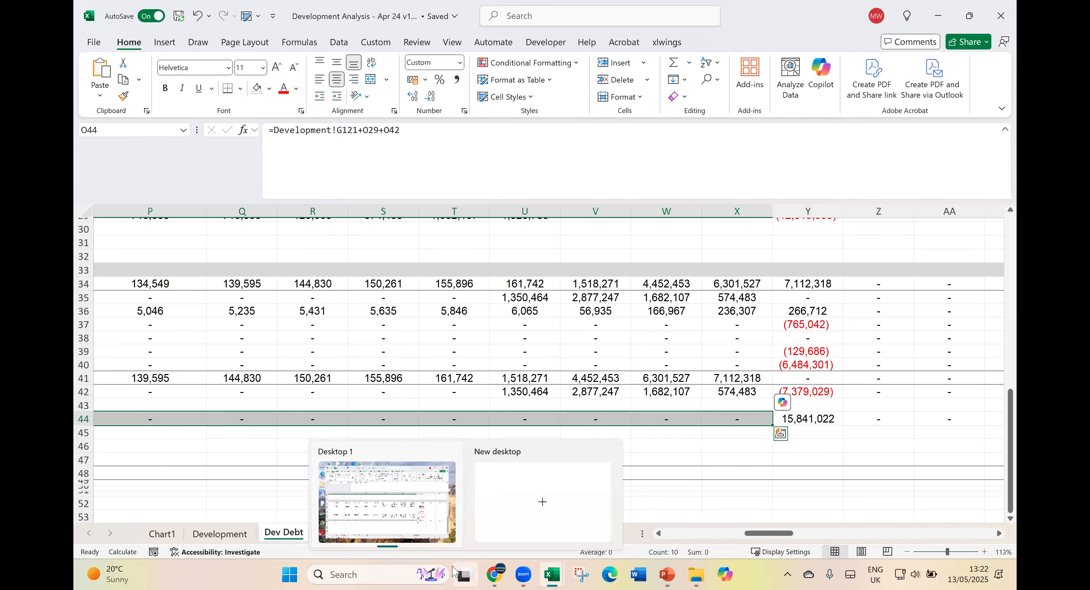
# - Relate the first-period Geared Cash Flow to the Developer Equity and Investor Equity percentages in the Sources of Fund table
pyautogui.click(705, 534)
pyautogui.click(722, 418)
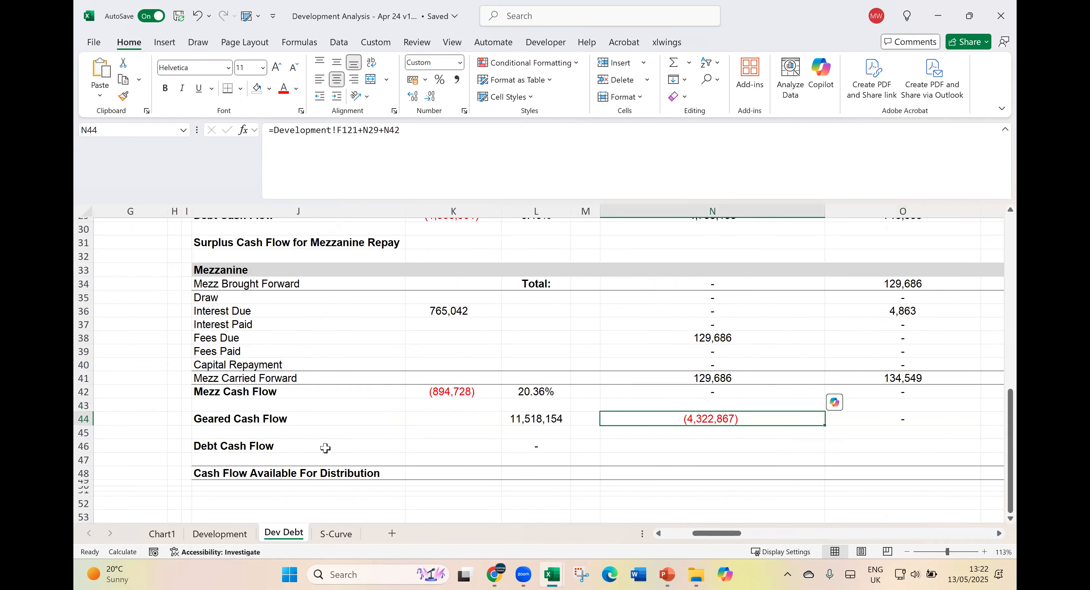
pyautogui.scroll(10, 326, 448)
pyautogui.click(673, 534)
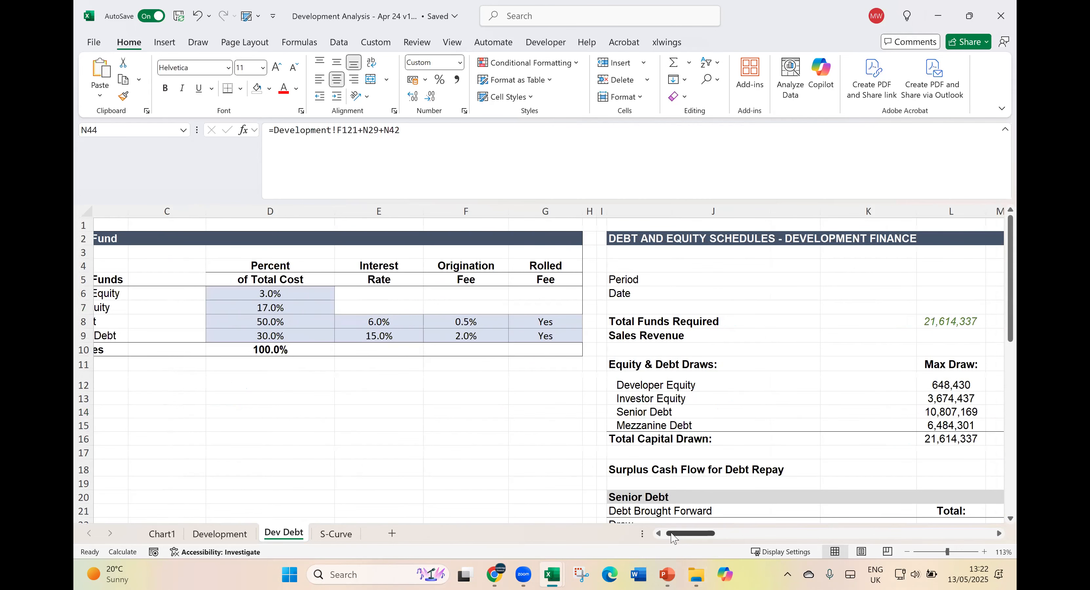
pyautogui.moveTo(371, 292); pyautogui.dragTo(371, 304)
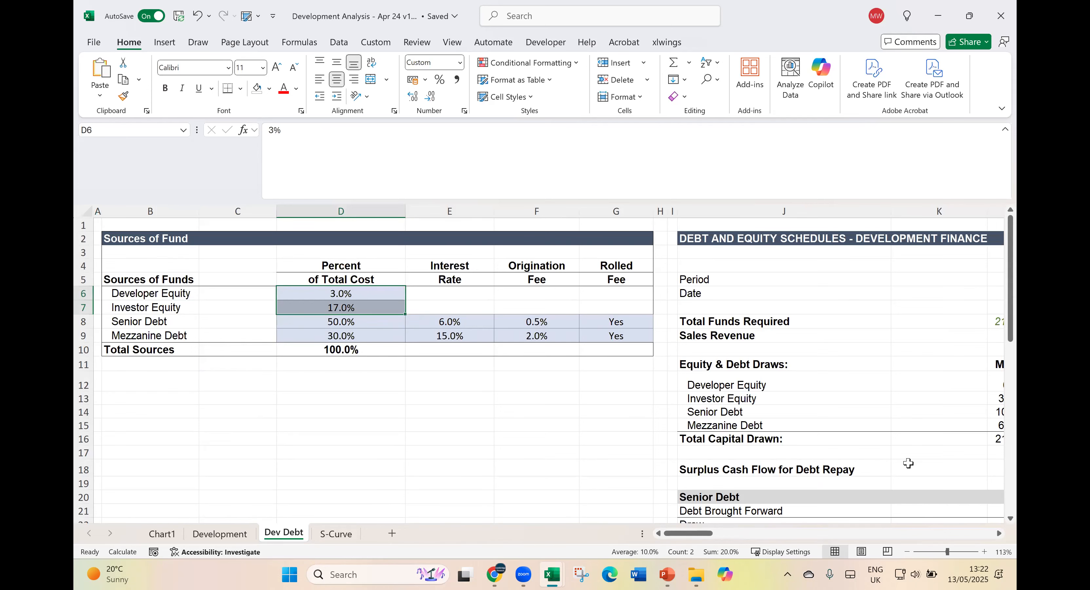
# - Return to the first period and check the Geared Cash Flow formula in N44 and the Mezz Cash Flow formula in N42
pyautogui.click(909, 466)
pyautogui.scroll(-12, 918, 499)
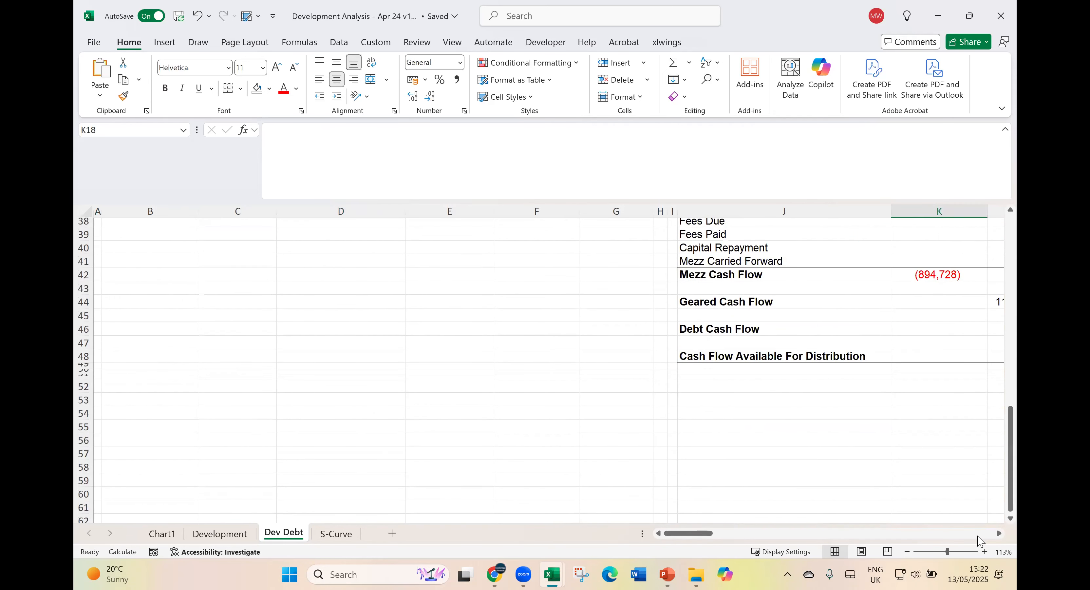
pyautogui.click(979, 534)
pyautogui.click(283, 294)
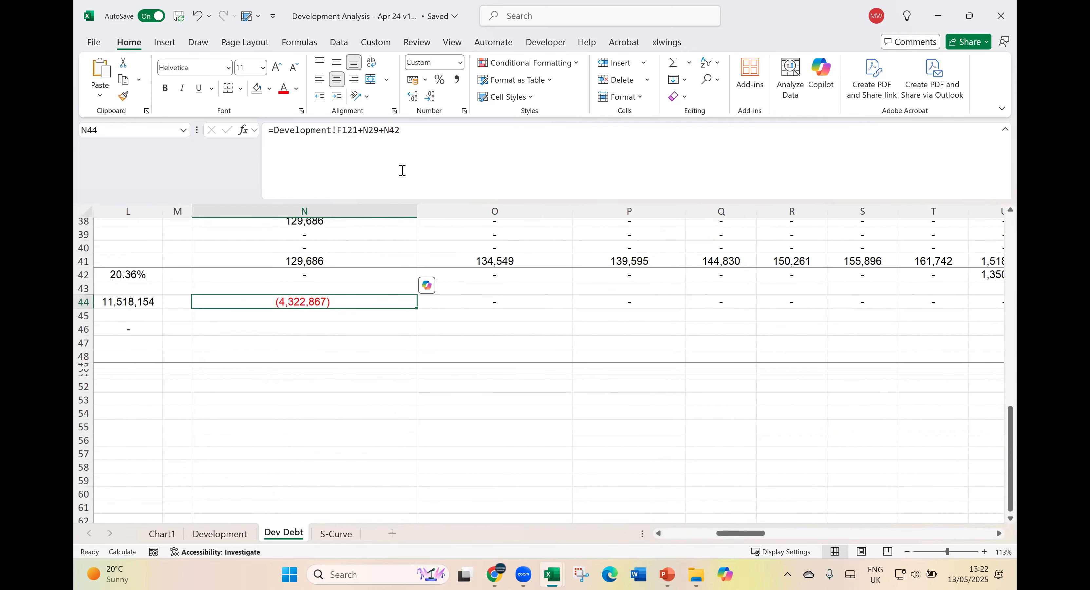
pyautogui.click(345, 274)
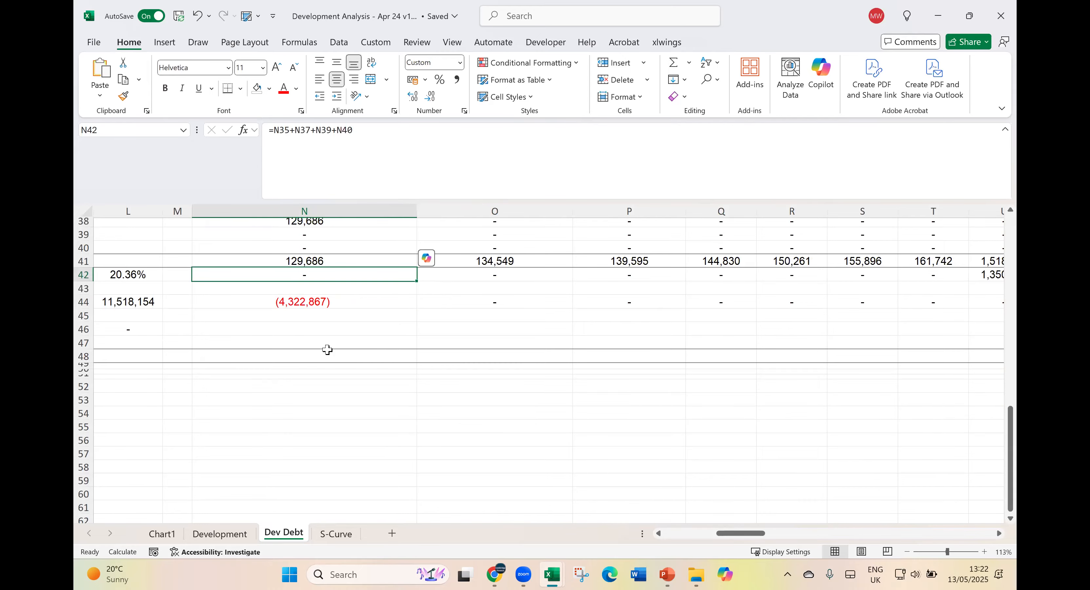
pyautogui.click(658, 533)
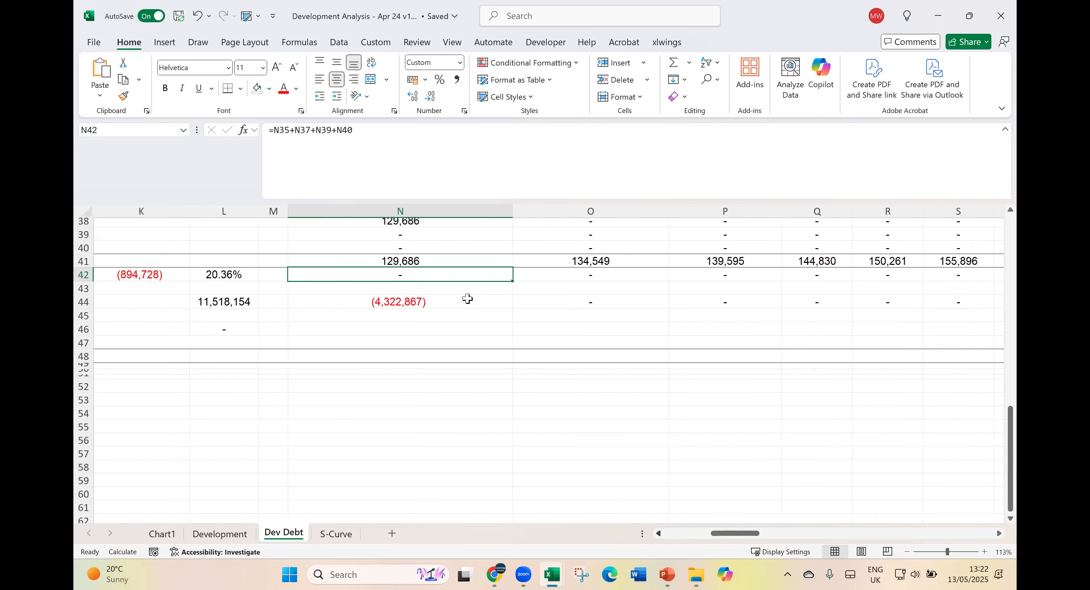
pyautogui.click(479, 312)
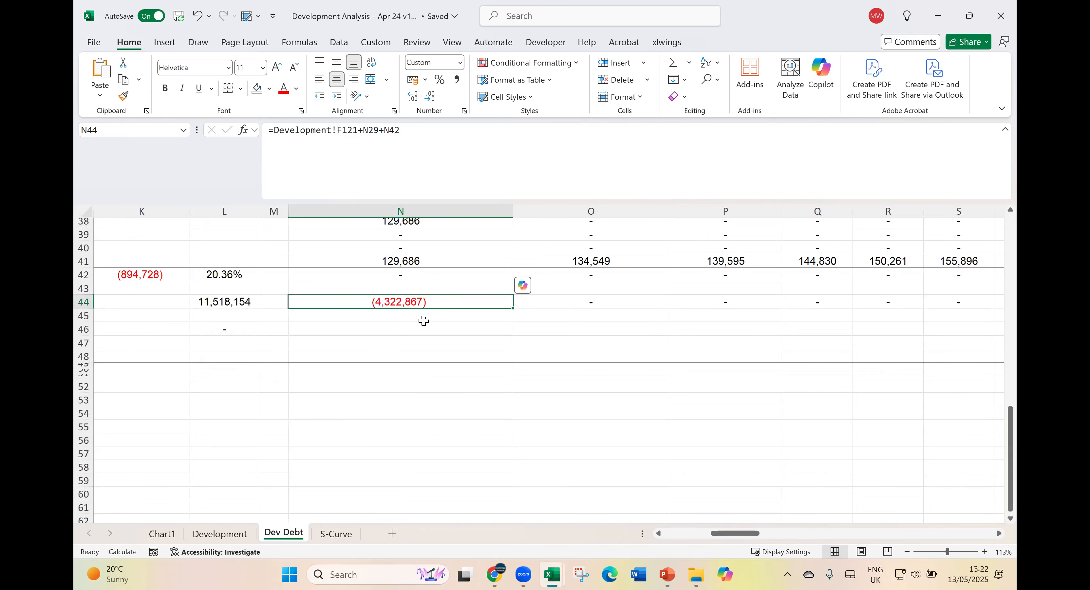
# - Follow the Geared Cash Flow row to the 31-Mar-28 exit period and check that period's Sales Revenue link
pyautogui.moveTo(568, 301); pyautogui.dragTo(827, 301)
pyautogui.click(825, 302)
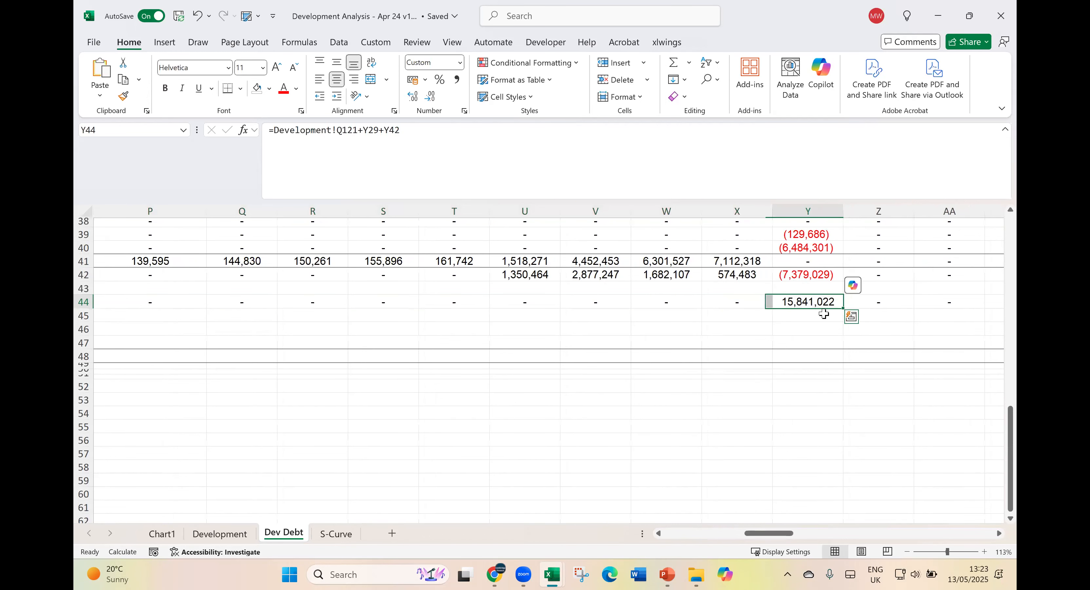
pyautogui.scroll(11, 826, 373)
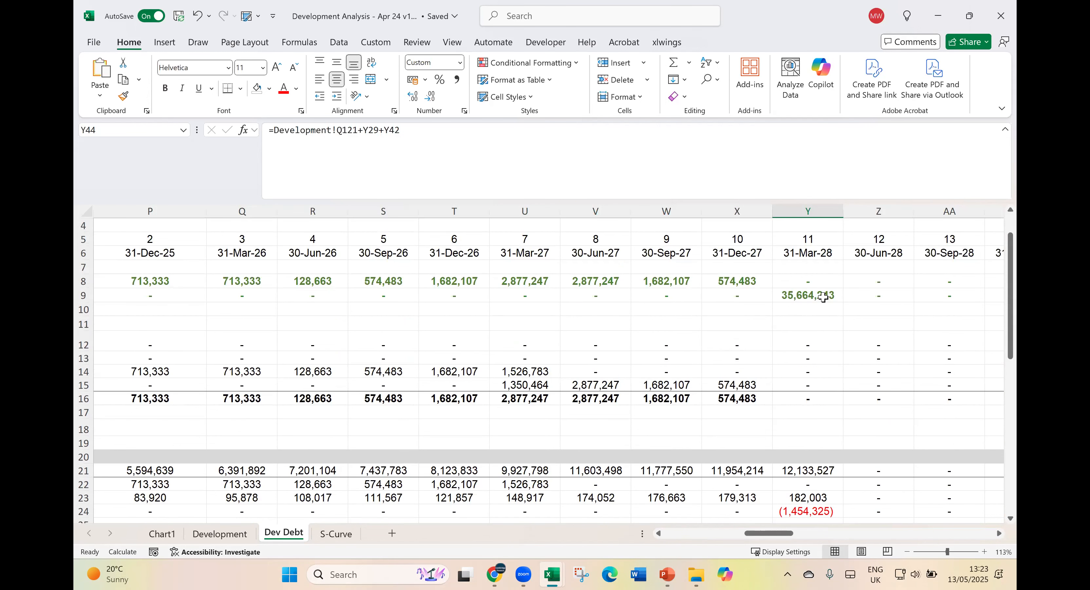
pyautogui.click(824, 297)
pyautogui.scroll(-3, 835, 333)
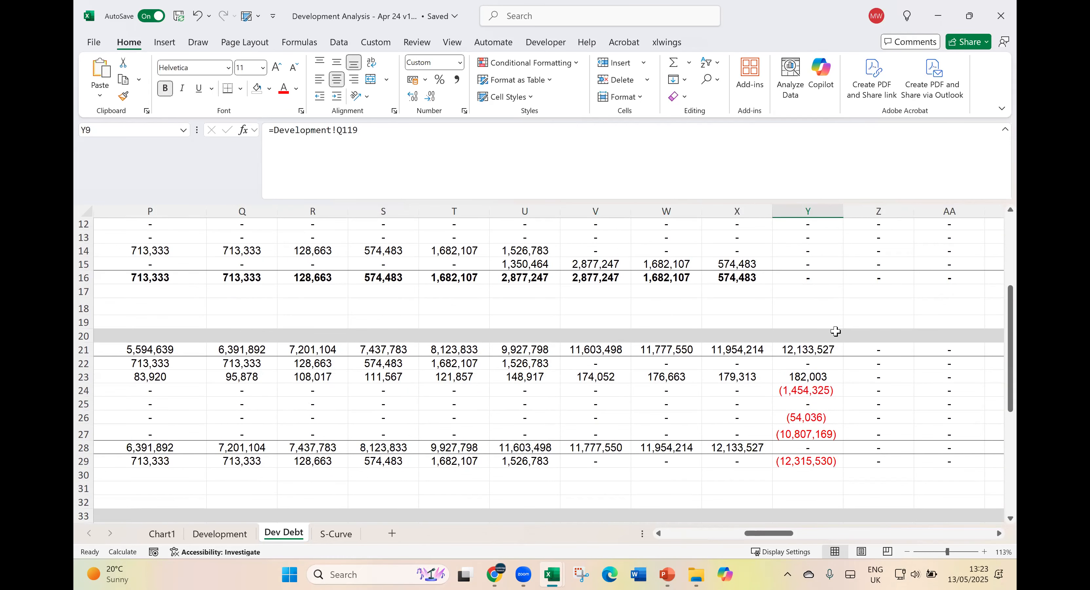
# - Check the exit-period Senior Debt formulas for Debt Cash Flow, Capital Repayment and Interest Paid
pyautogui.click(815, 461)
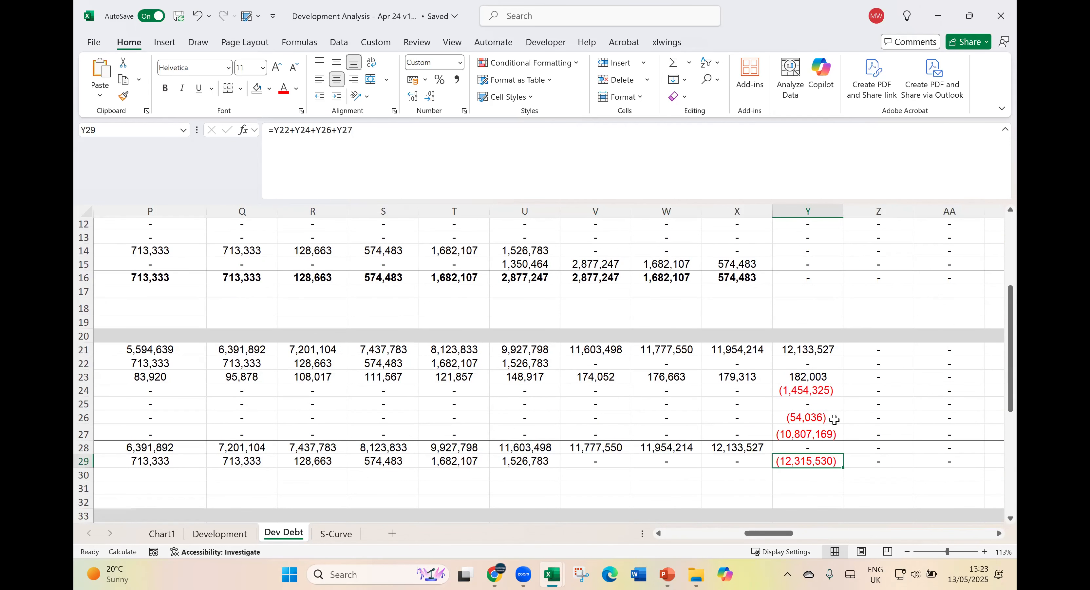
pyautogui.scroll(-2, 831, 434)
pyautogui.click(823, 355)
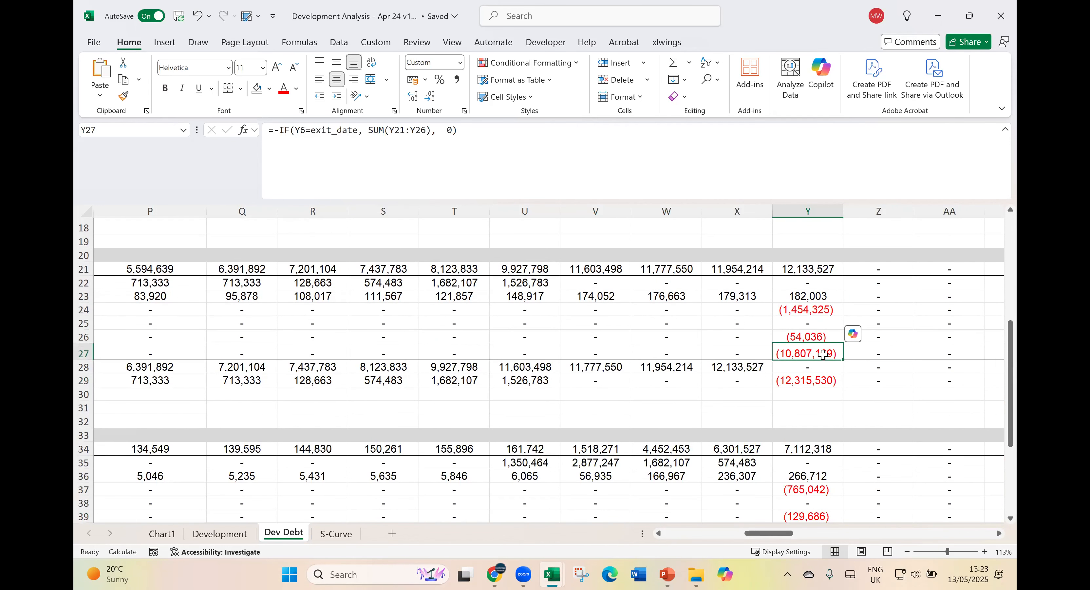
pyautogui.click(812, 309)
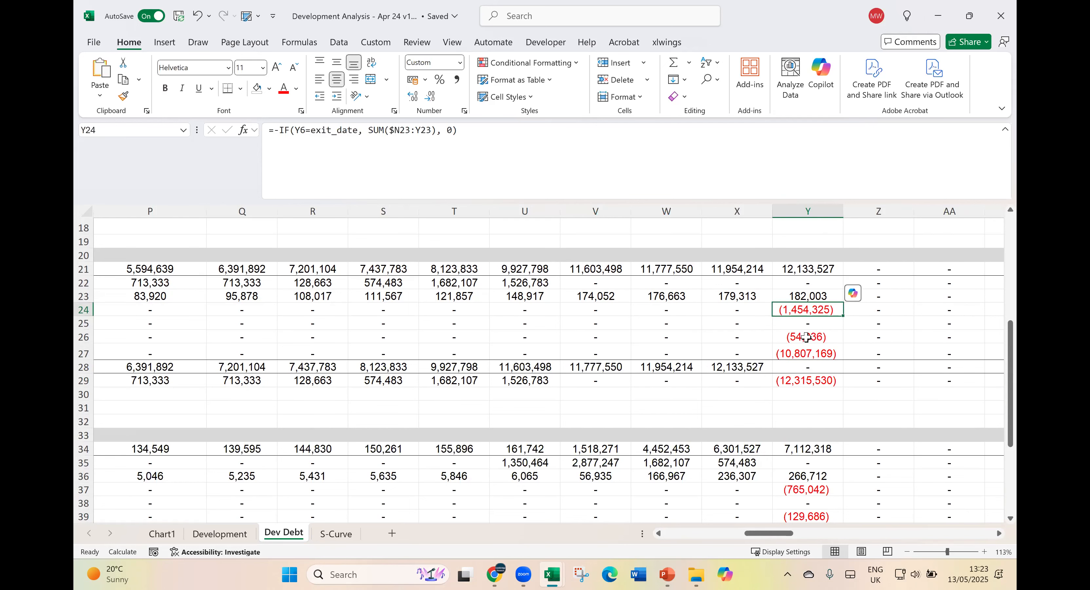
# - Check the exit-period Mezzanine formulas for Mezz Cash Flow and Capital Repayment
pyautogui.scroll(-3, 803, 374)
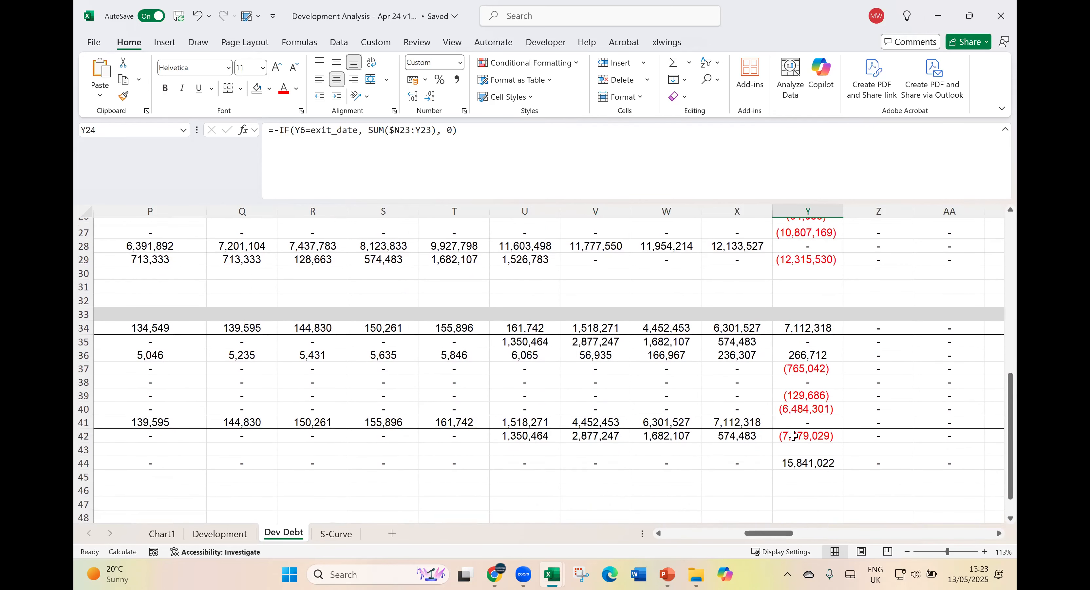
pyautogui.click(799, 439)
pyautogui.click(835, 408)
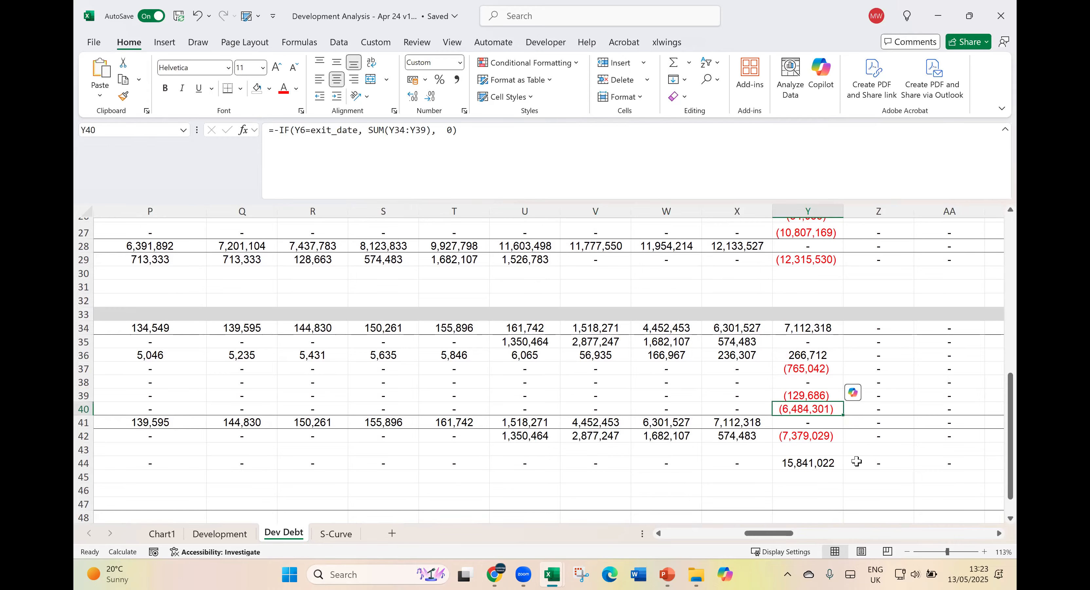
# - Check the exit-period Mezzanine formulas for Interest Paid in Y37 and Fees Paid in Y39
pyautogui.click(809, 369)
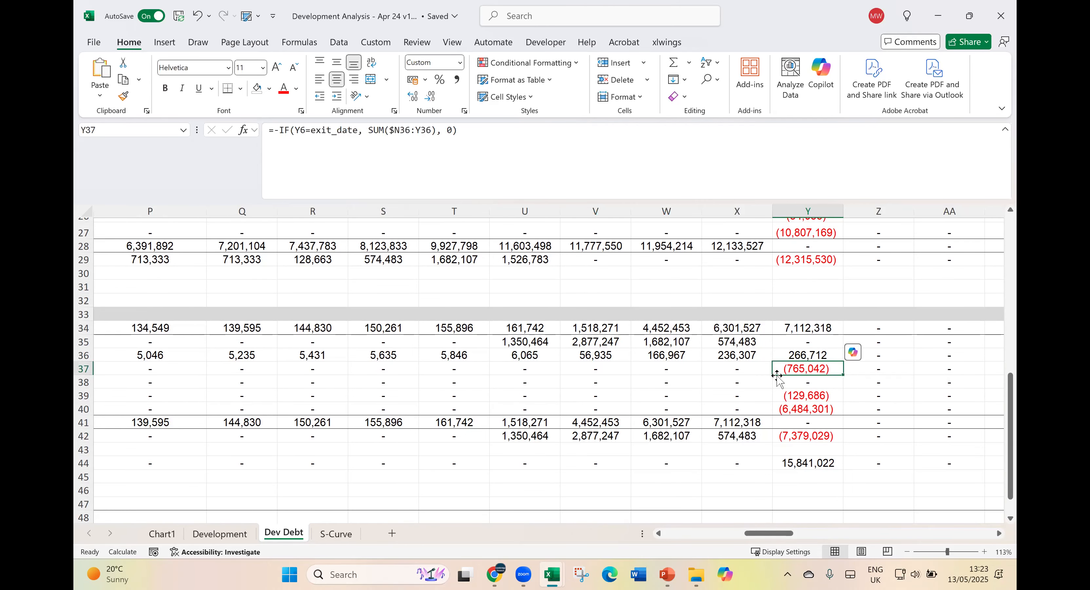
pyautogui.scroll(1, 817, 405)
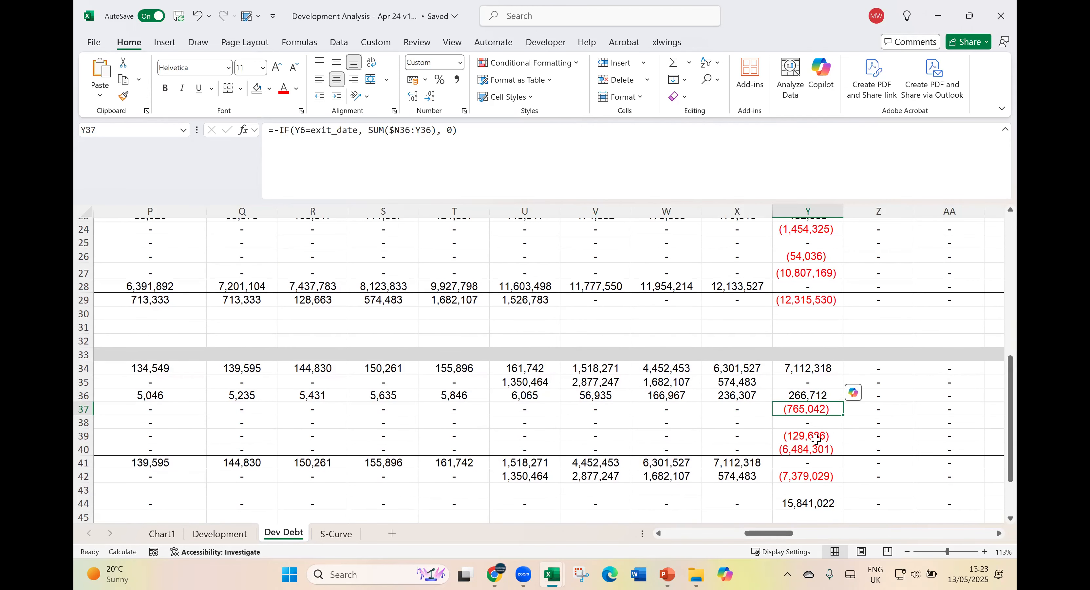
pyautogui.click(810, 436)
pyautogui.scroll(-1, 818, 468)
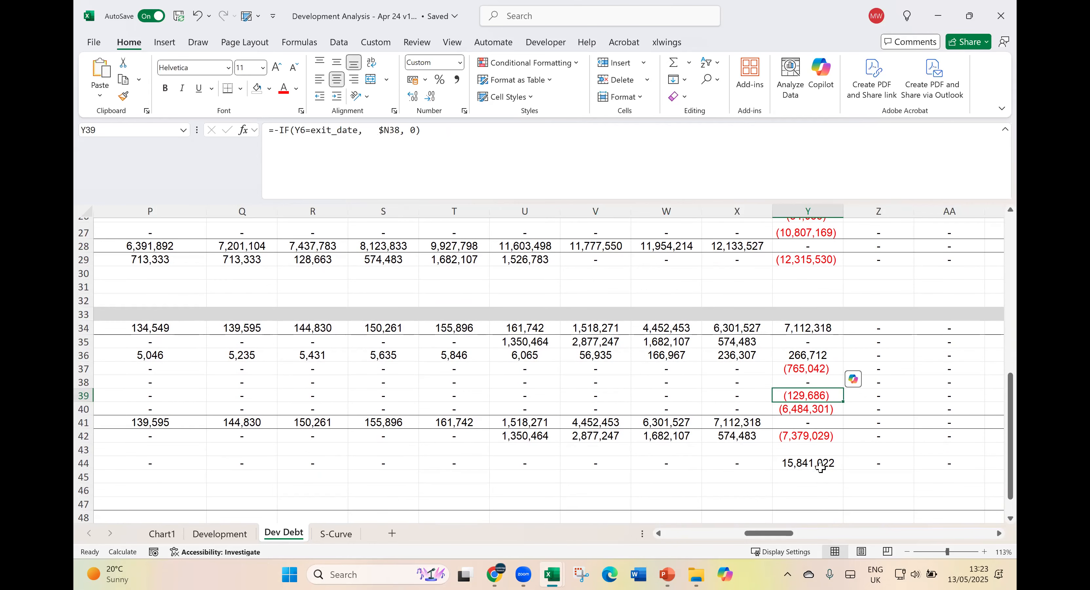
pyautogui.scroll(-1, 820, 467)
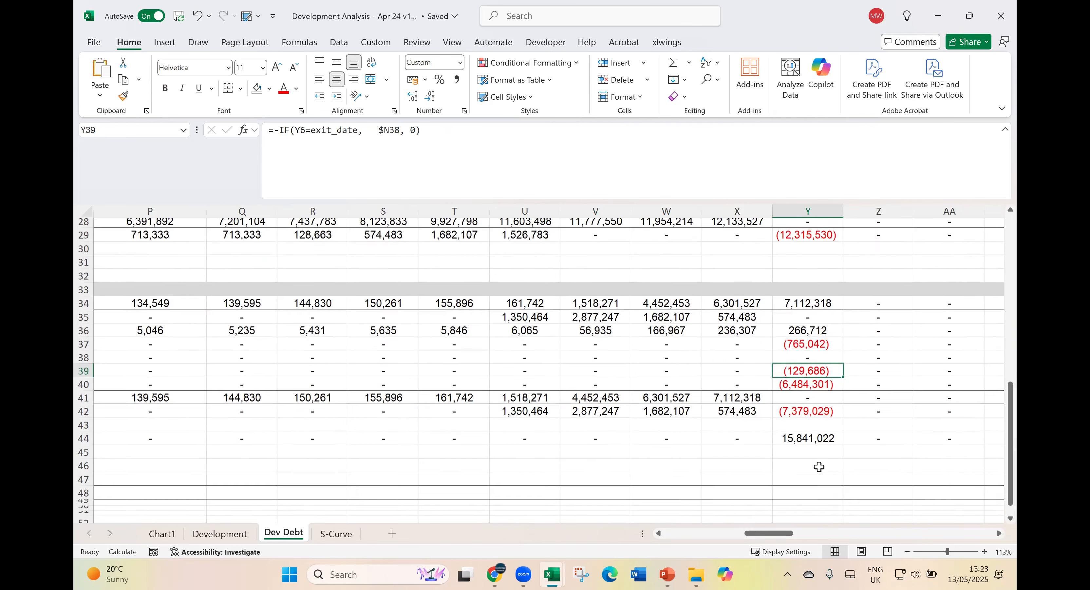
# - Compare the Geared Cash Flow formulas of the exit period in Y44 and the first period in N44
pyautogui.click(816, 422)
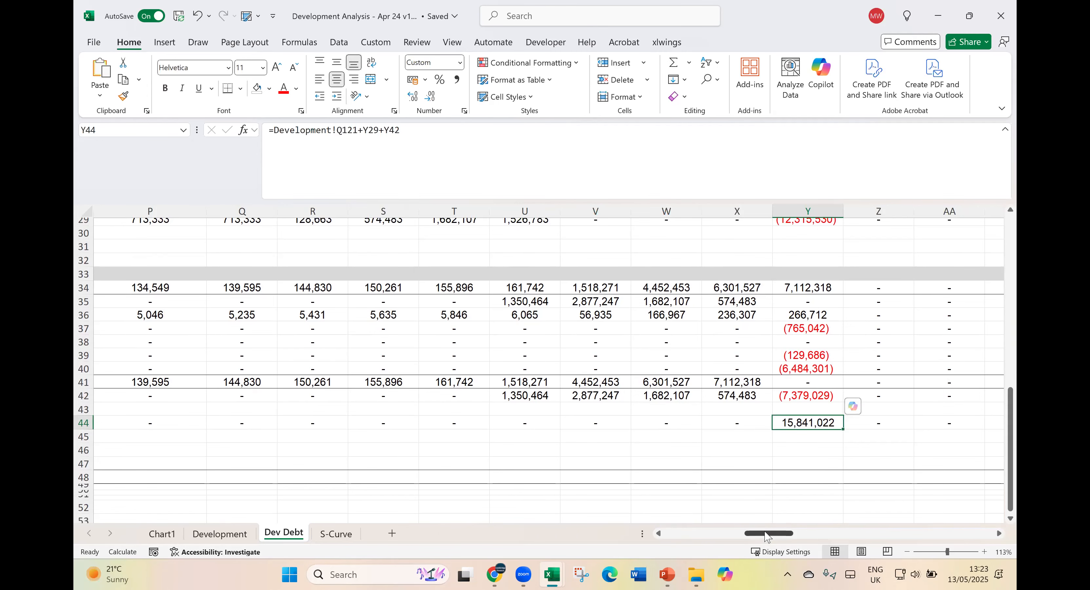
pyautogui.hscroll(-5, 768, 537)
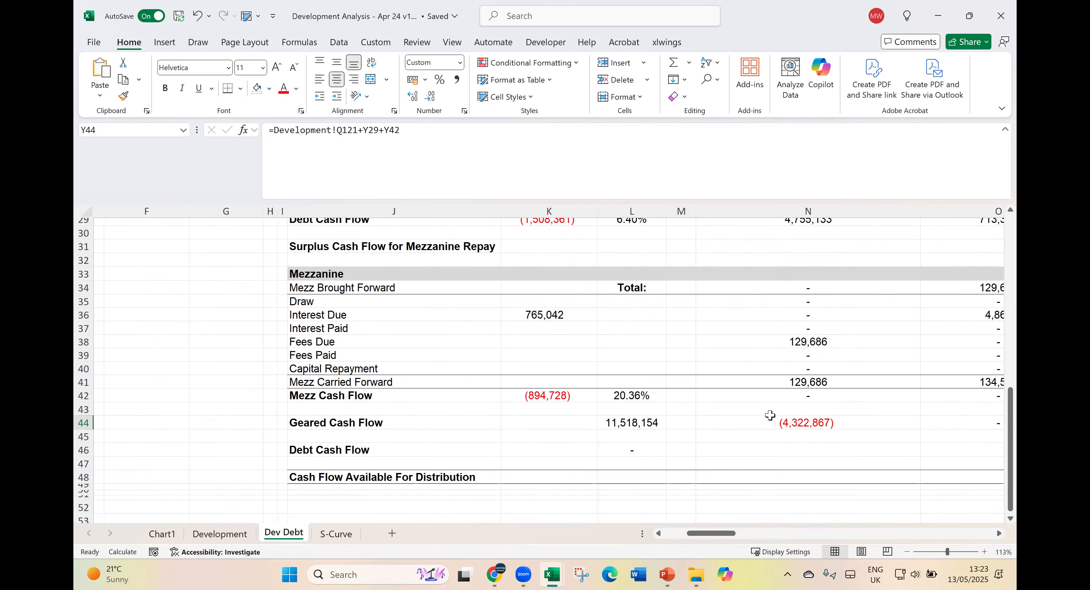
pyautogui.click(770, 416)
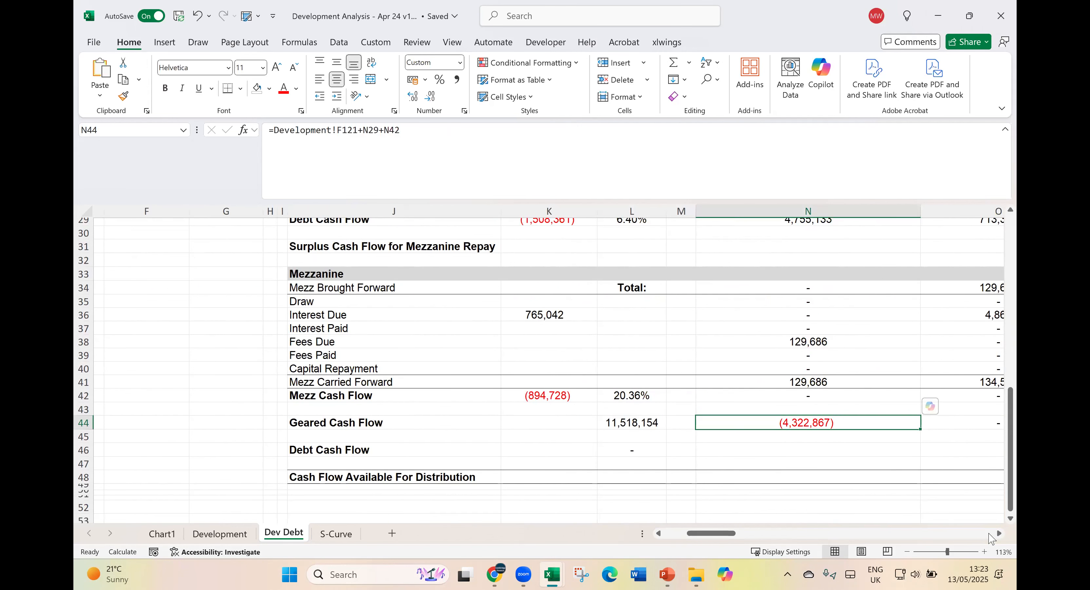
pyautogui.hscroll(5, 991, 538)
pyautogui.click(971, 423)
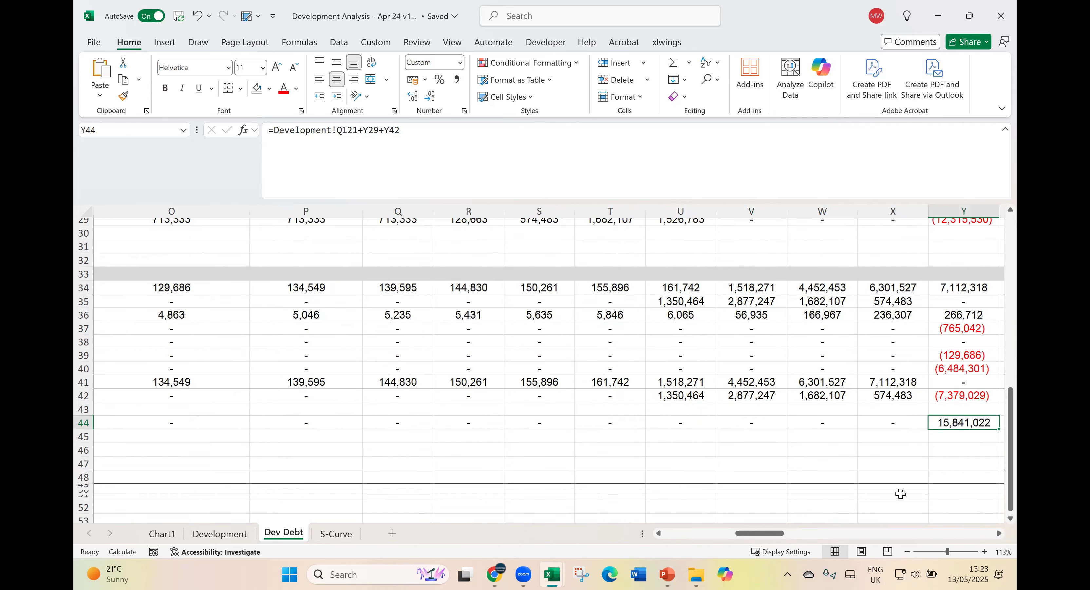
# - Check the Geared (CF) Profit link in O7 of the Development sheet and return to the Dev Debt sheet
pyautogui.click(709, 532)
pyautogui.click(239, 536)
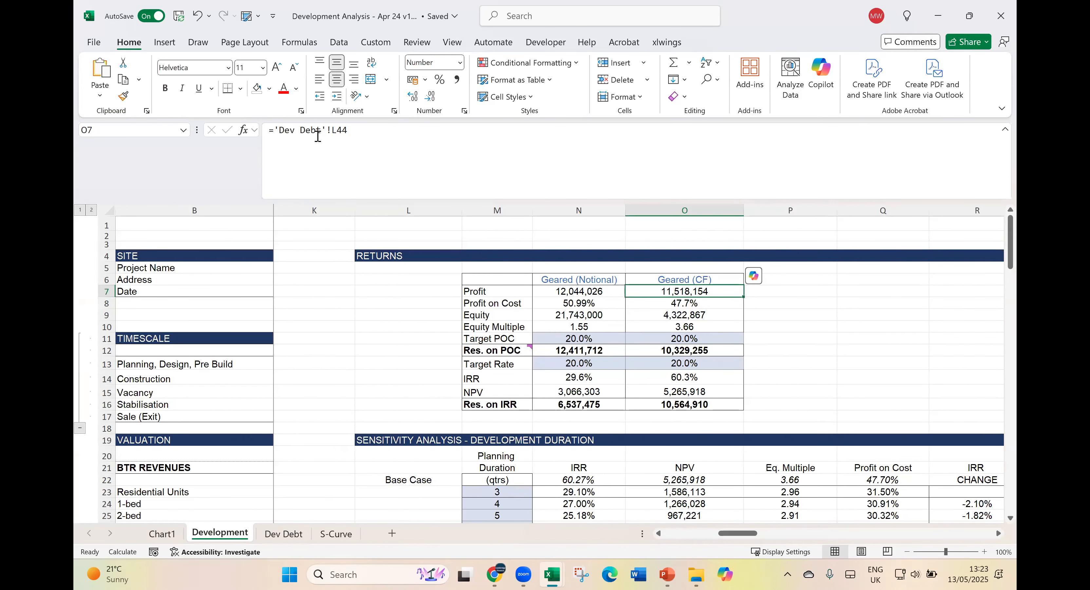
pyautogui.click(302, 534)
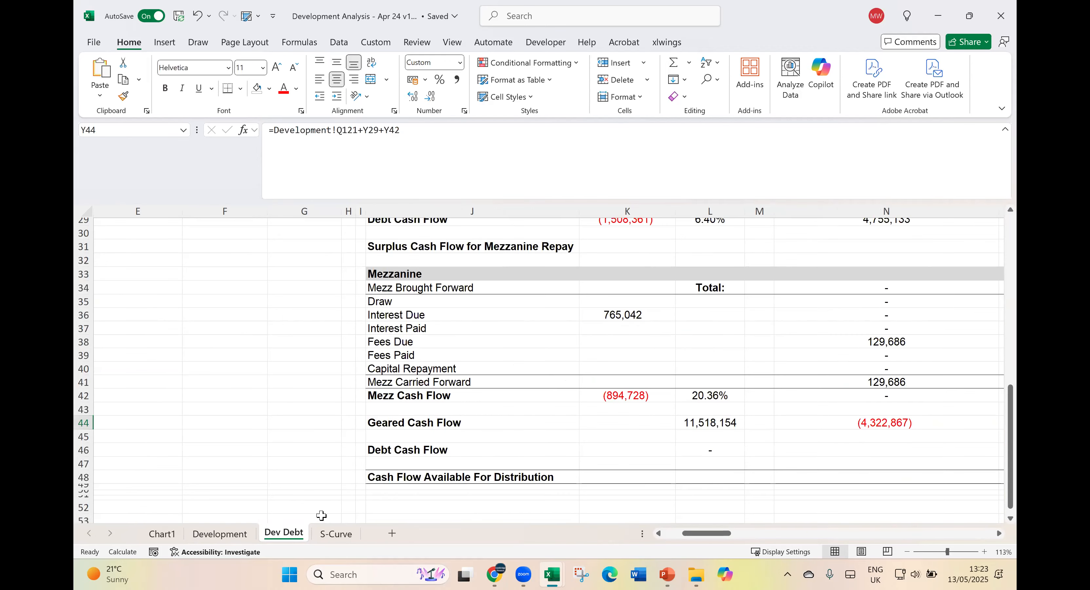
# - Inspect the range summed by the Geared Cash Flow total formula in L44
pyautogui.click(710, 422)
pyautogui.press('F2')
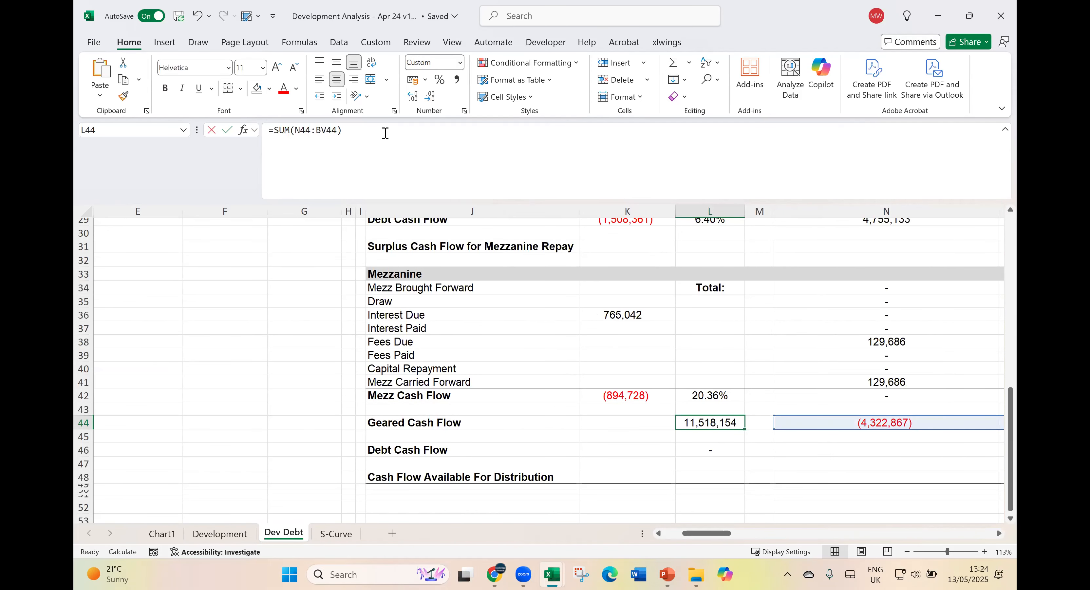
pyautogui.click(999, 534)
pyautogui.click(999, 534)
pyautogui.click(1000, 535)
pyautogui.click(642, 448)
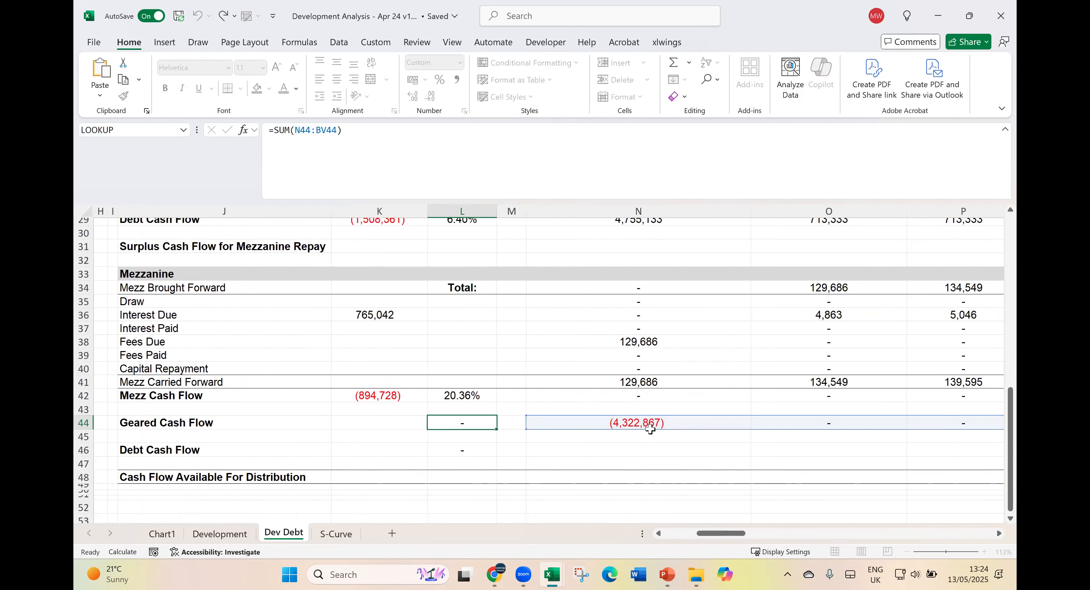
pyautogui.press('Up')
pyautogui.press('Up')
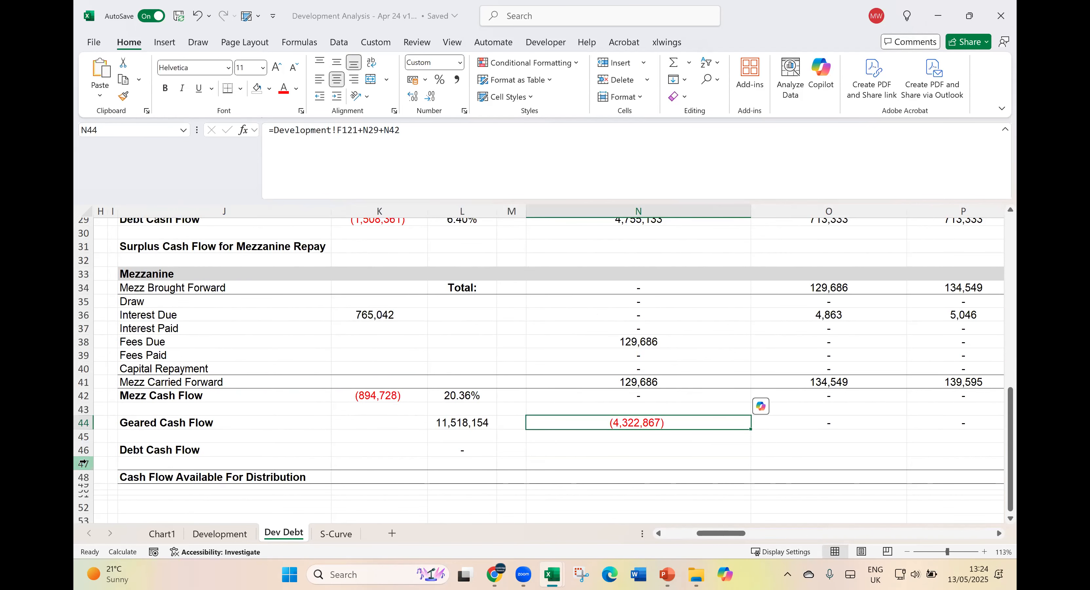
# - Examine the Geared Cash Flow row period by period, from the first period in N44 to the exit period in Y44
pyautogui.press('Right')
pyautogui.press('Left')
pyautogui.press('Right')
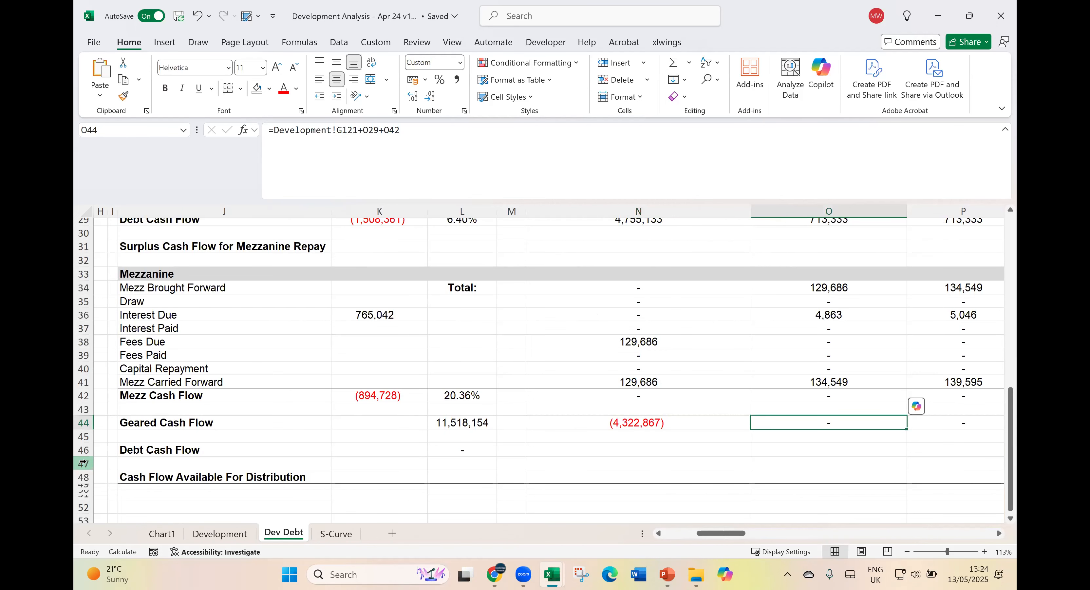
pyautogui.press('Right')
pyautogui.press('Right')
pyautogui.press('Right')
pyautogui.press('Right')
pyautogui.press('Right')
pyautogui.press('Right')
pyautogui.press('Right')
pyautogui.press('Right')
pyautogui.press('Right')
pyautogui.press('Right')
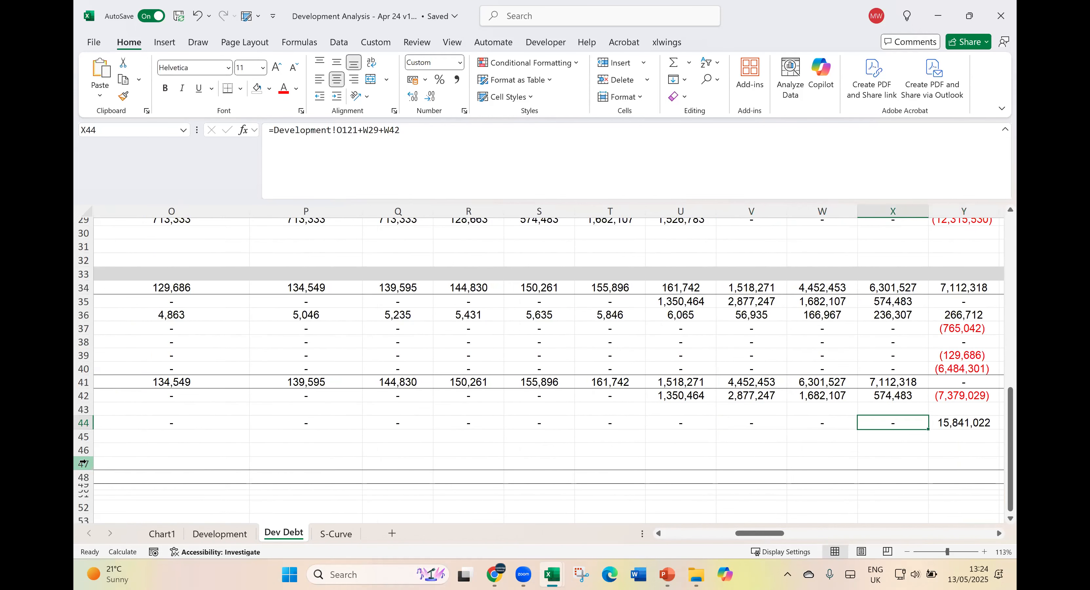
pyautogui.press('Left')
pyautogui.press('Right')
pyautogui.press('Left')
pyautogui.press('Left')
pyautogui.press('Left')
pyautogui.press('Left')
pyautogui.press('Left')
pyautogui.press('Left')
pyautogui.press('Left')
pyautogui.press('Left')
pyautogui.press('Left')
pyautogui.press('Right')
pyautogui.press('Right')
pyautogui.press('Right')
pyautogui.press('Right')
pyautogui.press('Right')
pyautogui.press('Right')
pyautogui.press('Right')
pyautogui.press('Right')
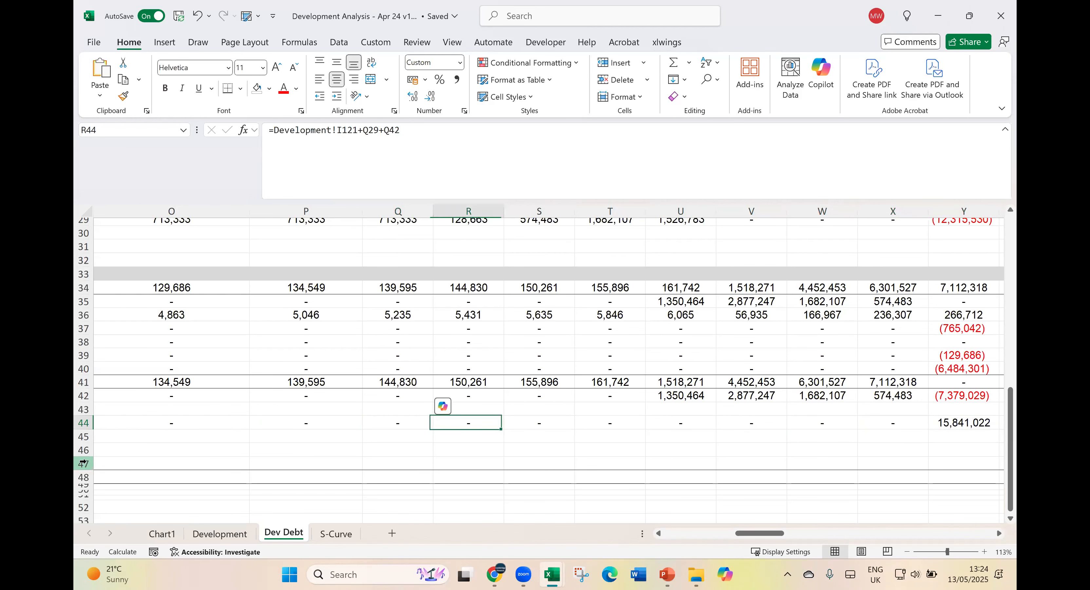
pyautogui.press('Right')
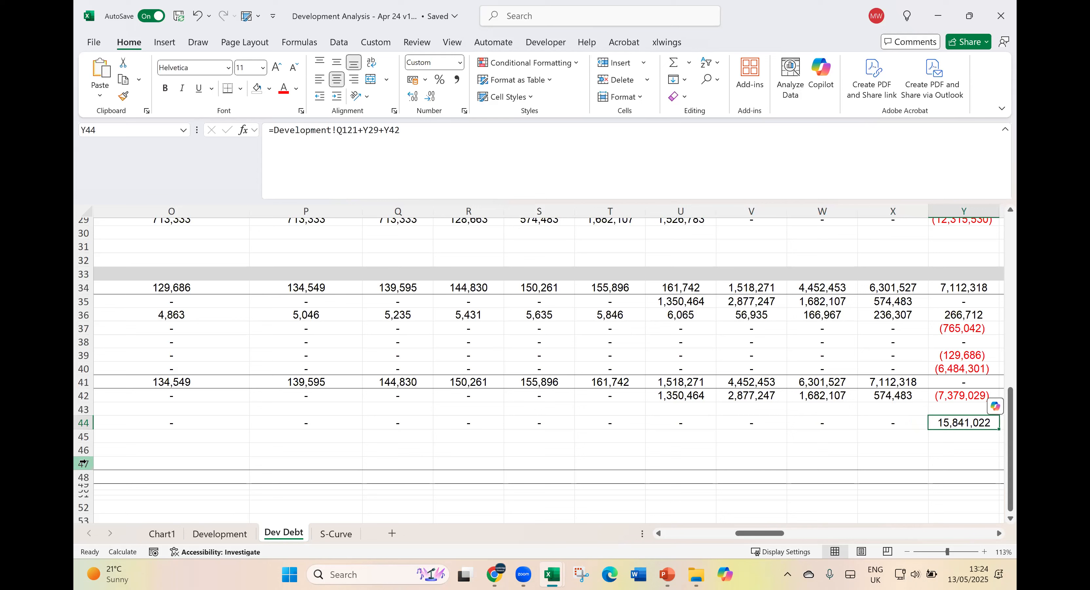
# - Go back along the Geared Cash Flow row from the exit period to its total in L44
pyautogui.press('Left')
pyautogui.press('Right')
pyautogui.press('Left')
pyautogui.press('Left')
pyautogui.press('Left')
pyautogui.press('Left')
pyautogui.press('Left')
pyautogui.press('Left')
pyautogui.press('Left')
pyautogui.press('Left')
pyautogui.press('Left')
pyautogui.press('Left')
pyautogui.press('Left')
pyautogui.press('Left')
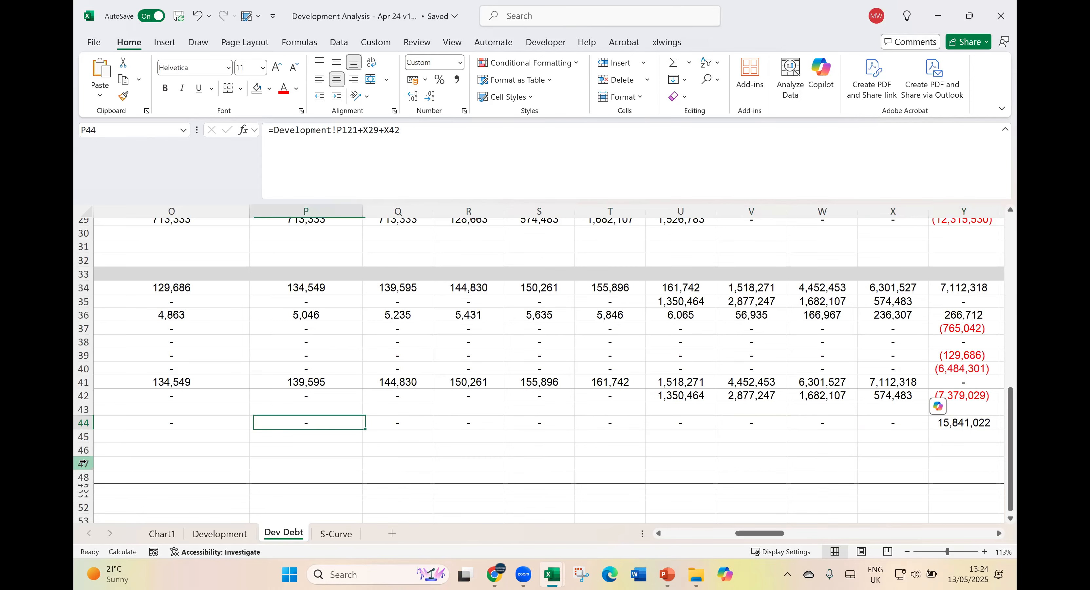
pyautogui.press('Left')
pyautogui.press('Right')
pyautogui.press('Left')
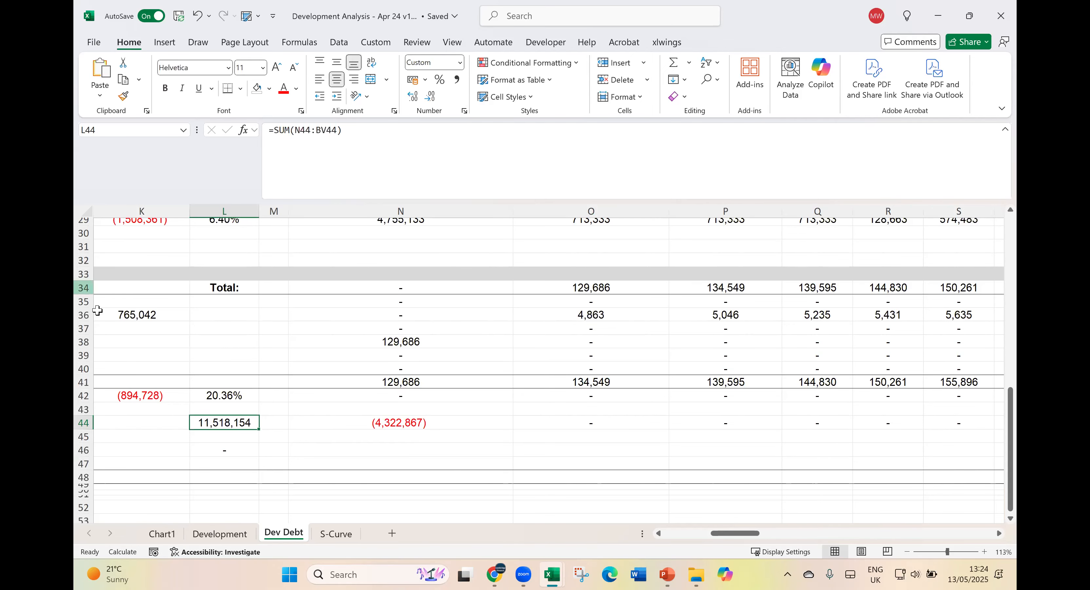
# - Return to the Returns table on the Development sheet and check the Geared (CF) Profit on Cost formula in O8
pyautogui.click(220, 533)
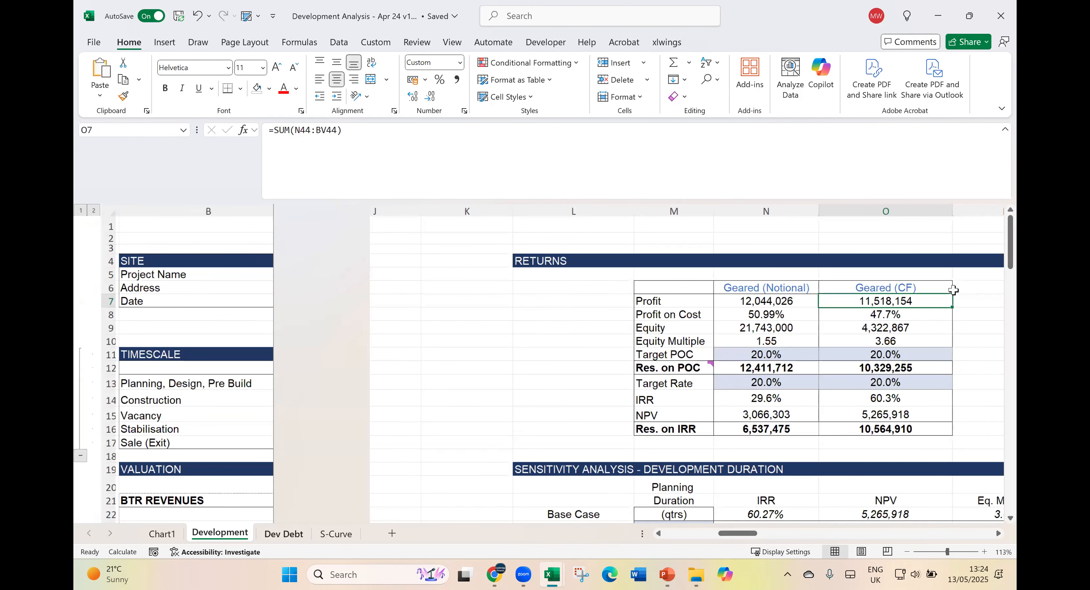
pyautogui.click(927, 322)
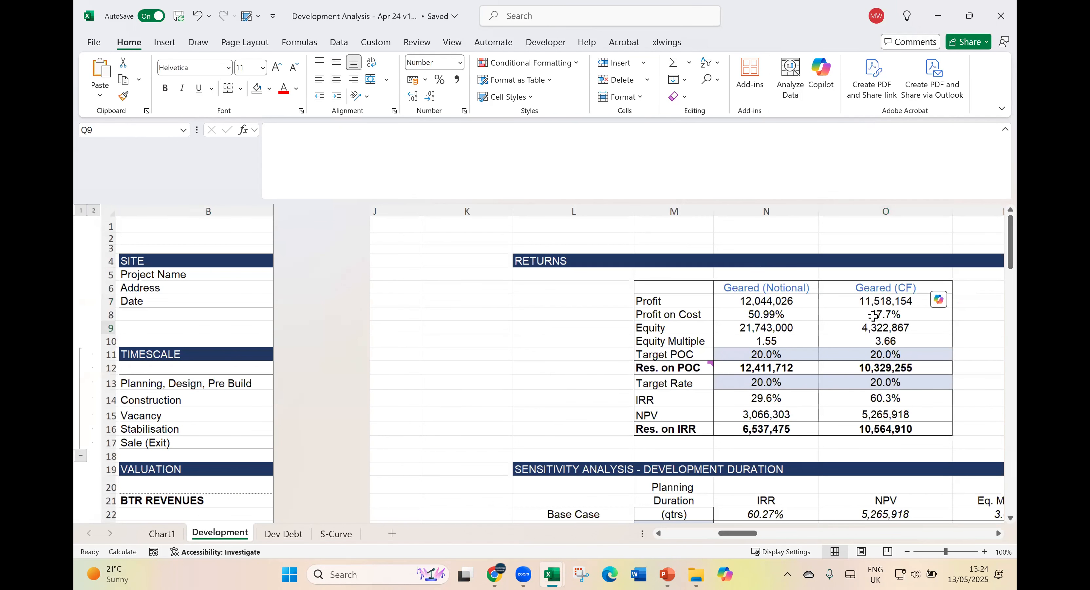
pyautogui.click(867, 244)
pyautogui.click(886, 316)
pyautogui.click(998, 533)
pyautogui.click(622, 303)
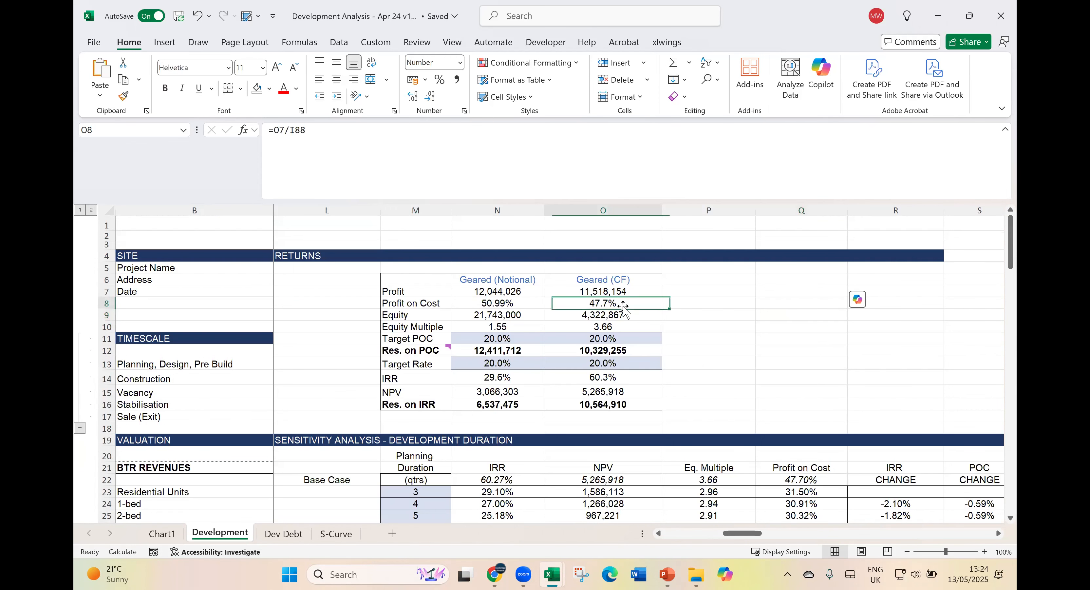
# - Check the Geared (CF) cells in the Returns table one by one, from Equity in O9 to the IRR formula in O14
pyautogui.press('Down')
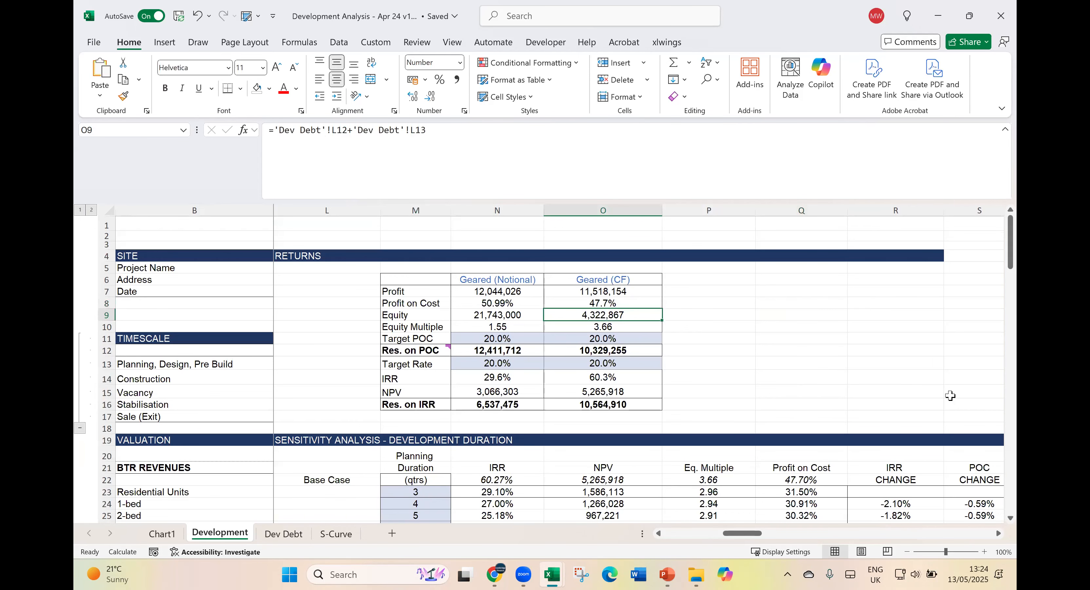
pyautogui.press('Down')
pyautogui.press('Down')
pyautogui.press('Down')
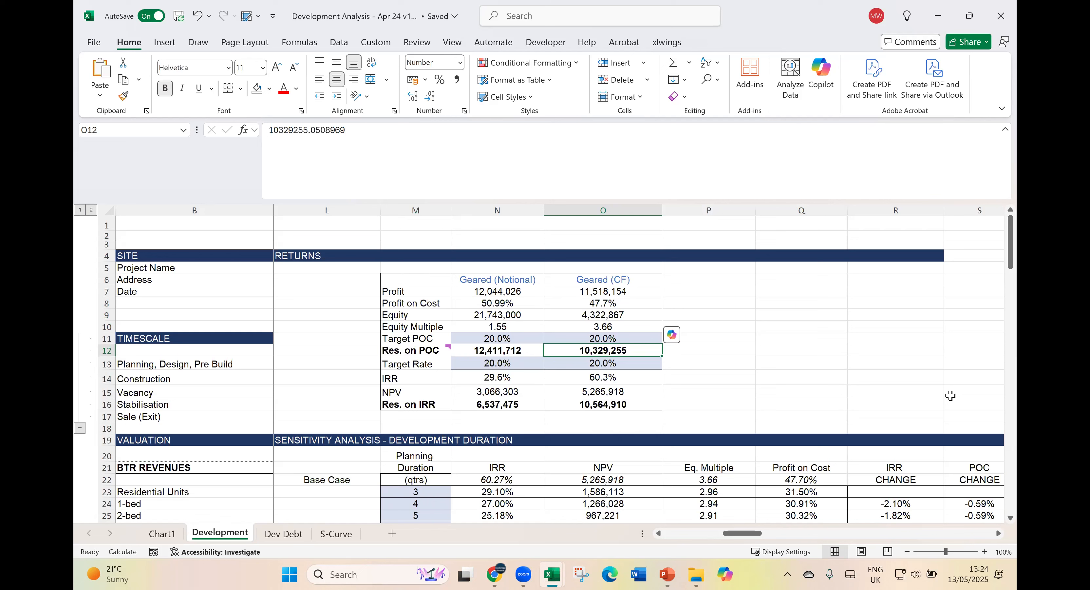
pyautogui.press('Down')
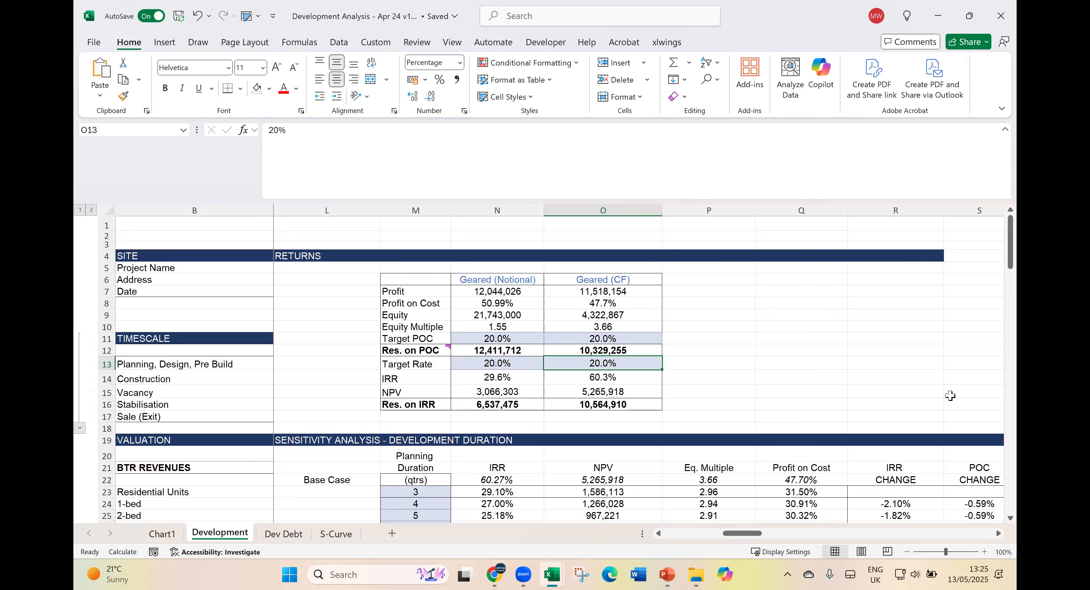
pyautogui.press('Down')
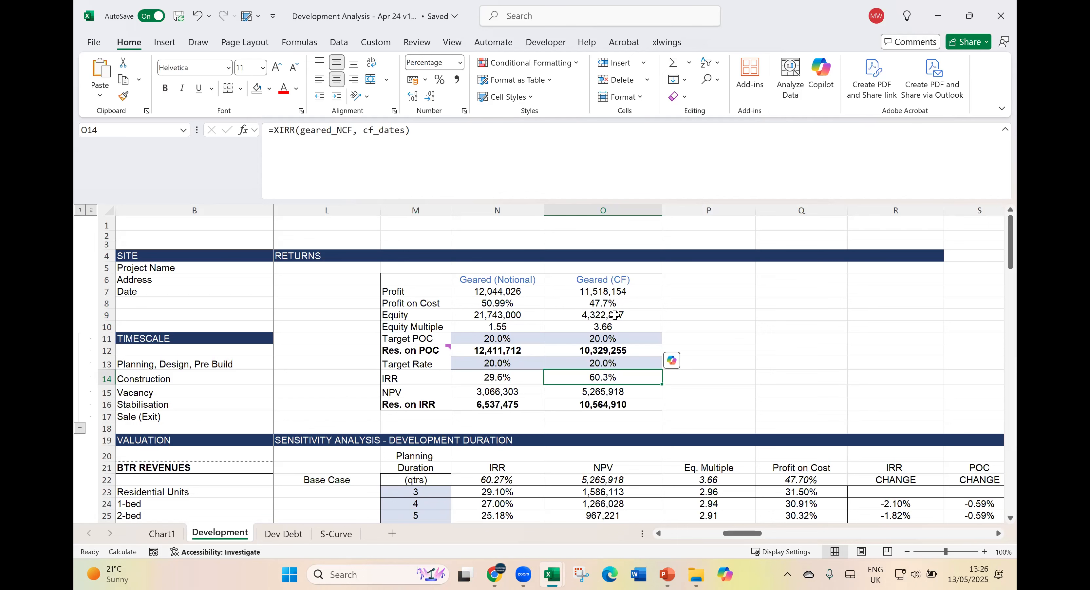
# - Recheck the Geared (CF) Profit on Cost formula in O8 and the Equity formula in O9
pyautogui.click(609, 304)
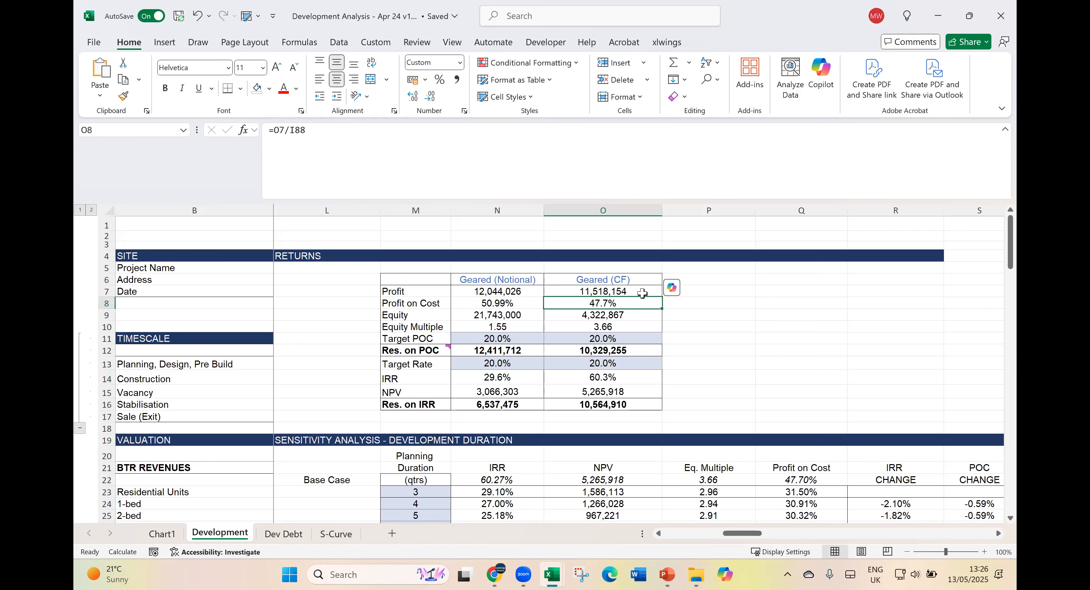
pyautogui.click(618, 320)
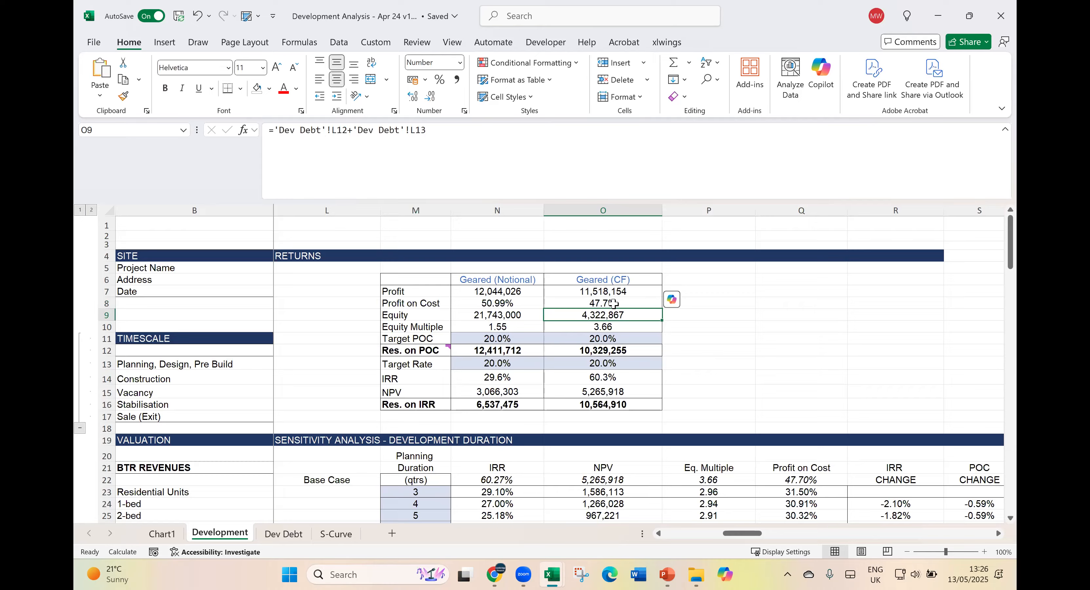
# - Set up a Goal Seek on the Geared (CF) Profit on Cost in O8 with a target value of 20%
pyautogui.click(629, 301)
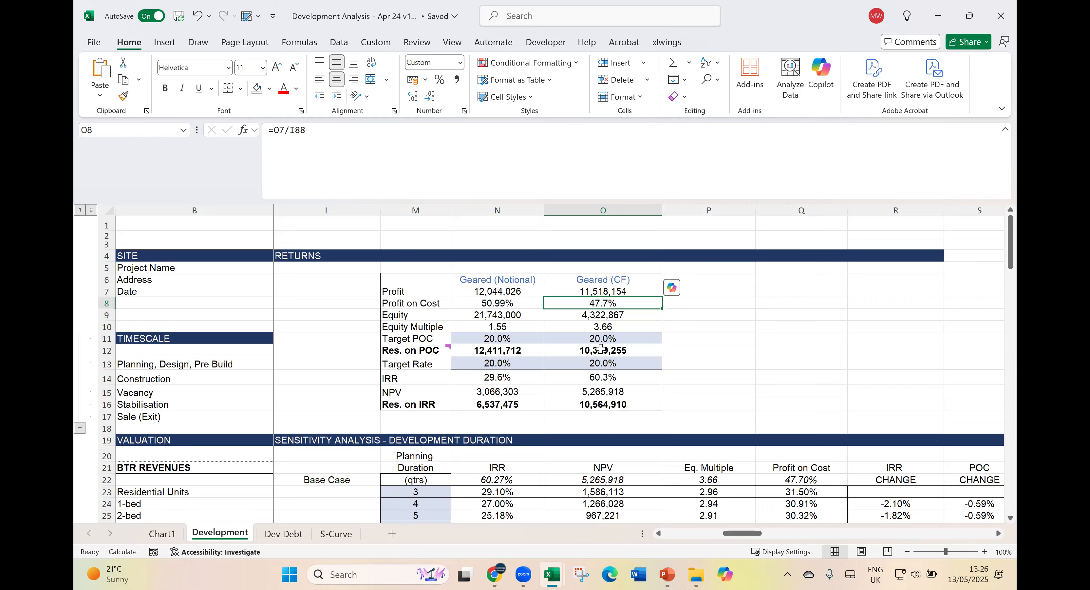
pyautogui.click(339, 42)
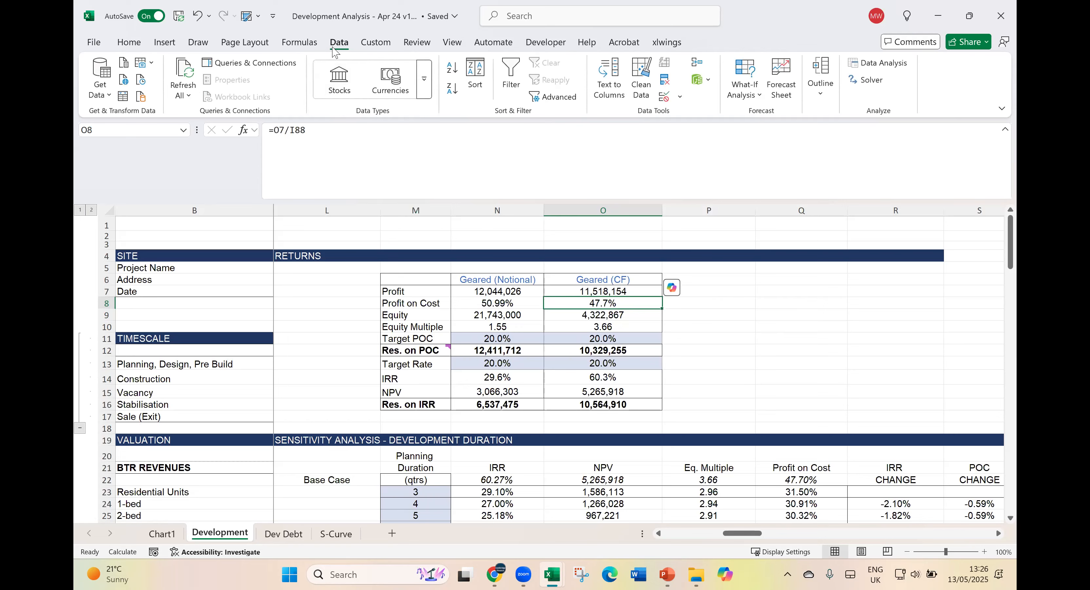
pyautogui.click(754, 87)
pyautogui.click(748, 139)
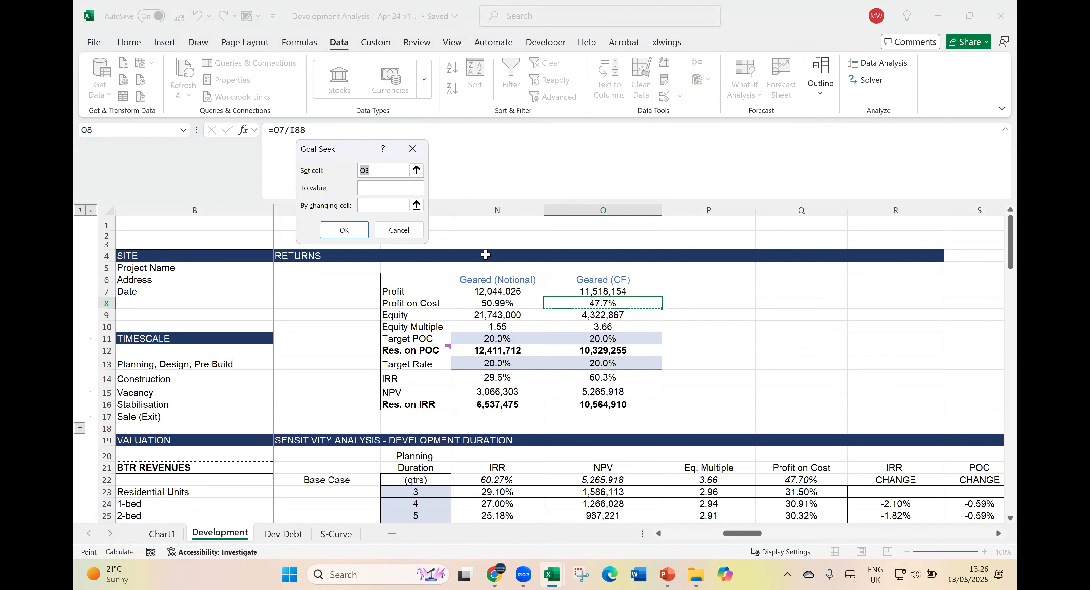
pyautogui.click(396, 189)
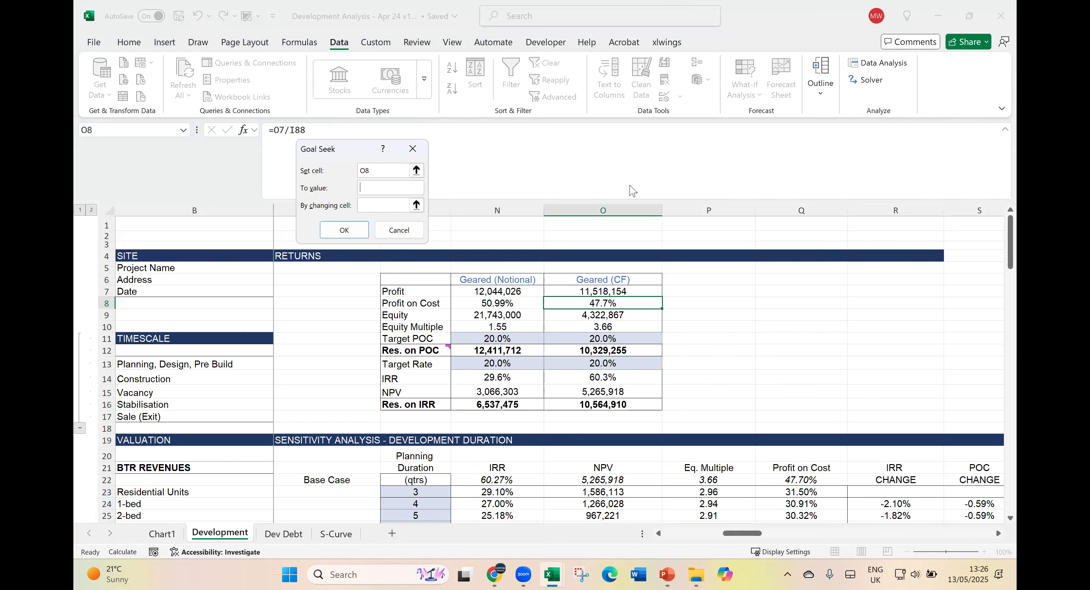
pyautogui.write('20%')
# - Make the Land Value in H44 the Goal Seek's changing cell, then run it and keep the solution
pyautogui.click(372, 206)
pyautogui.scroll(-4, 418, 464)
pyautogui.hscroll(-3, 658, 498)
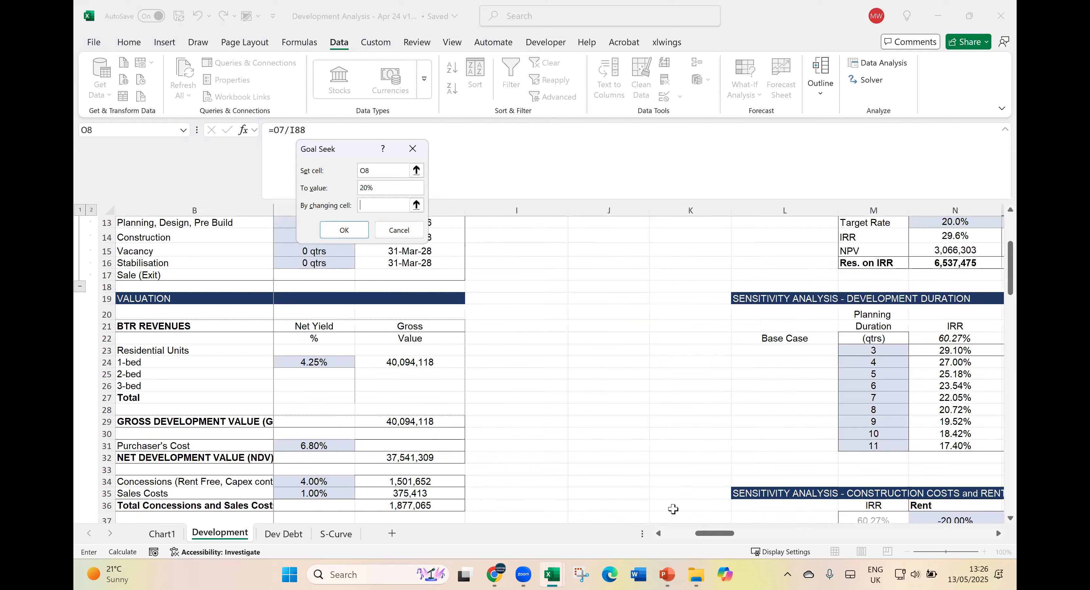
pyautogui.scroll(-6, 454, 410)
pyautogui.click(427, 400)
pyautogui.click(344, 230)
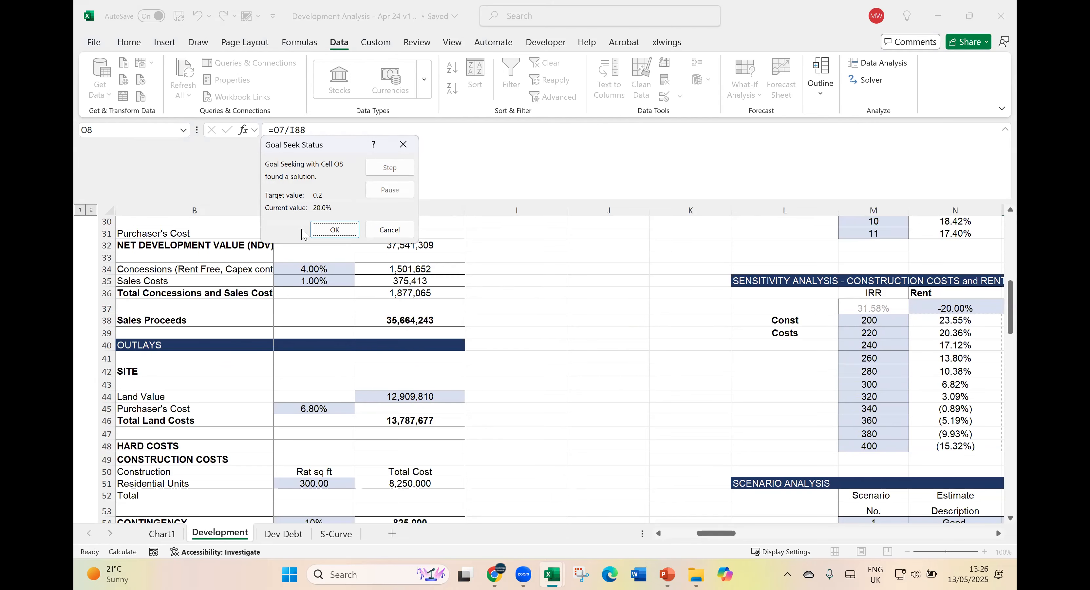
pyautogui.click(334, 230)
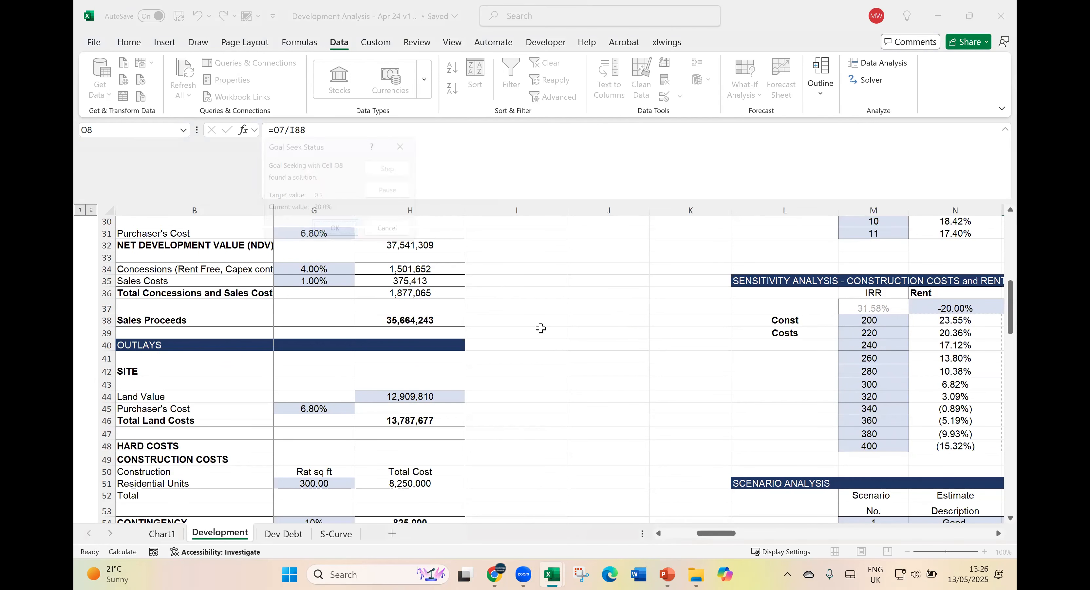
# - Check the solved Land Value in H44 and the Geared (CF) Profit on Cost in O8
pyautogui.click(442, 397)
pyautogui.scroll(6, 796, 387)
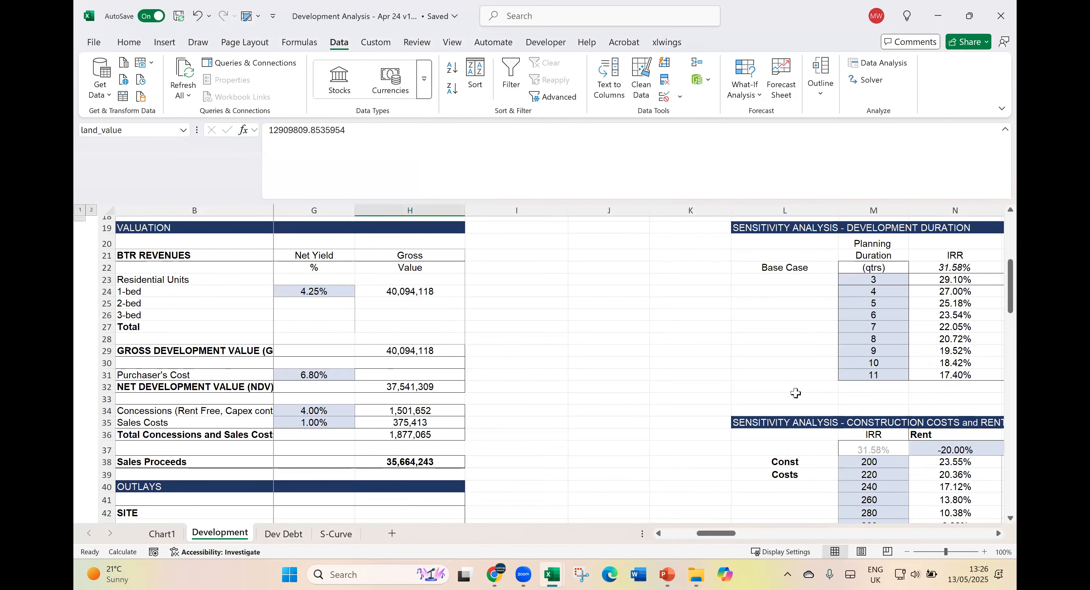
pyautogui.click(998, 534)
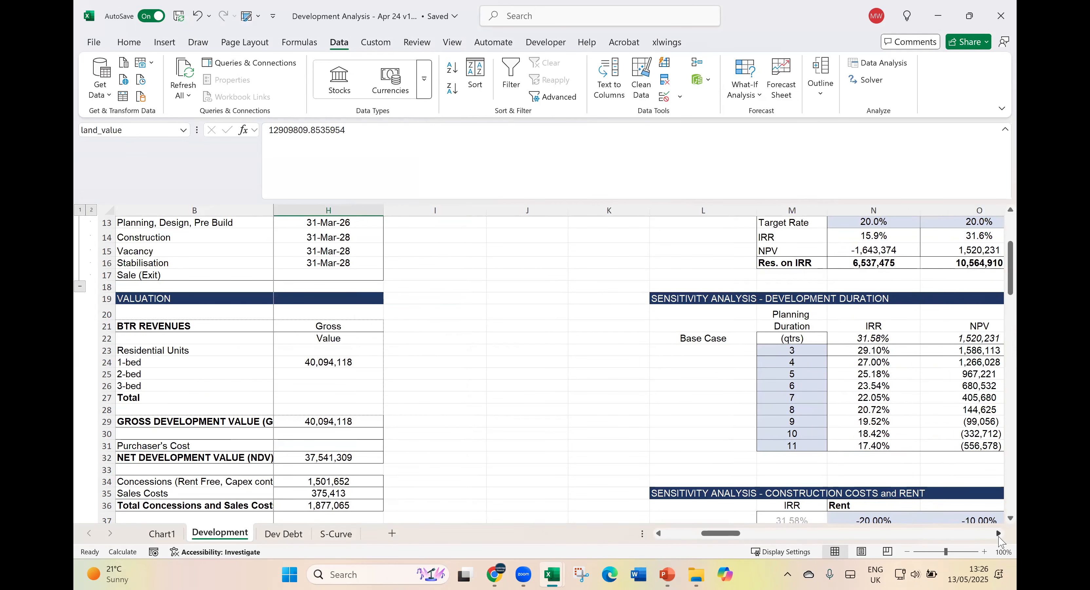
pyautogui.click(998, 535)
pyautogui.scroll(4, 938, 470)
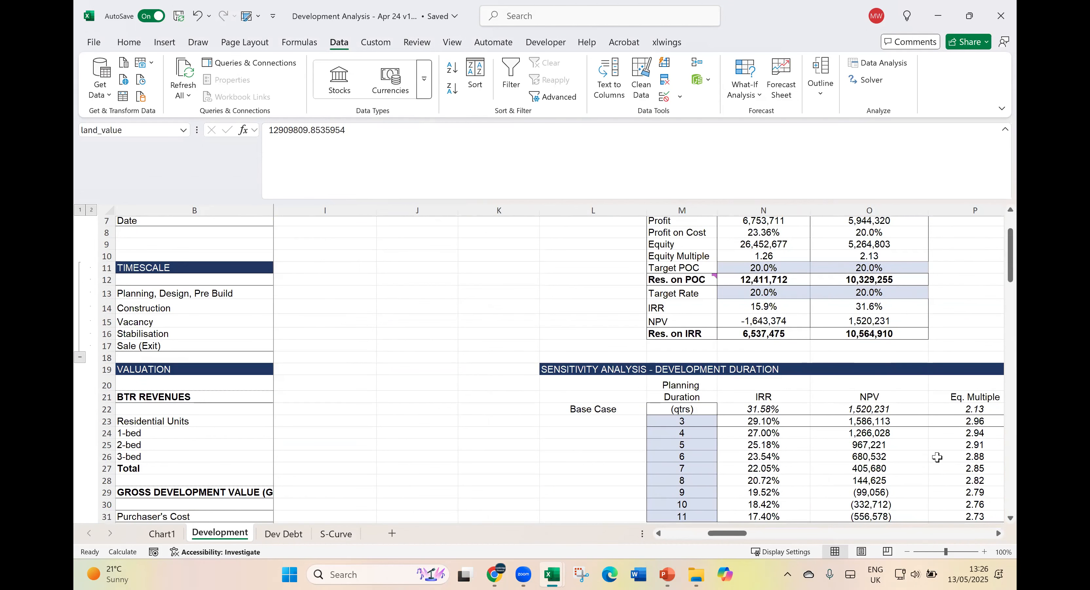
pyautogui.click(892, 301)
# - Copy the Land Value from H44 into the Geared (CF) Res. on POC cell O12
pyautogui.scroll(-4, 939, 287)
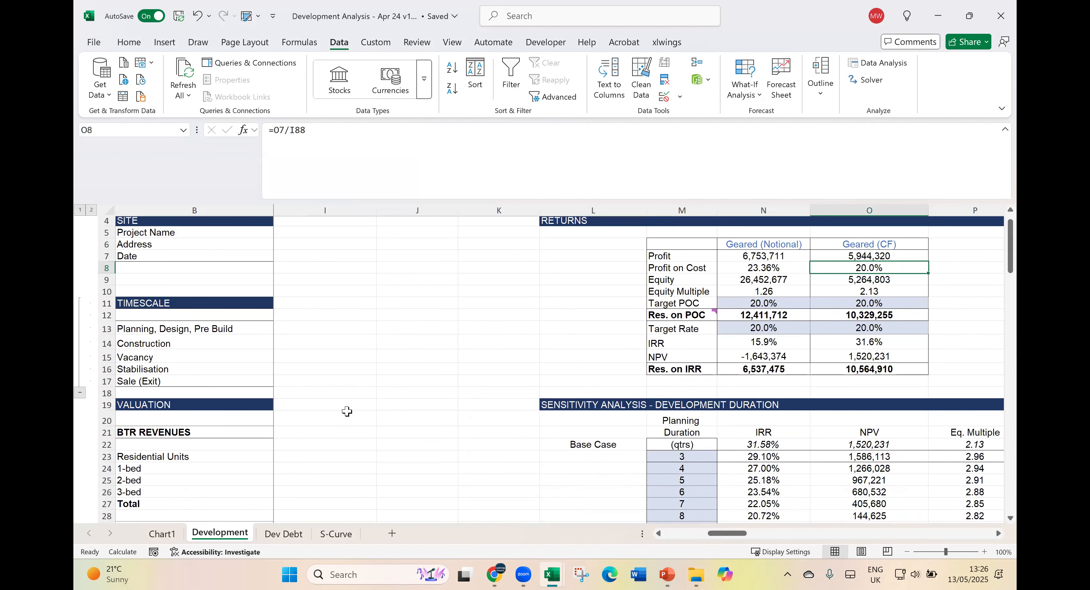
pyautogui.scroll(-15, 348, 409)
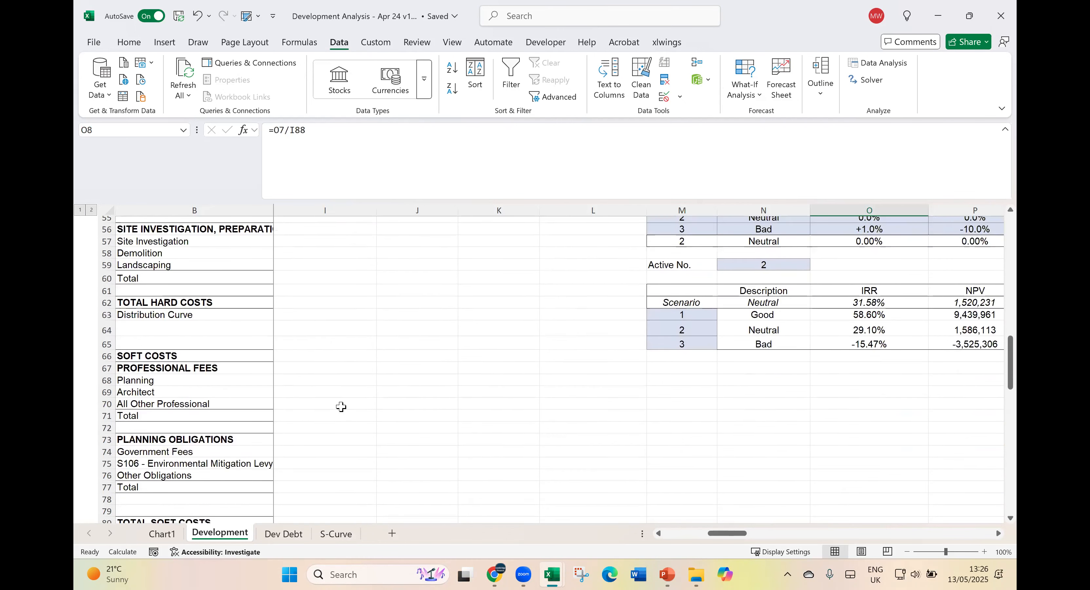
pyautogui.scroll(6, 345, 378)
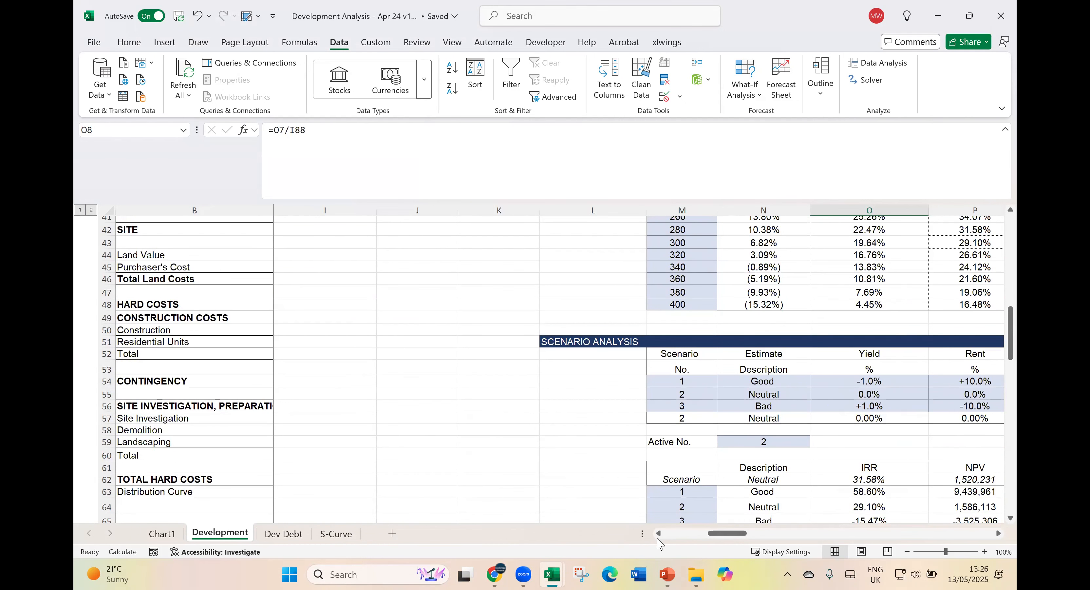
pyautogui.click(666, 534)
pyautogui.scroll(2, 854, 414)
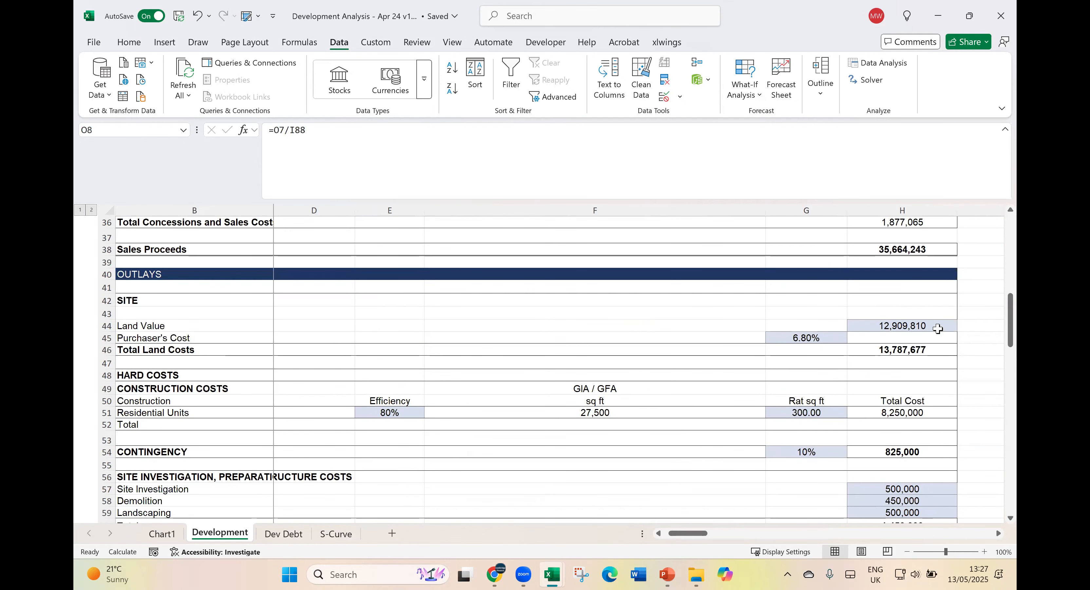
pyautogui.click(935, 326)
pyautogui.hotkey('ctrl', 'c')
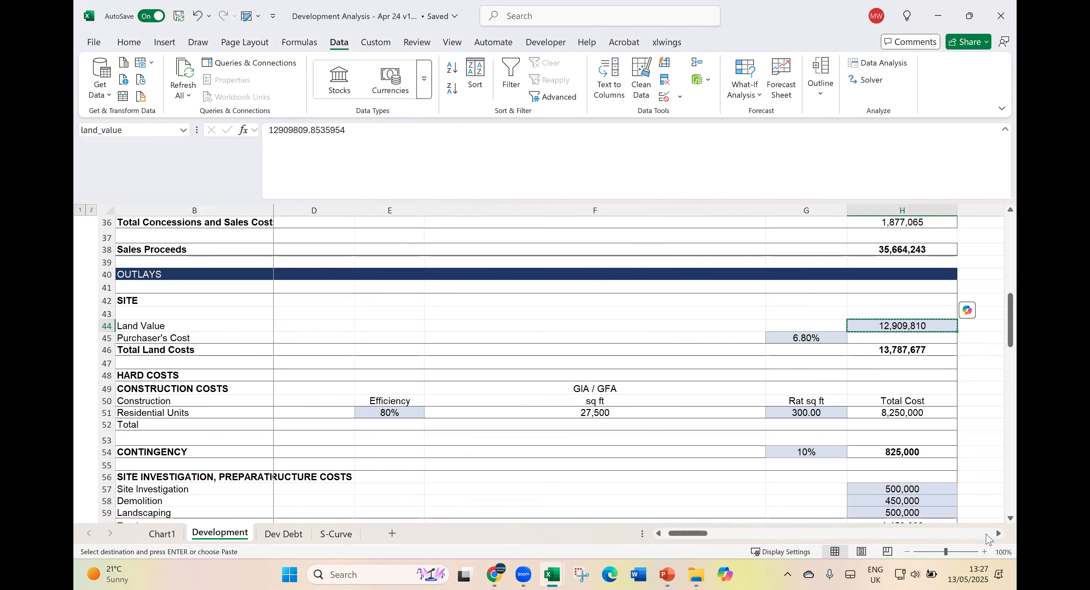
pyautogui.click(986, 534)
pyautogui.scroll(10, 957, 514)
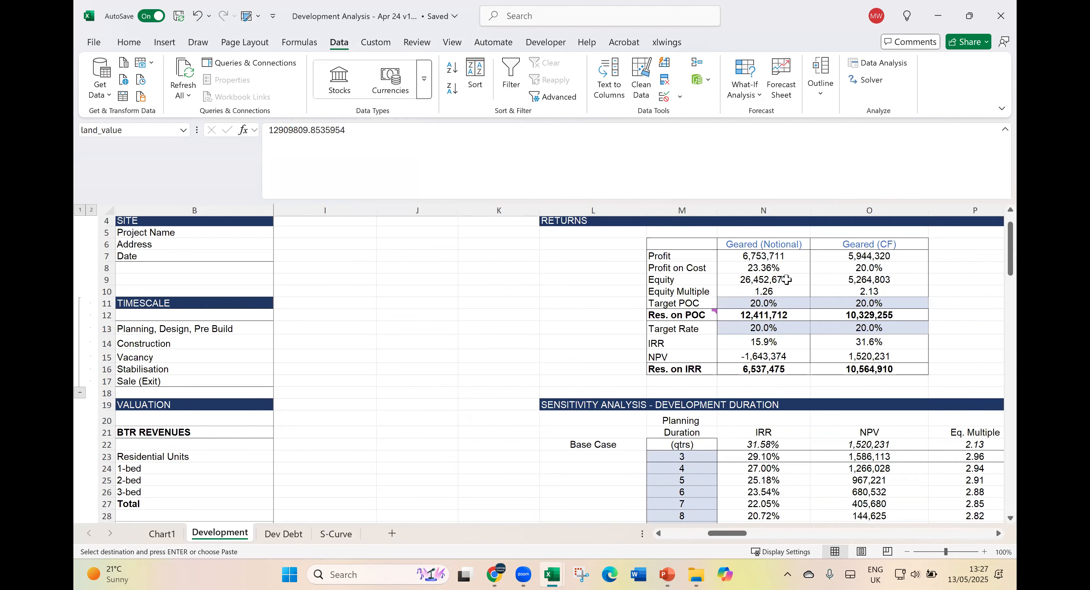
pyautogui.click(838, 316)
pyautogui.hotkey('ctrl', 'v')
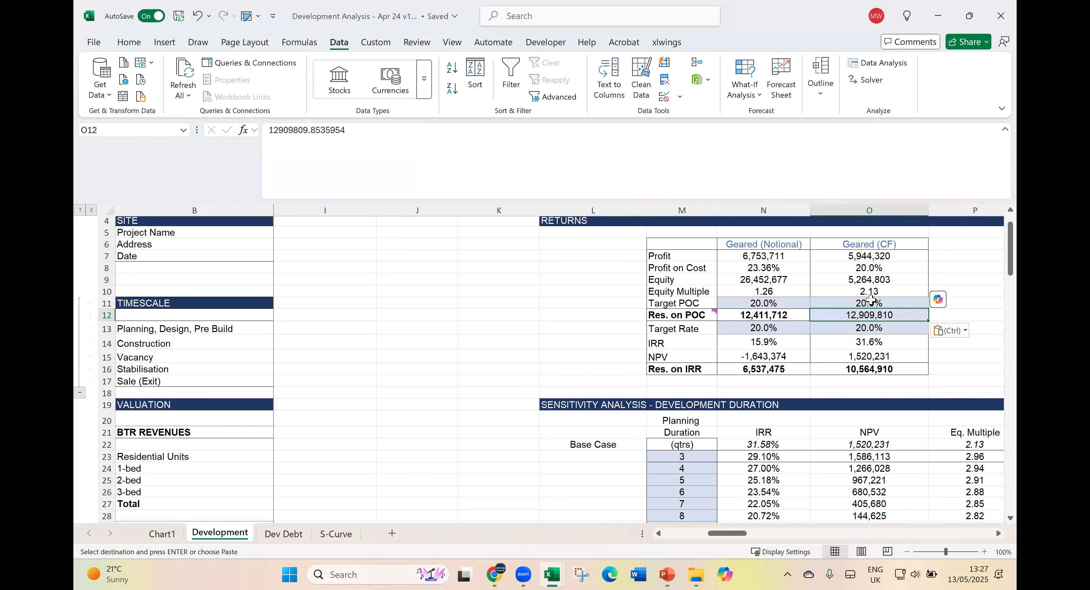
pyautogui.click(878, 329)
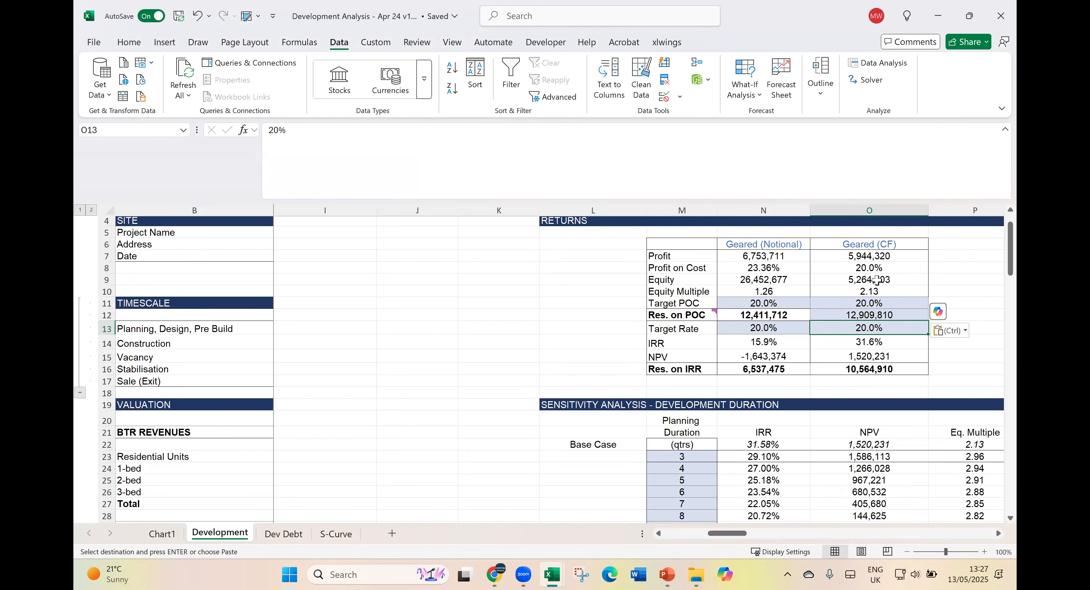
# - Set the Land Value in H44 to 8500000
pyautogui.click(335, 416)
pyautogui.scroll(-5, 335, 415)
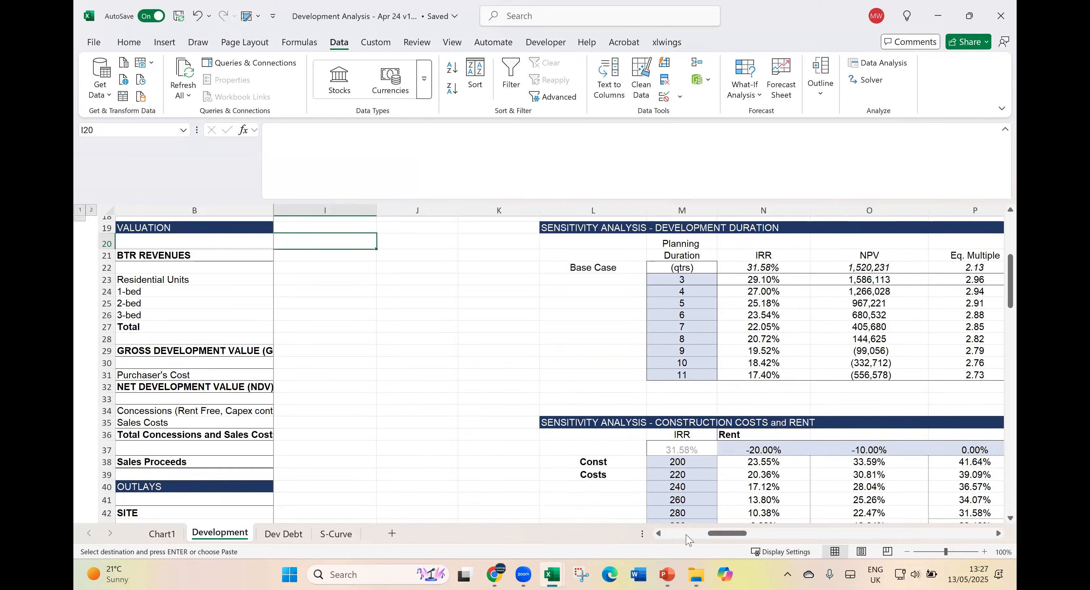
pyautogui.click(686, 534)
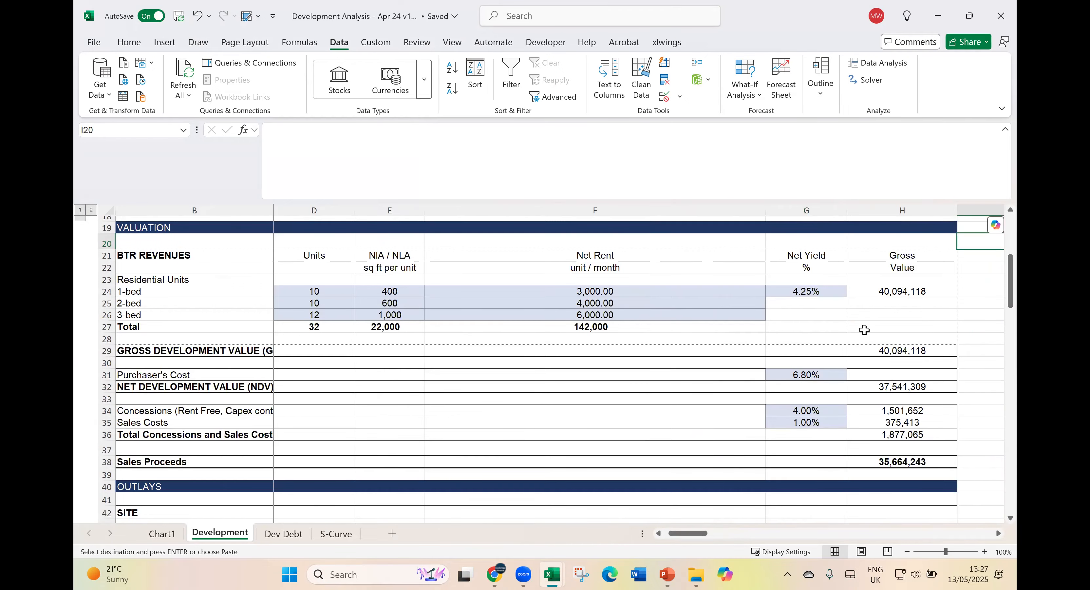
pyautogui.scroll(-4, 866, 337)
pyautogui.click(884, 396)
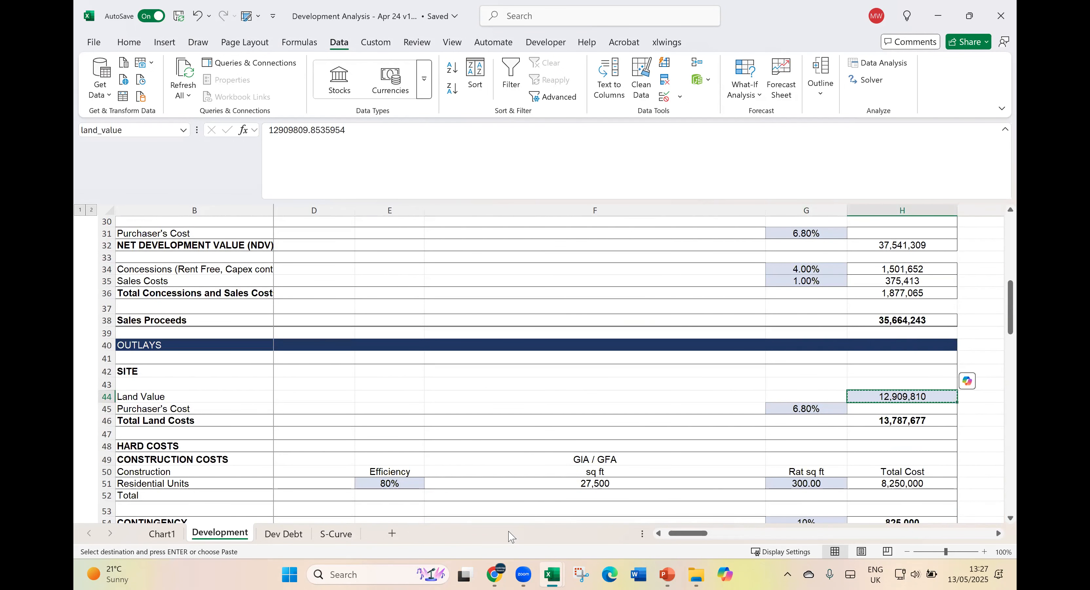
pyautogui.write('850')
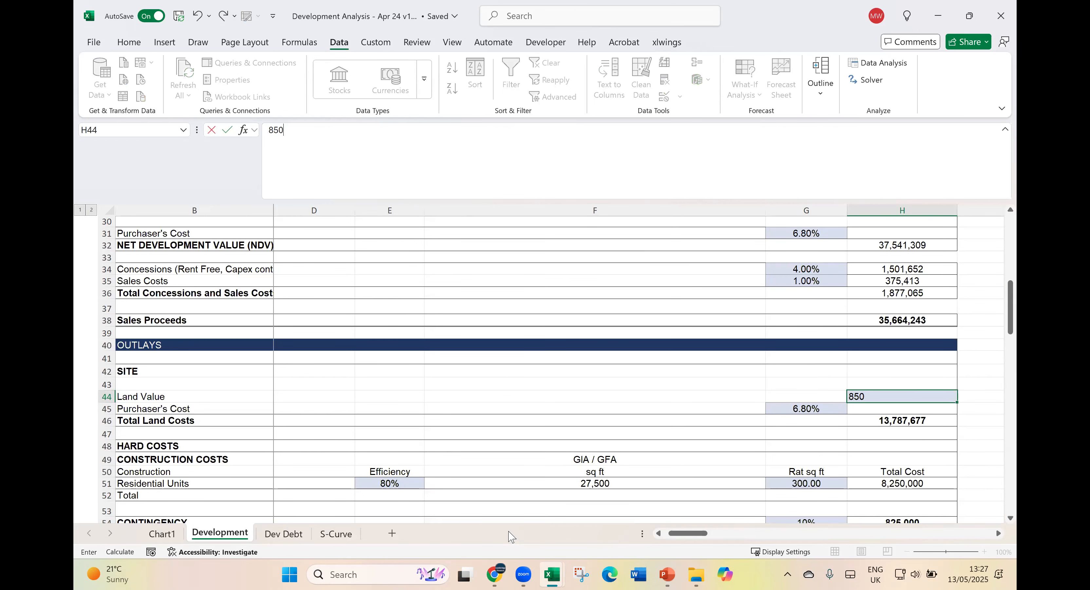
pyautogui.write('0000')
pyautogui.hotkey('ctrl', 'Return')
# - Return to the Returns table and check the Geared (CF) Profit on Cost, Equity and Equity Multiple formulas in O8 to O10
pyautogui.press('Right')
pyautogui.press('Right')
pyautogui.press('Right')
pyautogui.press('Right')
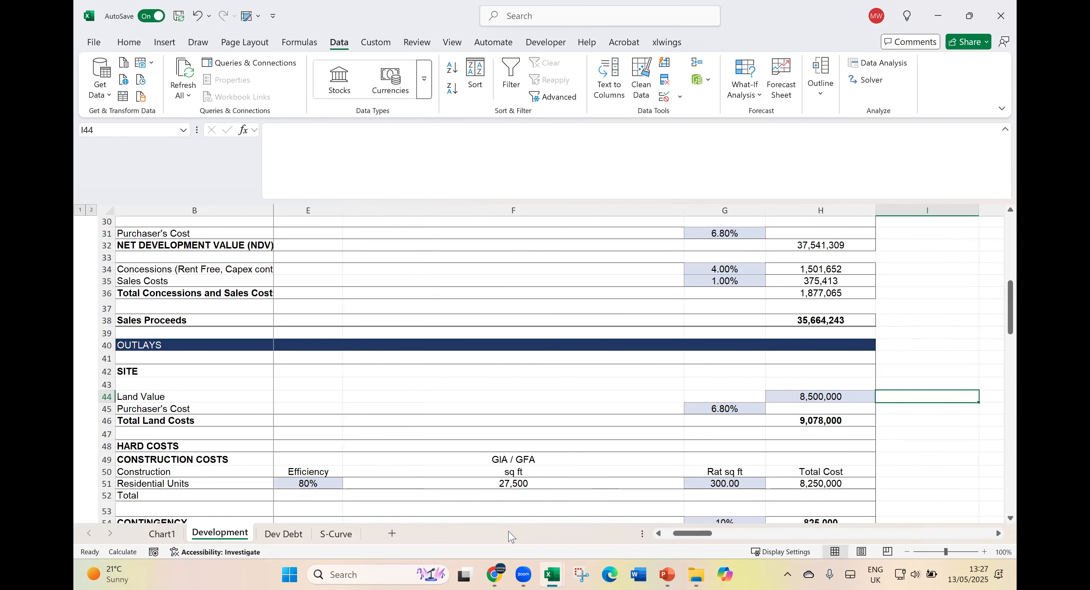
pyautogui.press('Right')
pyautogui.press('Right')
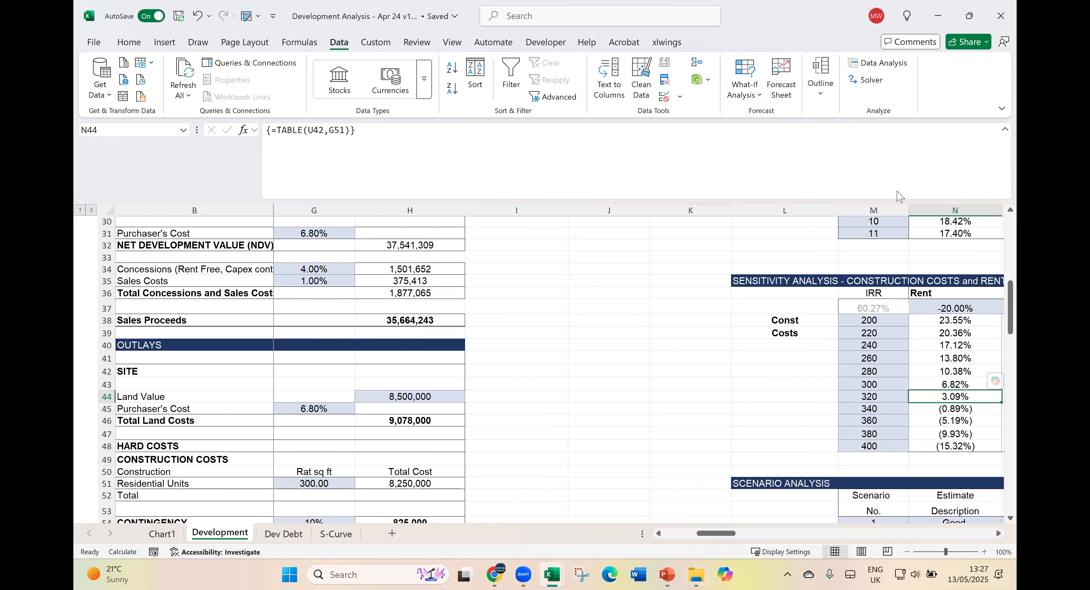
pyautogui.scroll(10, 919, 342)
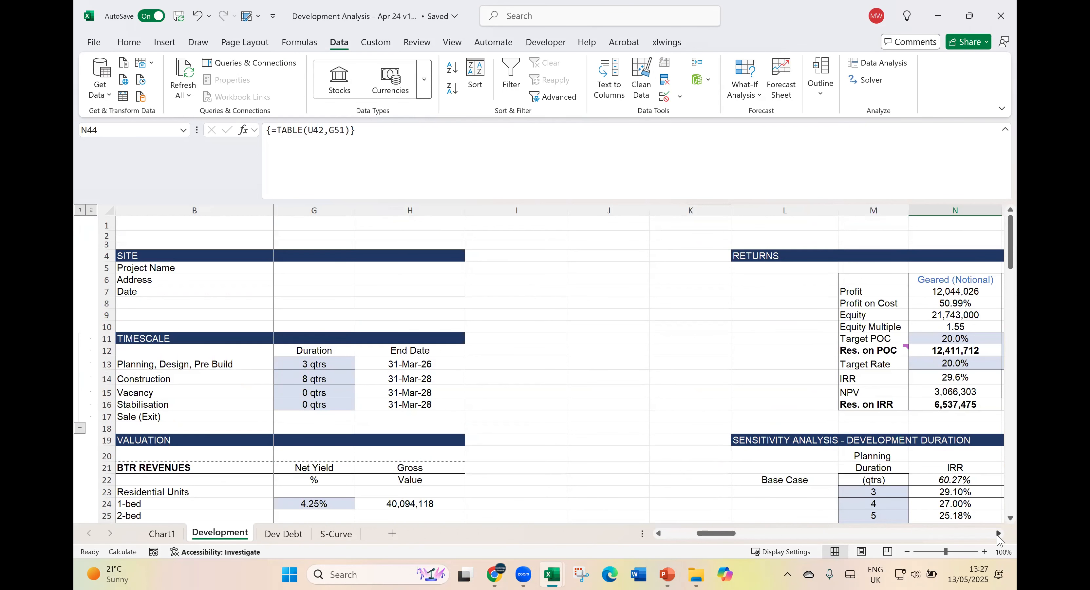
pyautogui.click(999, 533)
pyautogui.click(998, 533)
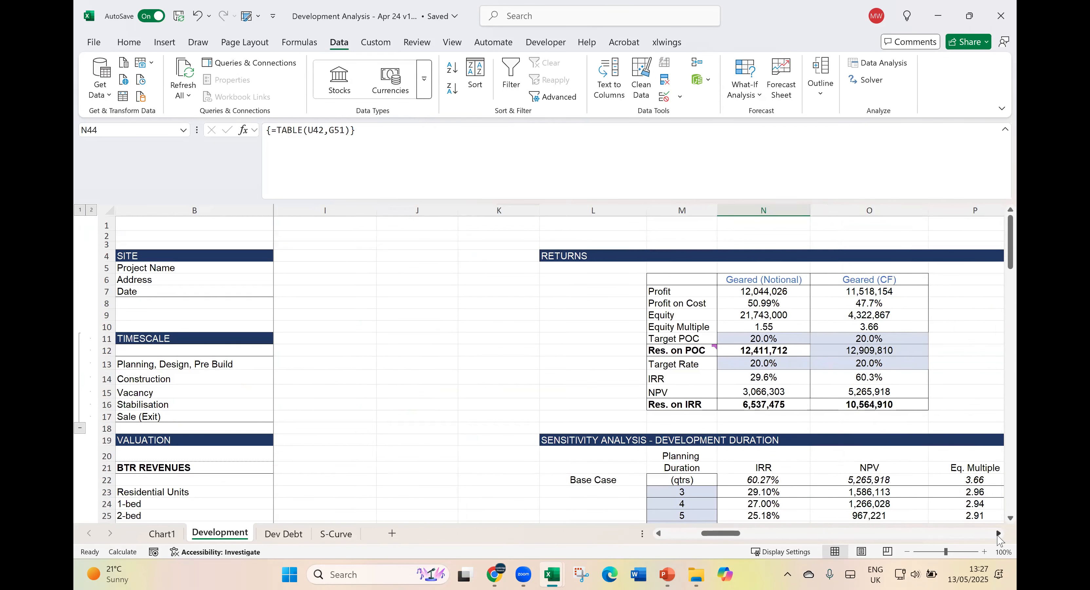
pyautogui.click(880, 306)
pyautogui.click(882, 316)
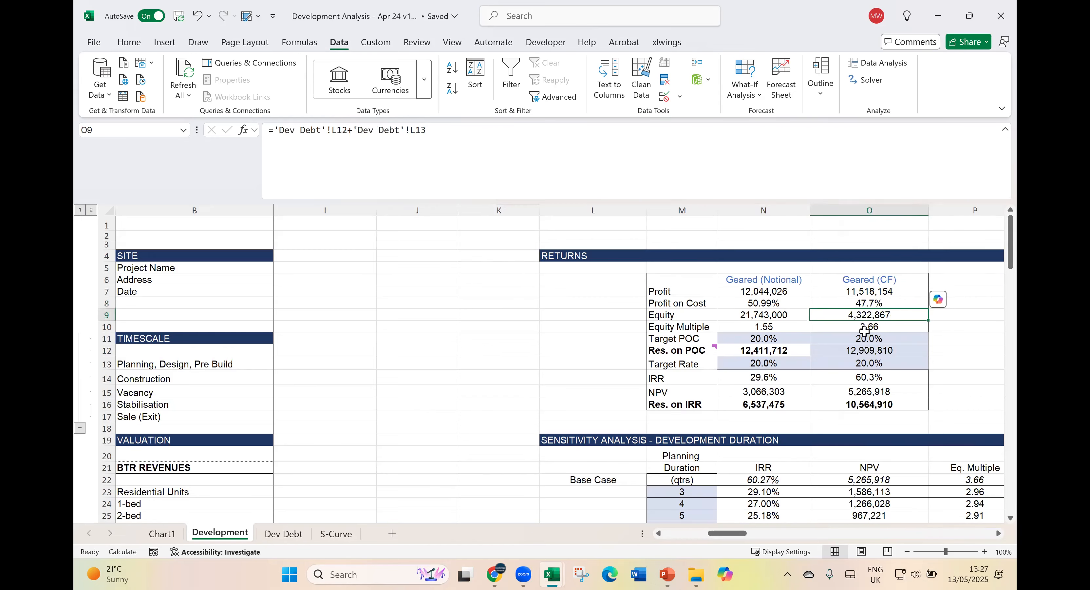
pyautogui.click(882, 326)
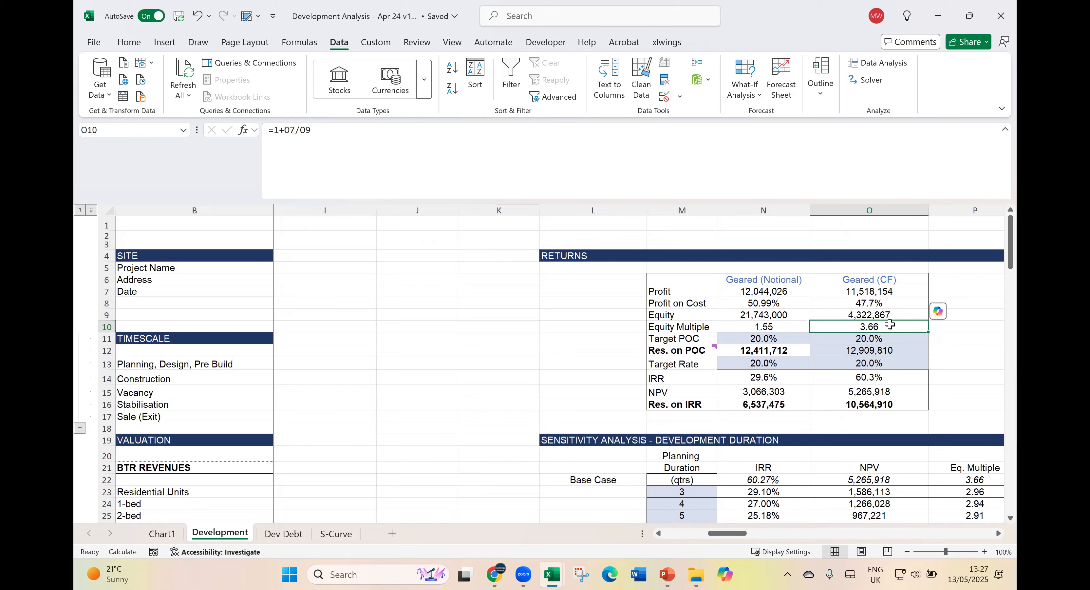
# - Review the Geared (CF) cells from Target POC in O11 down to the IRR formula in O14
pyautogui.scroll(-1, 890, 324)
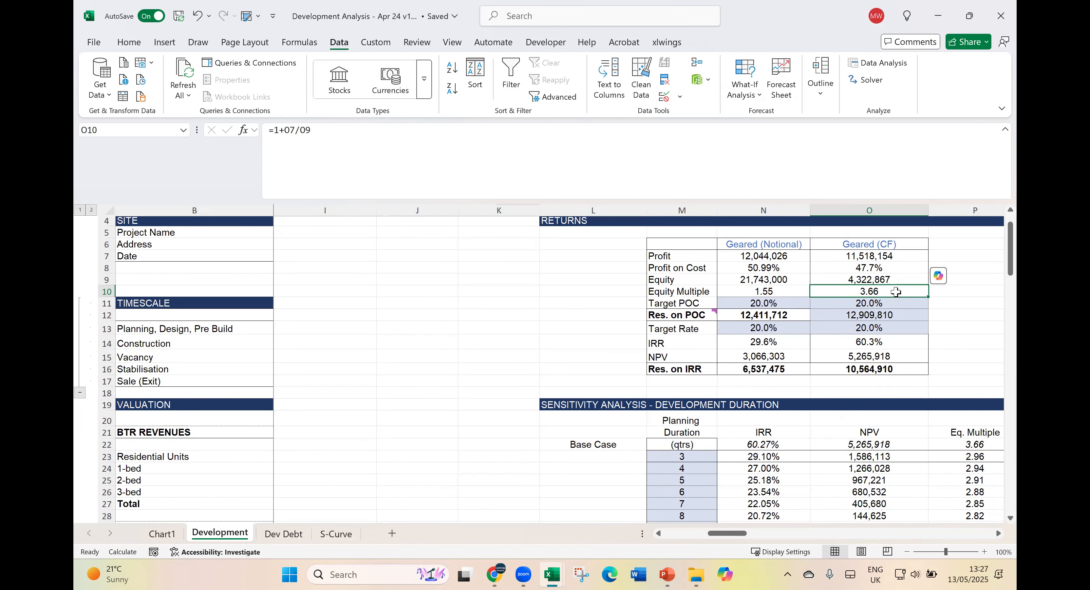
pyautogui.click(892, 306)
pyautogui.click(890, 316)
pyautogui.click(889, 327)
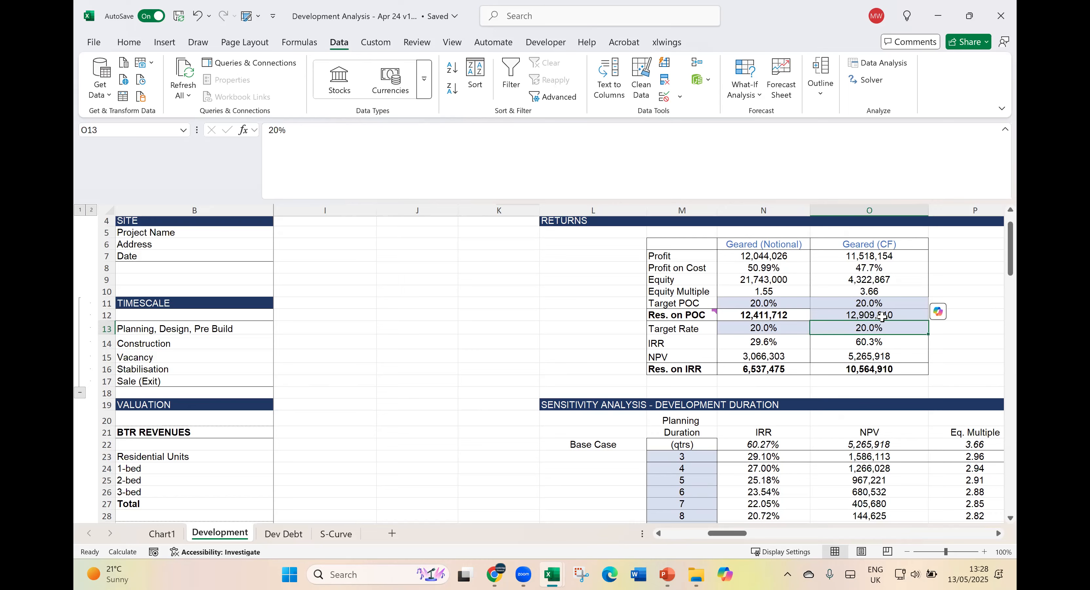
pyautogui.click(880, 342)
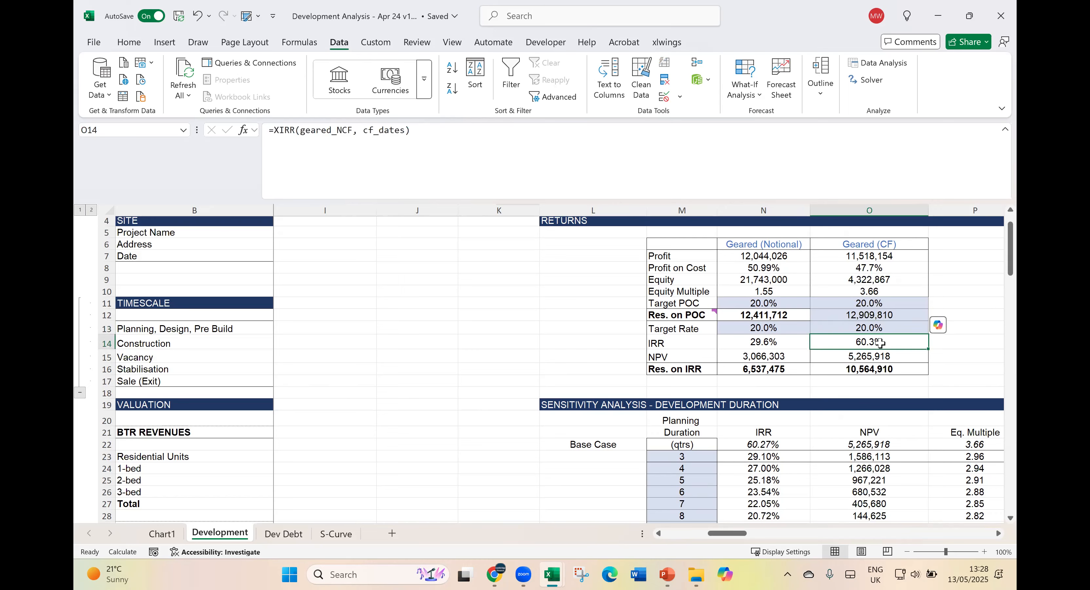
# - Widen column O to more than twice its width and inspect the Geared (CF) XIRR formula in O14
pyautogui.click(998, 533)
pyautogui.click(999, 533)
pyautogui.moveTo(744, 212); pyautogui.dragTo(946, 212)
pyautogui.click(396, 131)
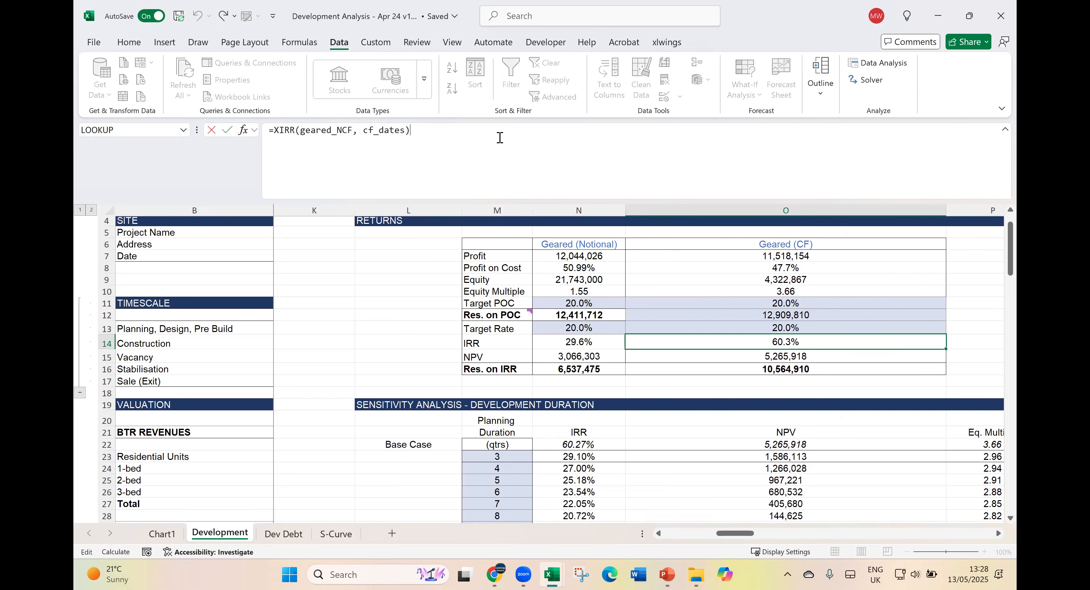
pyautogui.press('Escape')
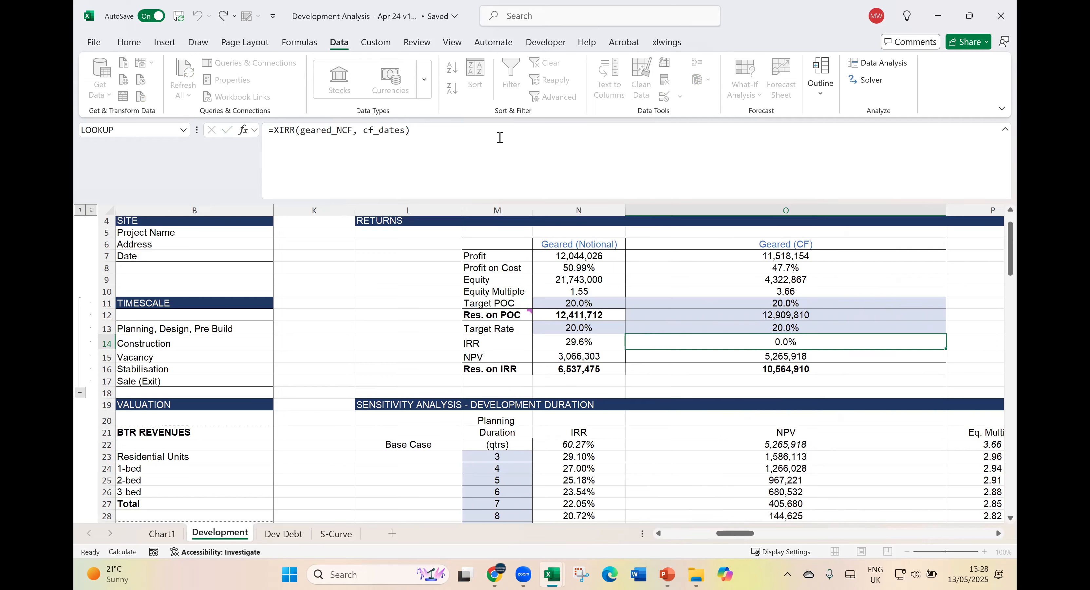
# - Check the Geared (CF) Res. on IRR cell O16 and the XNPV formula in O15
pyautogui.press('Down')
pyautogui.press('Down')
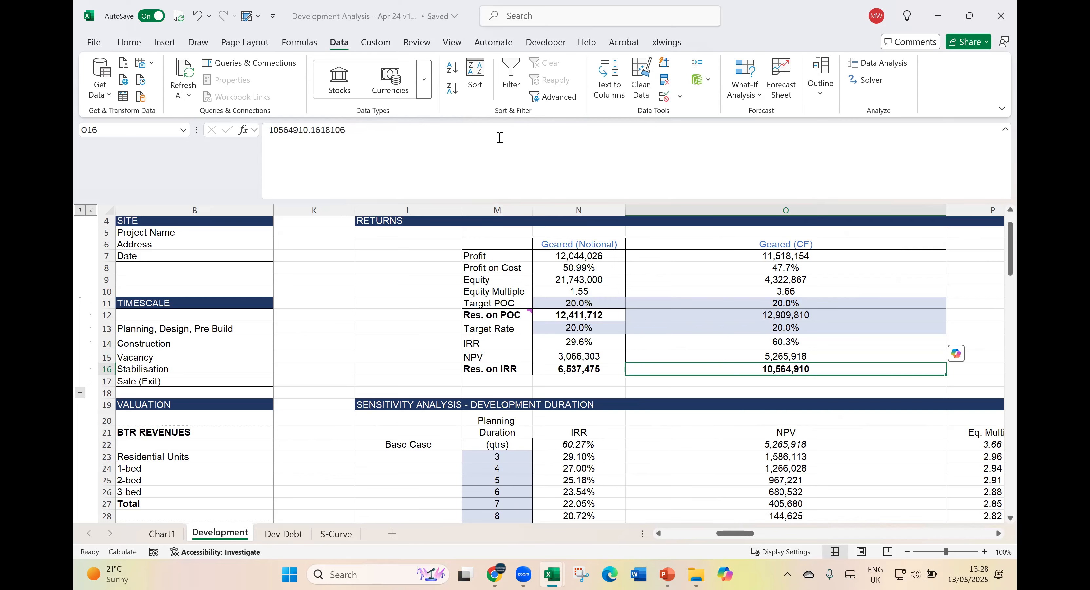
pyautogui.press('Up')
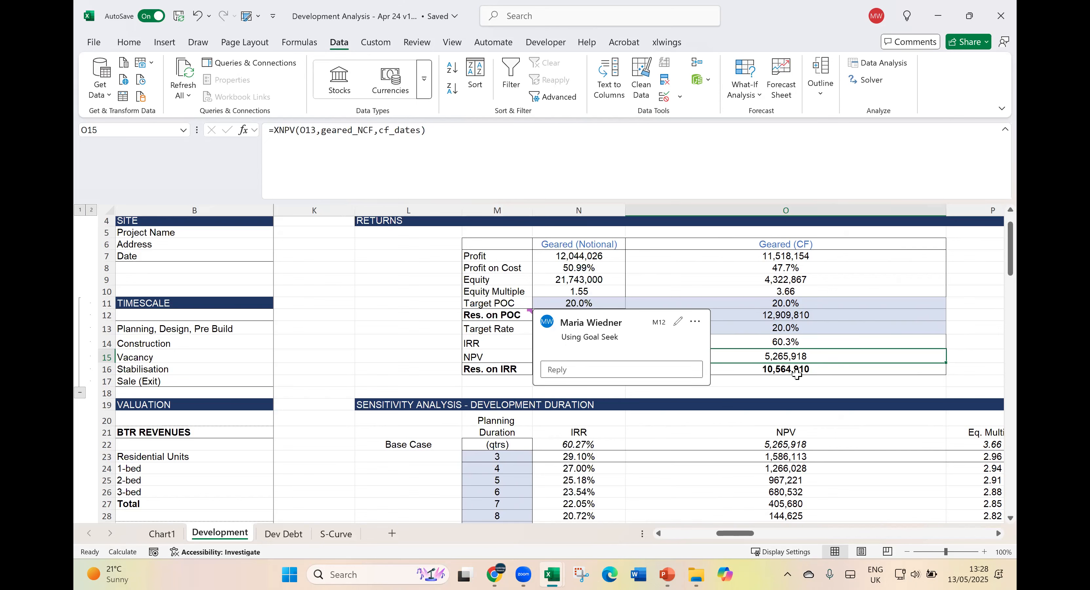
# - On the Dev Debt sheet, review the geared net cash flow in row 44 from N44 to the formula in Y44
pyautogui.click(283, 533)
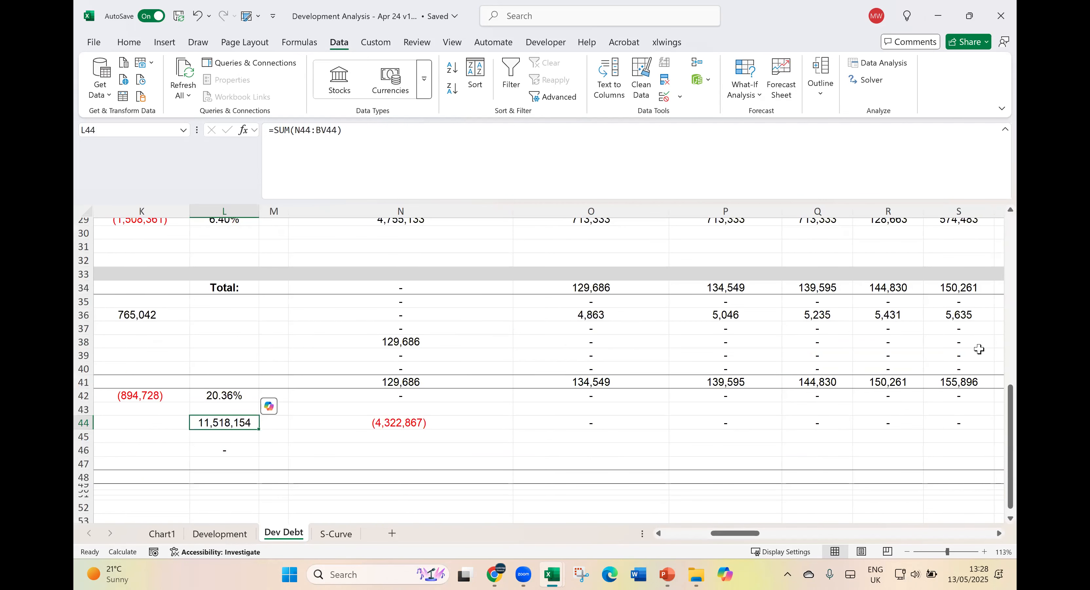
pyautogui.click(976, 534)
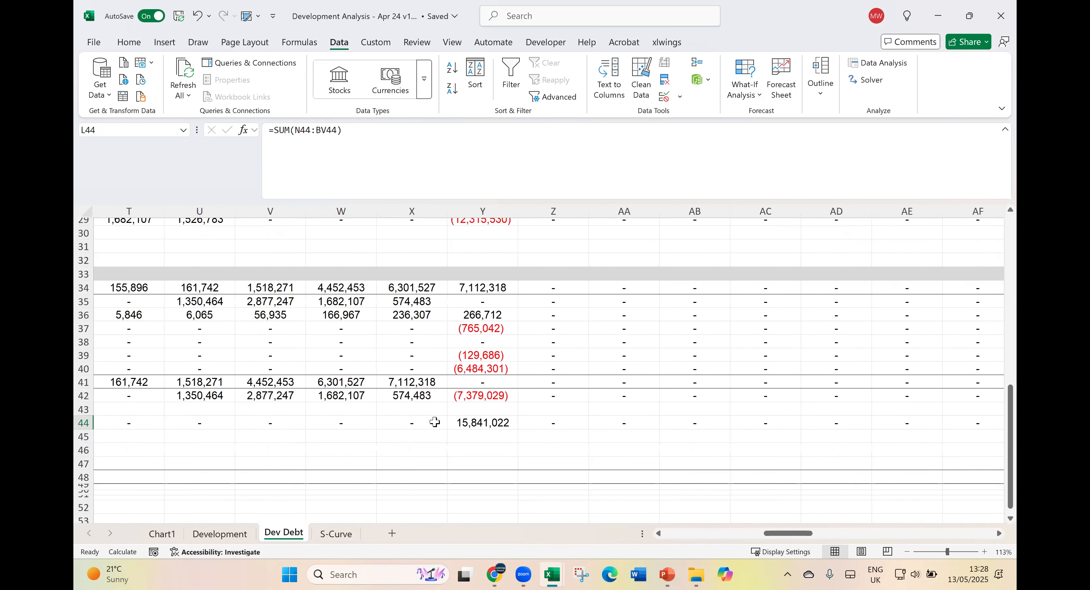
pyautogui.click(489, 426)
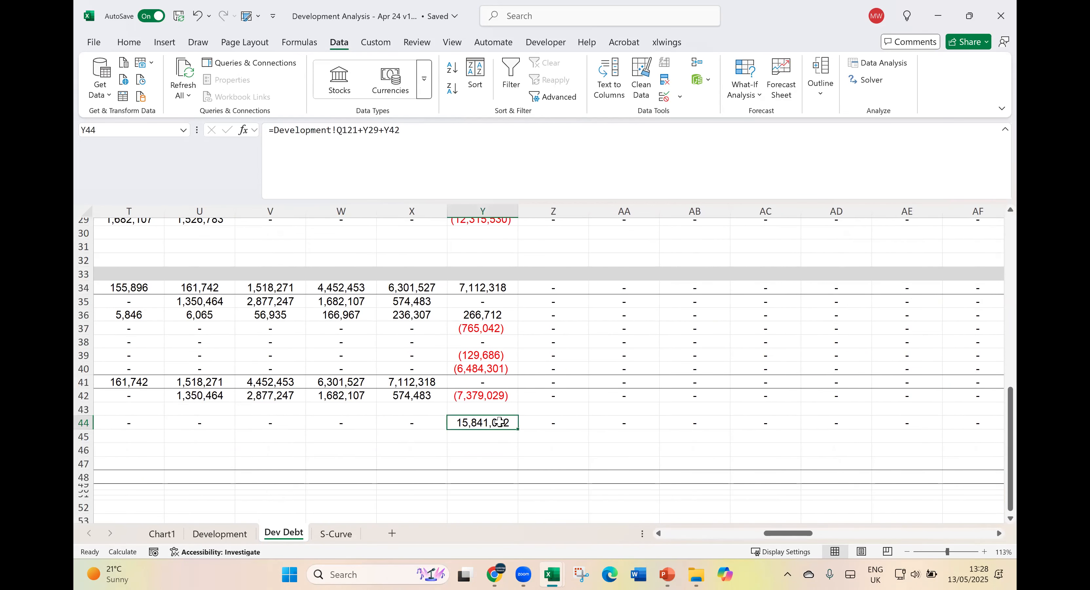
pyautogui.click(681, 534)
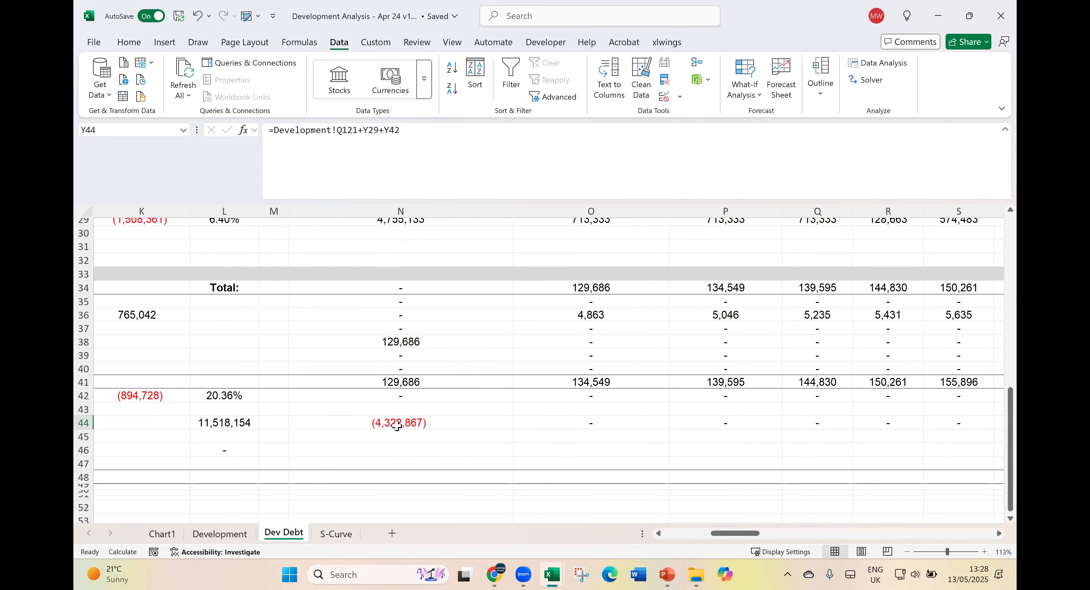
pyautogui.click(395, 436)
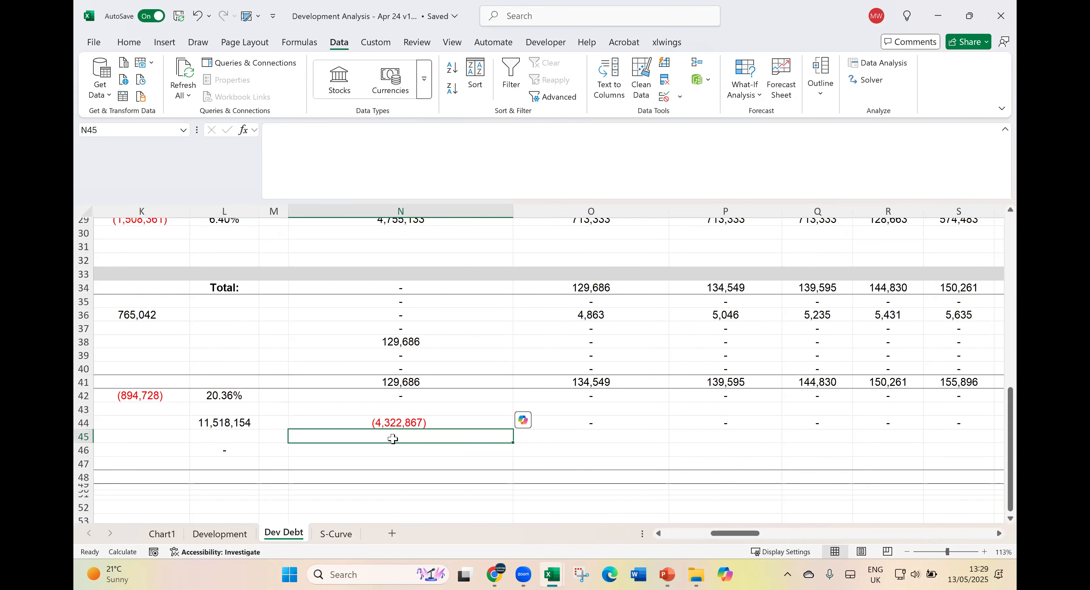
# - Return to the Development sheet and review the Res. on IRR label in M16 and its Geared (CF) cell O16
pyautogui.click(220, 533)
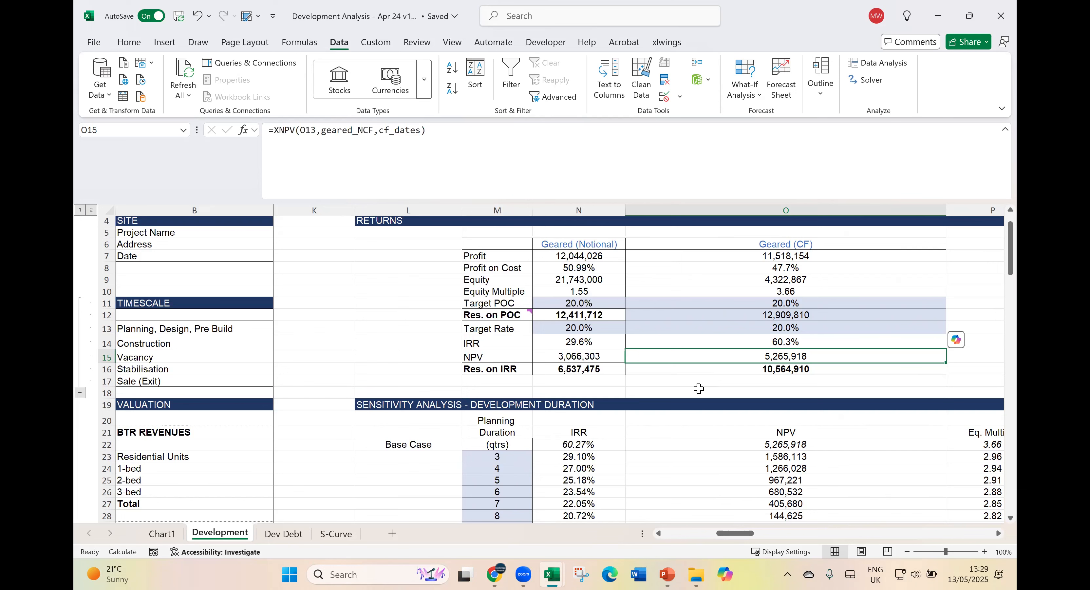
pyautogui.click(502, 371)
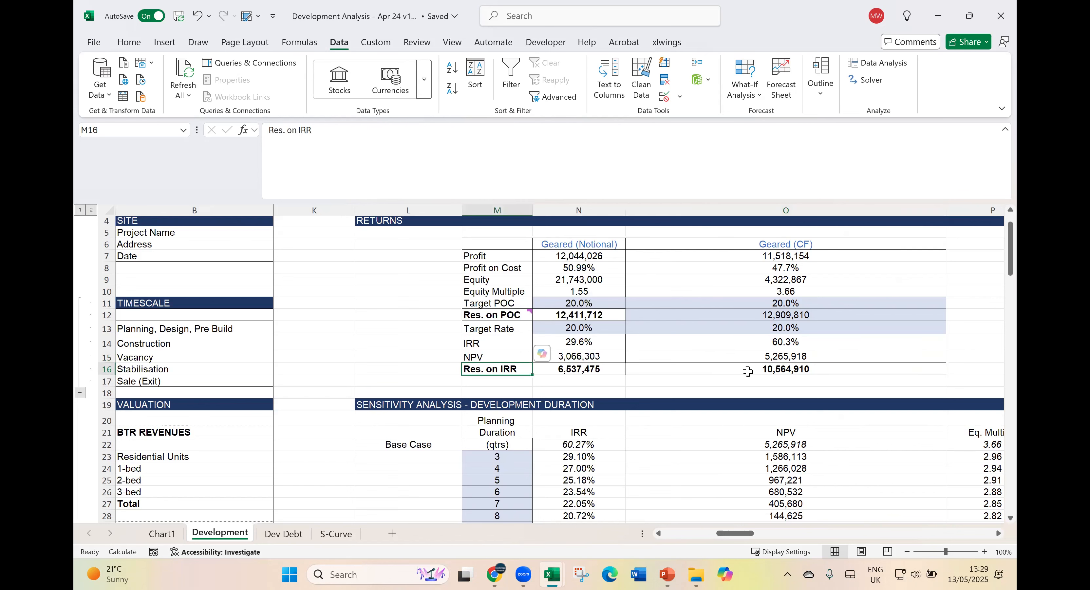
pyautogui.click(751, 370)
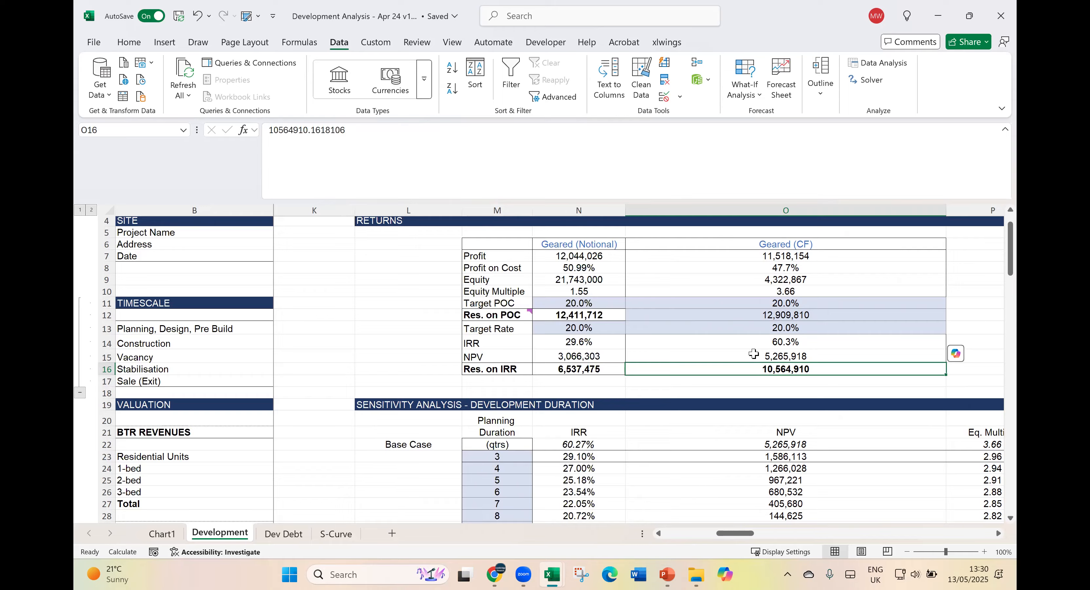
# - Run Goal Seek to bring the Geared (CF) NPV in O15 to 0 by changing the Land Value in H44, and accept the solution
pyautogui.click(753, 353)
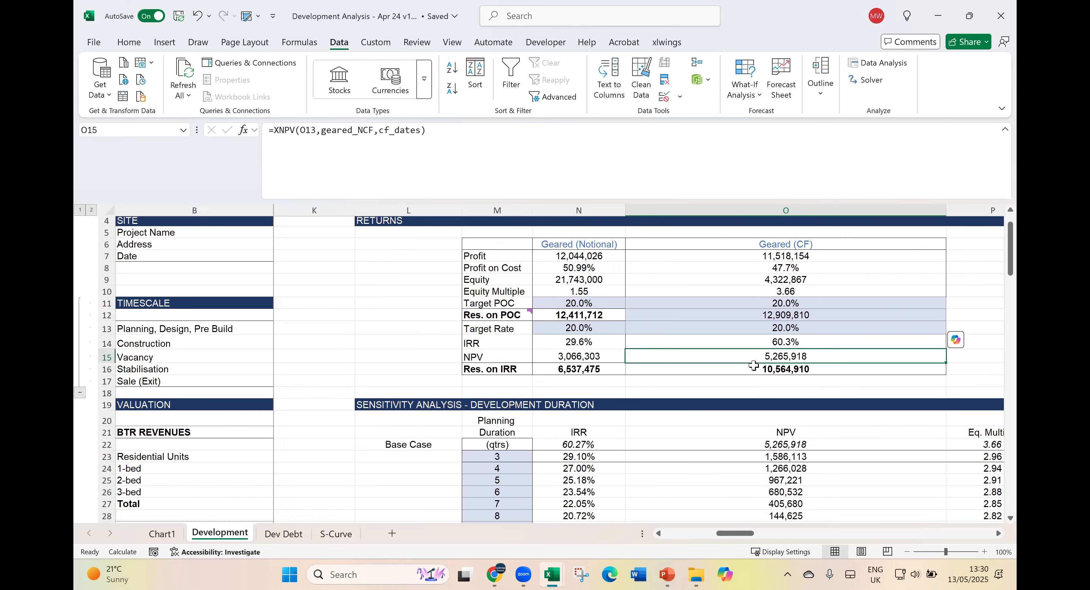
pyautogui.click(749, 94)
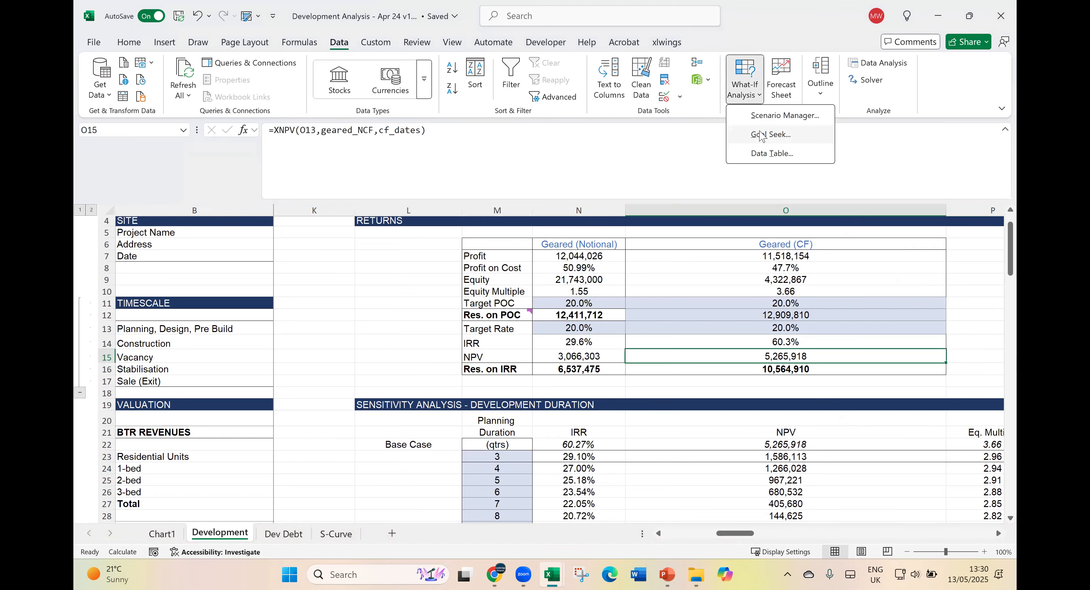
pyautogui.click(762, 136)
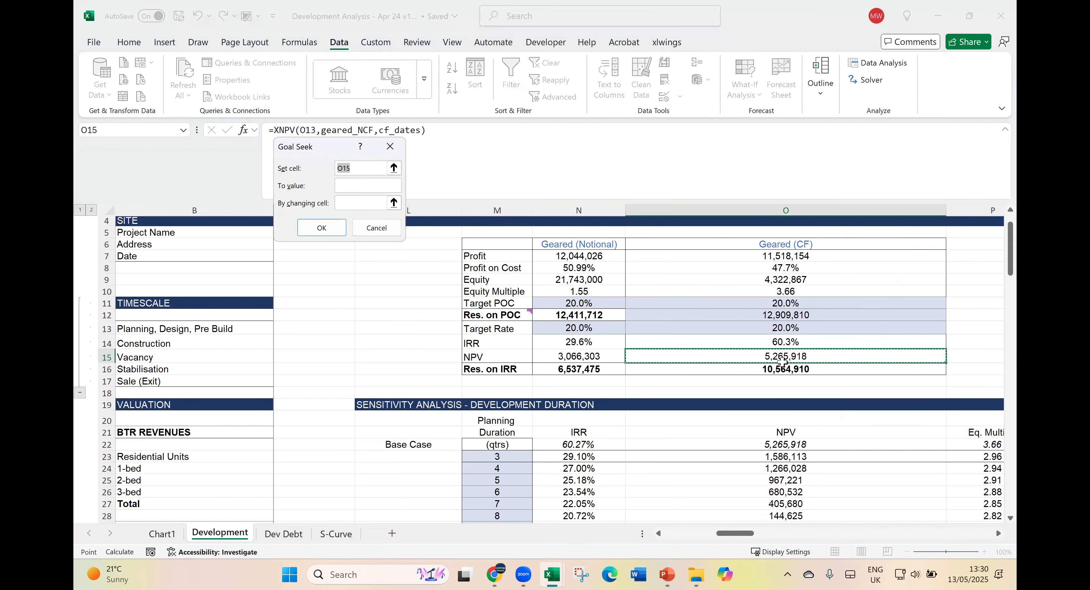
pyautogui.click(348, 187)
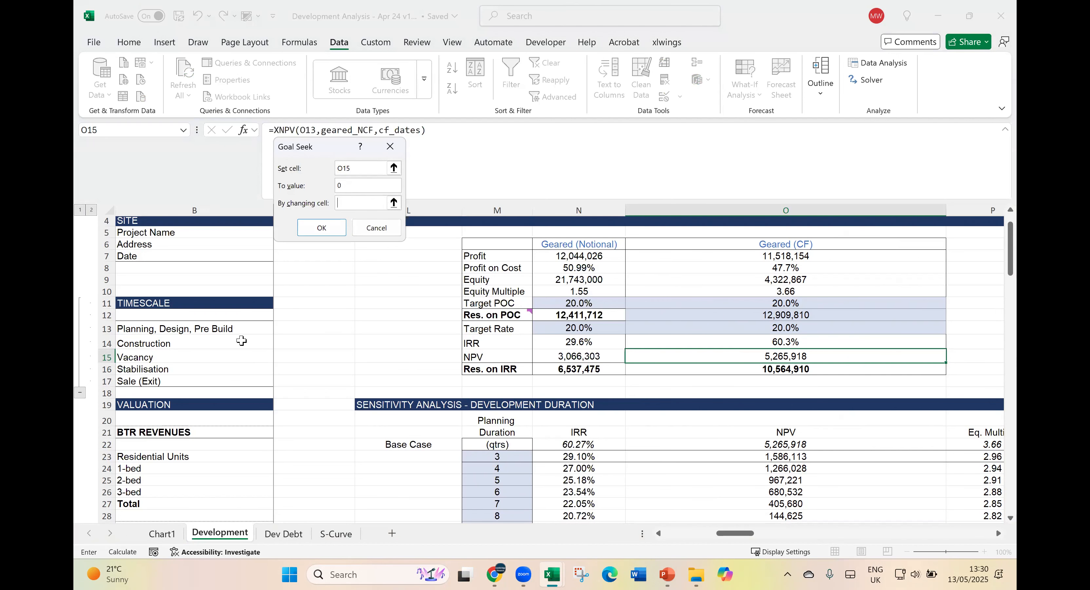
pyautogui.scroll(-11, 241, 340)
pyautogui.scroll(-5, 241, 341)
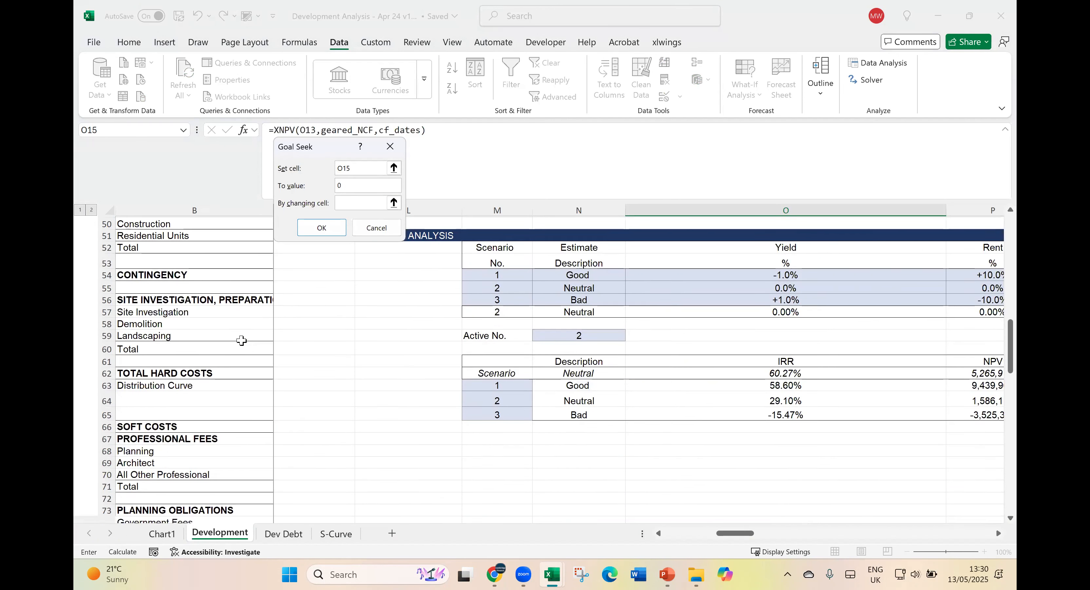
pyautogui.scroll(8, 241, 341)
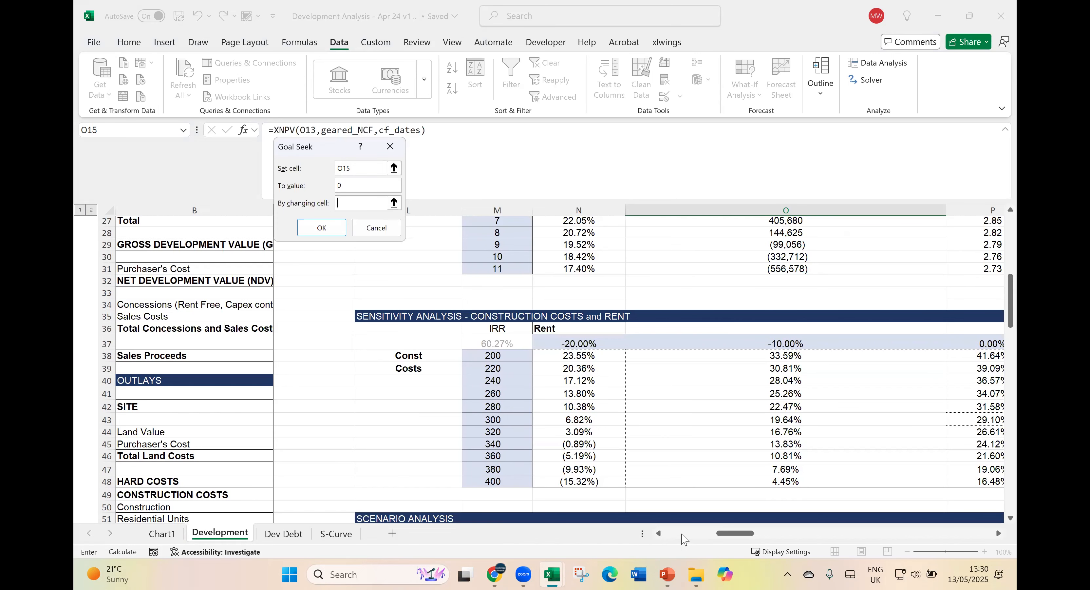
pyautogui.click(686, 534)
pyautogui.click(736, 430)
pyautogui.click(322, 227)
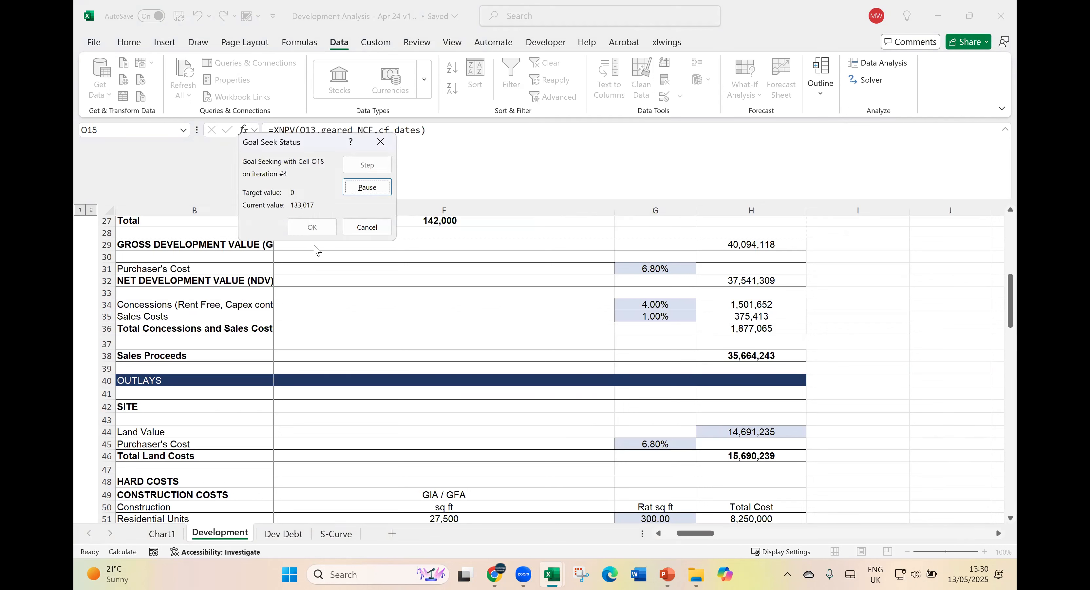
pyautogui.click(313, 234)
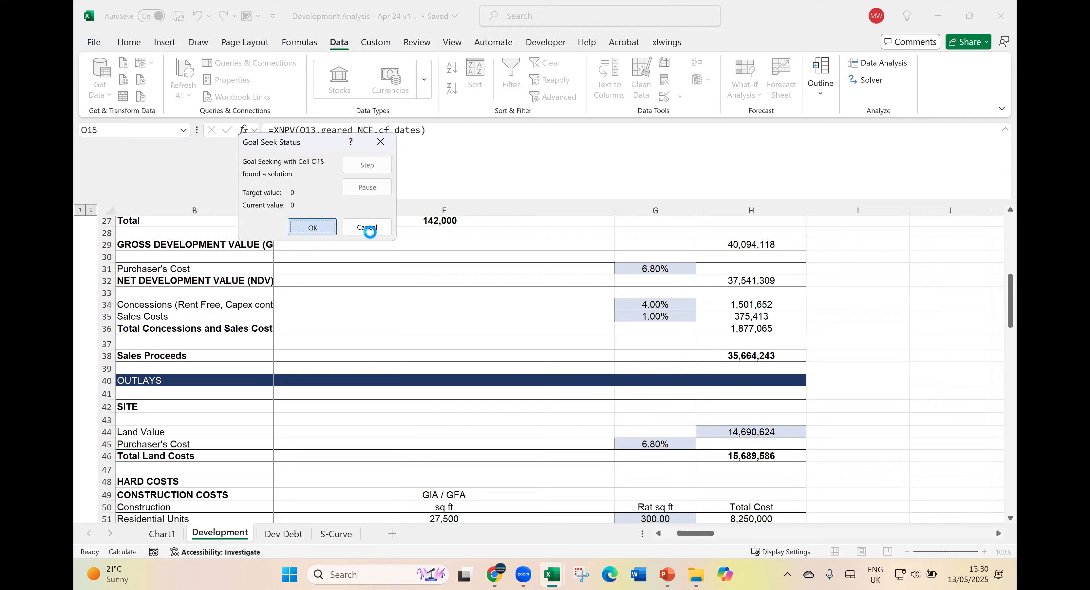
# - Copy the solved Land Value from H44 into the Geared (CF) Res. on IRR cell O16
pyautogui.click(773, 432)
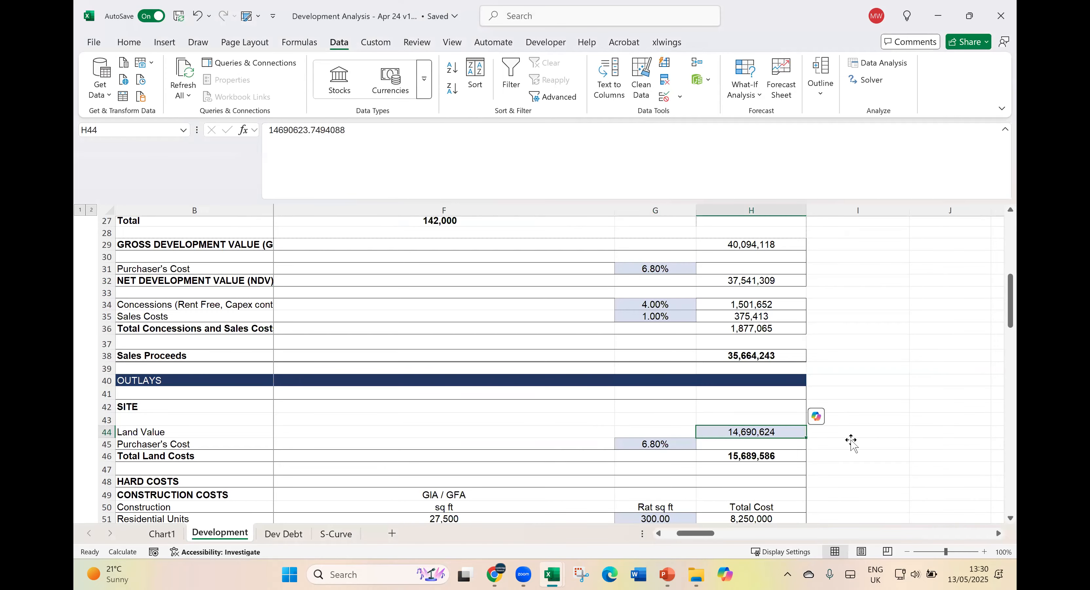
pyautogui.hotkey('ctrl', 'c')
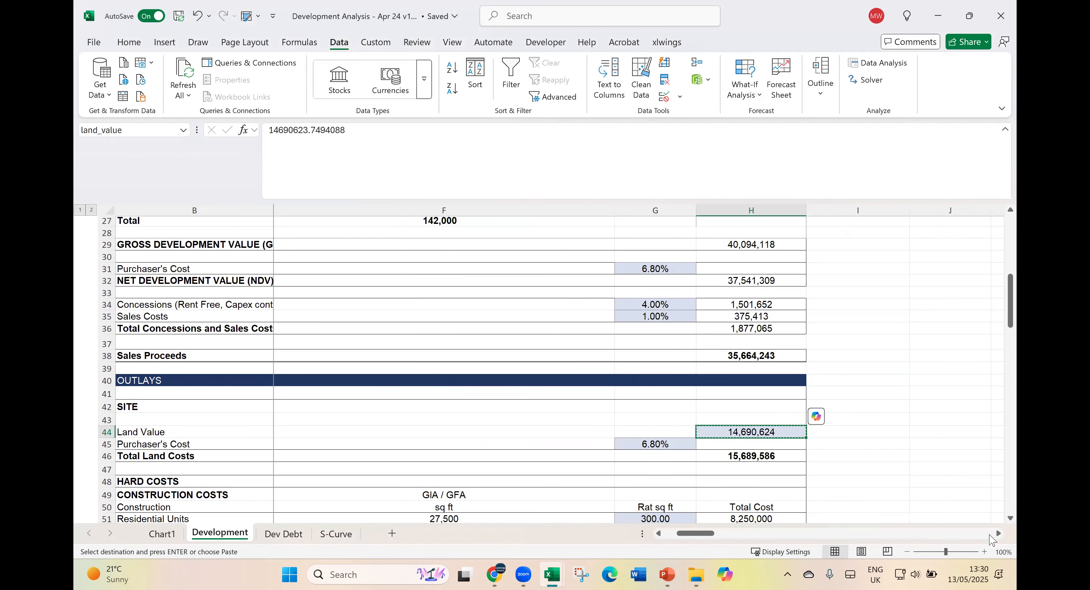
pyautogui.click(990, 533)
pyautogui.scroll(9, 982, 499)
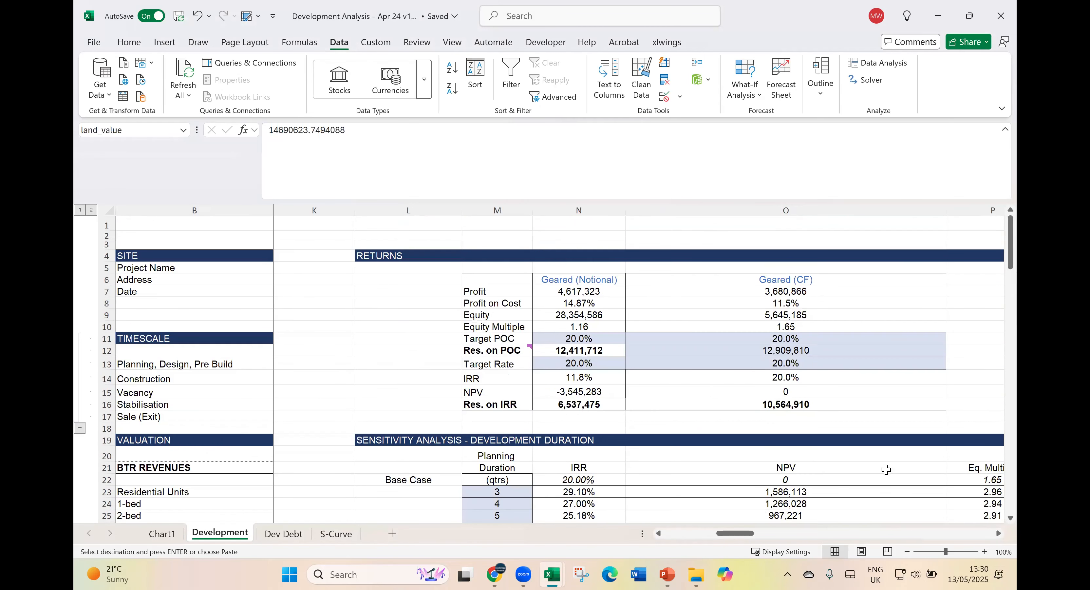
pyautogui.click(809, 405)
pyautogui.hotkey('ctrl', 'v')
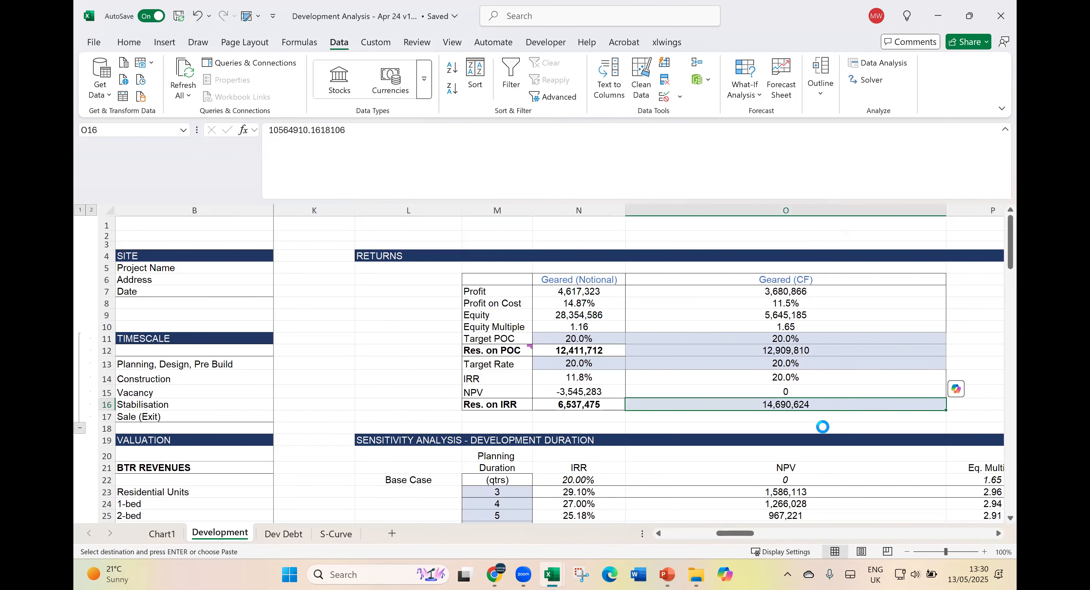
pyautogui.press('Down')
pyautogui.press('Down')
# - Reset the Land Value in H44 to 8500000
pyautogui.scroll(-1, 430, 452)
pyautogui.scroll(-6, 658, 525)
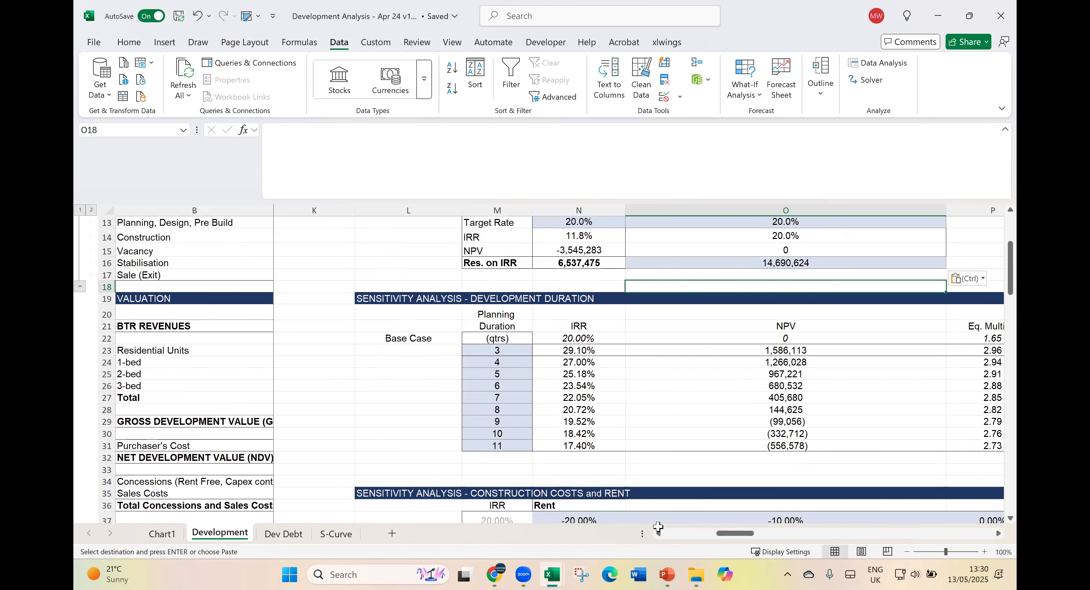
pyautogui.click(698, 531)
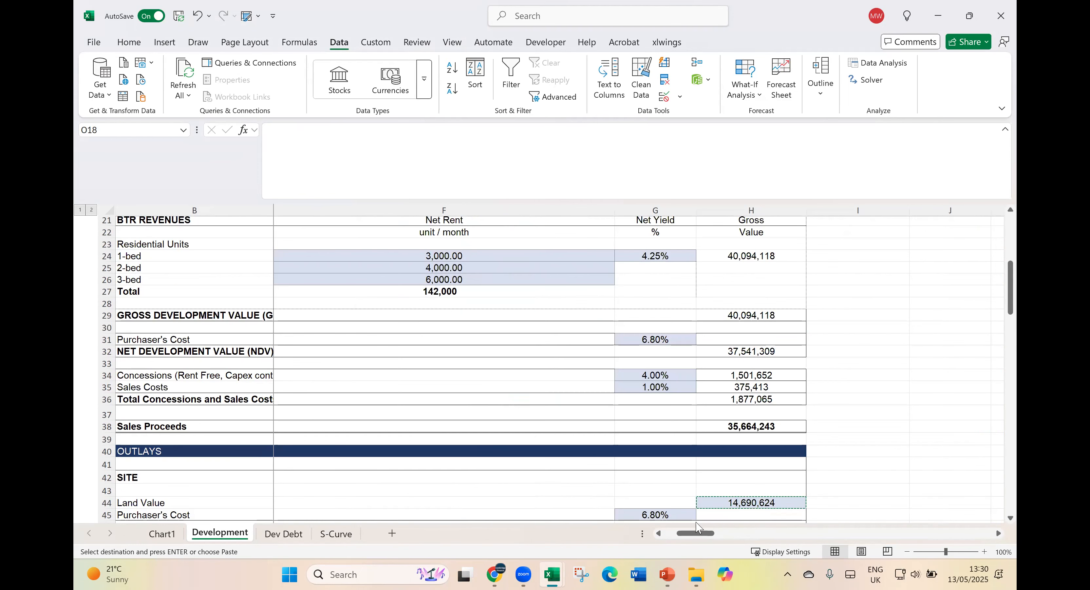
pyautogui.click(788, 501)
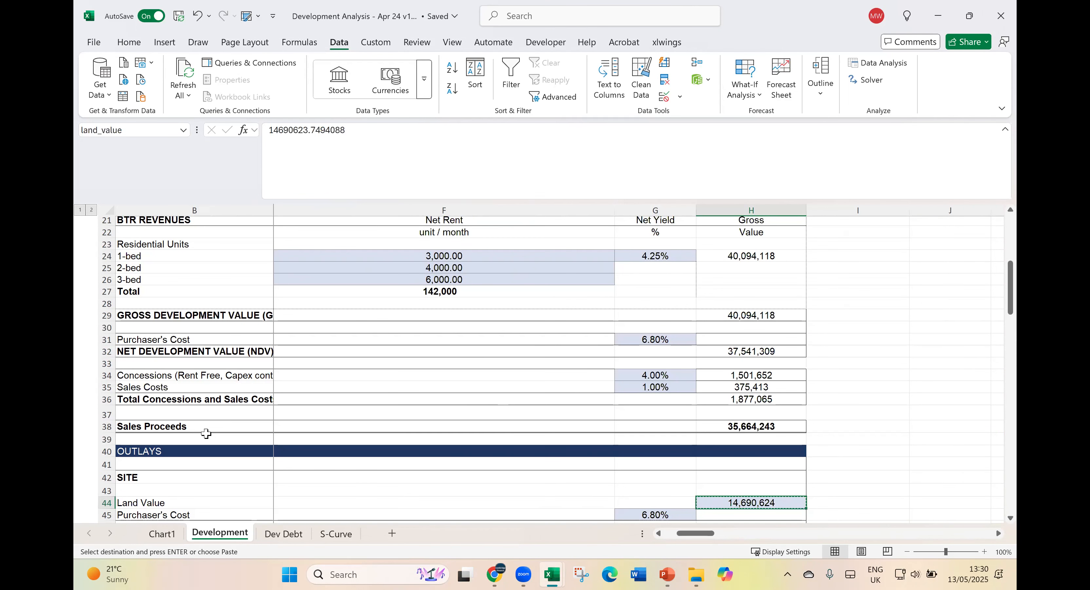
pyautogui.write('8500000')
pyautogui.press('Tab')
# - Return to the Returns table and compare the Geared (Notional) and Geared (CF) metrics side by side
pyautogui.press('Left')
pyautogui.press('Right')
pyautogui.press('Right')
pyautogui.press('Right')
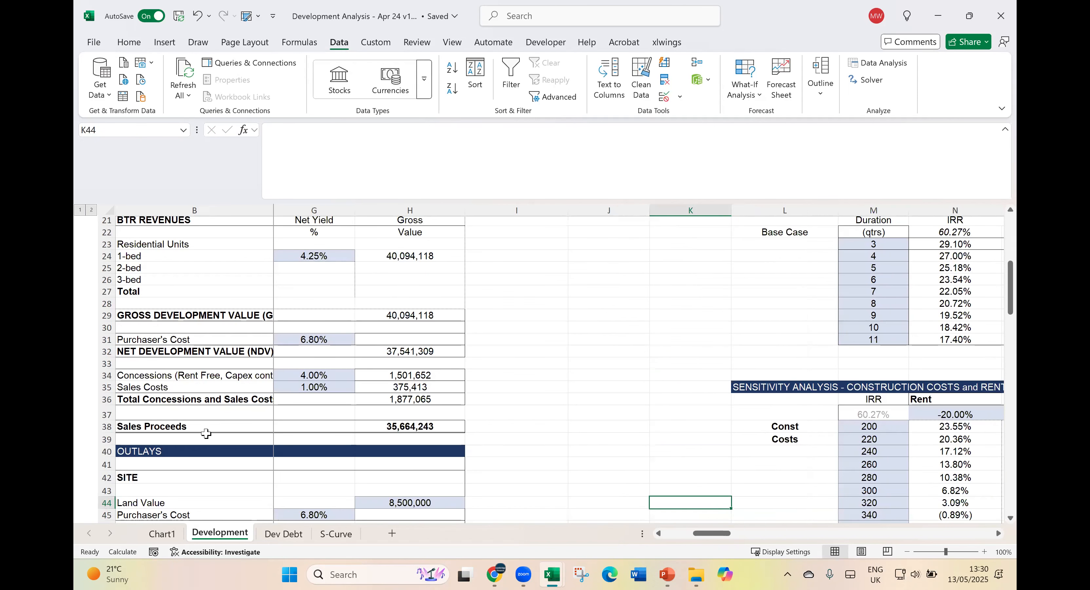
pyautogui.press('Right')
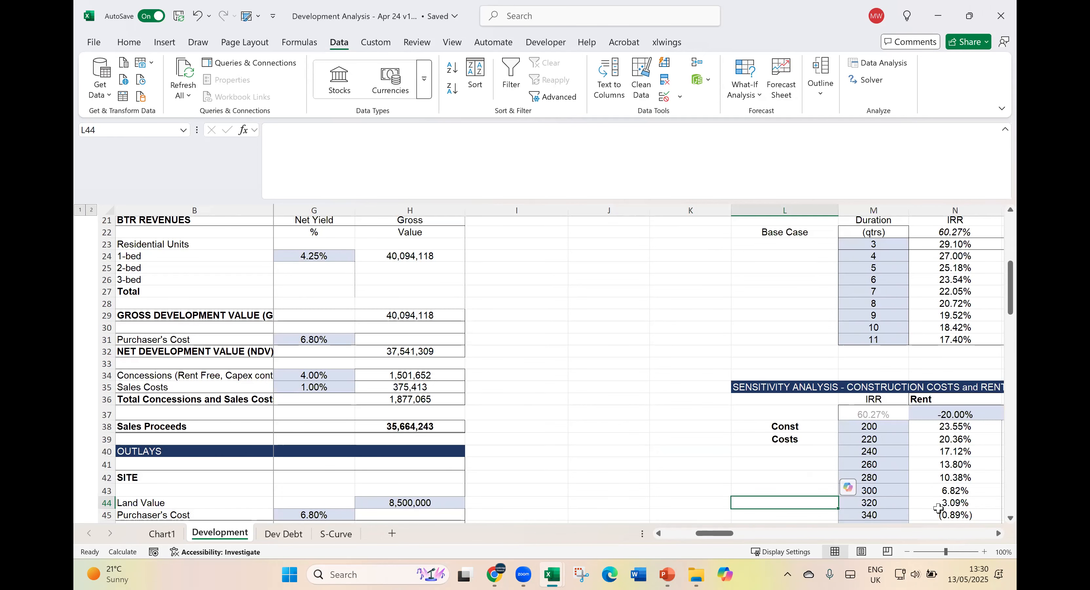
pyautogui.click(940, 480)
pyautogui.scroll(4, 942, 487)
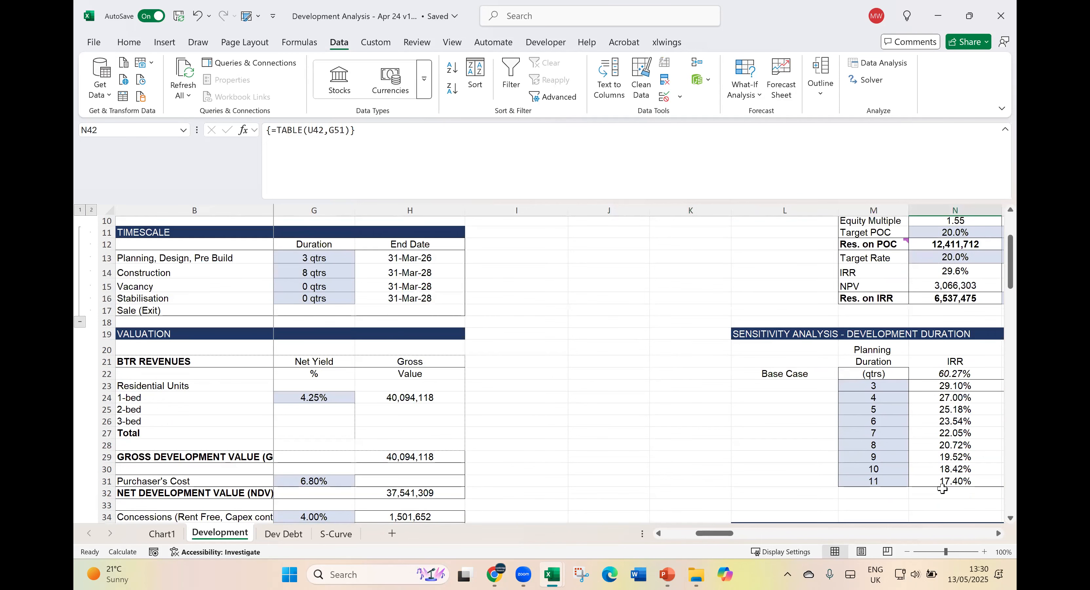
pyautogui.scroll(3, 942, 489)
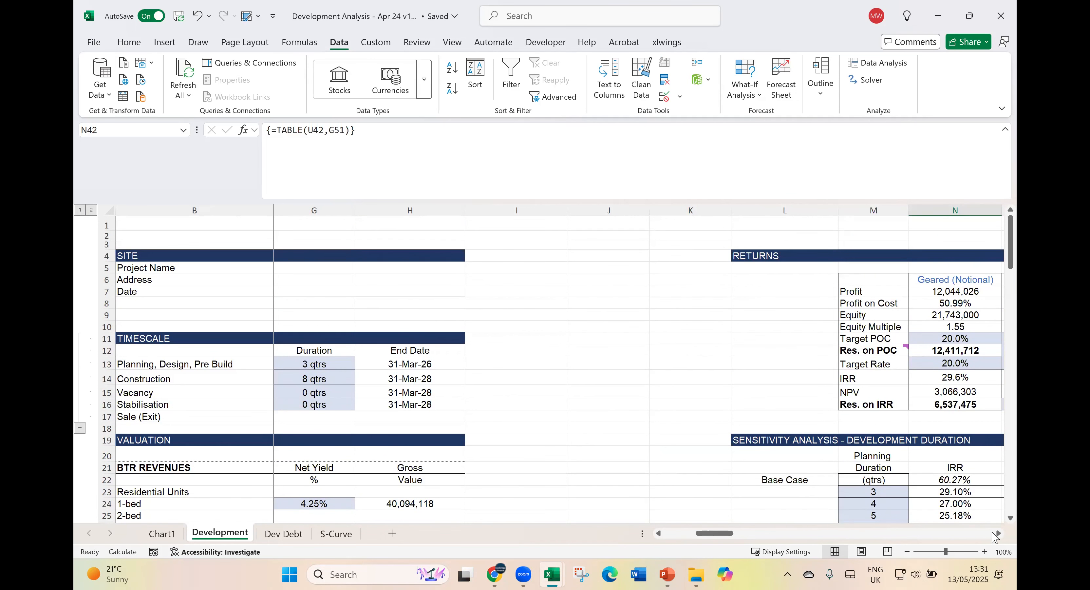
pyautogui.click(997, 533)
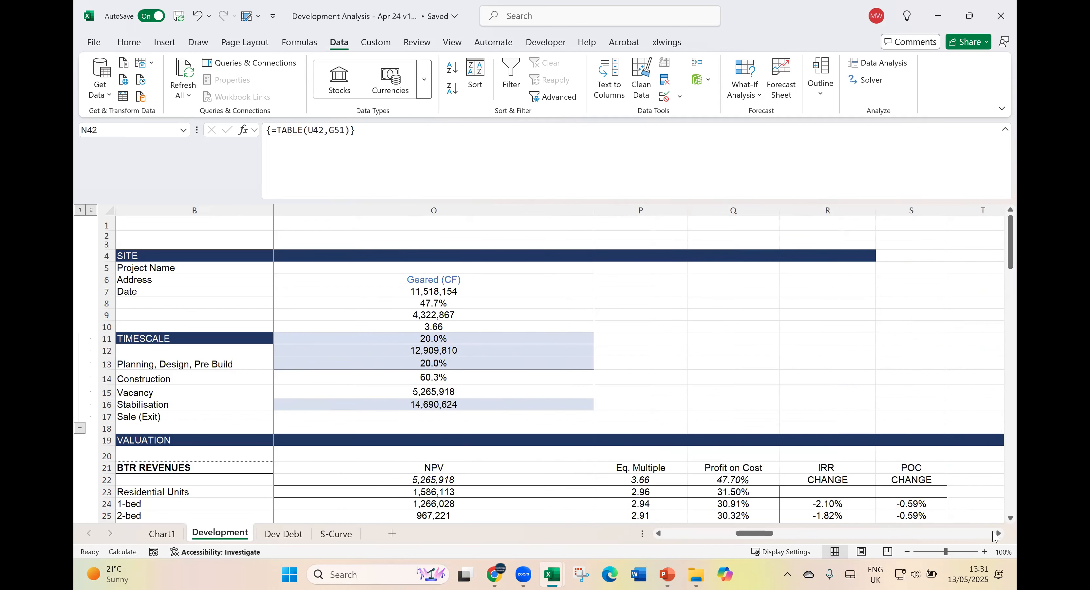
pyautogui.click(659, 533)
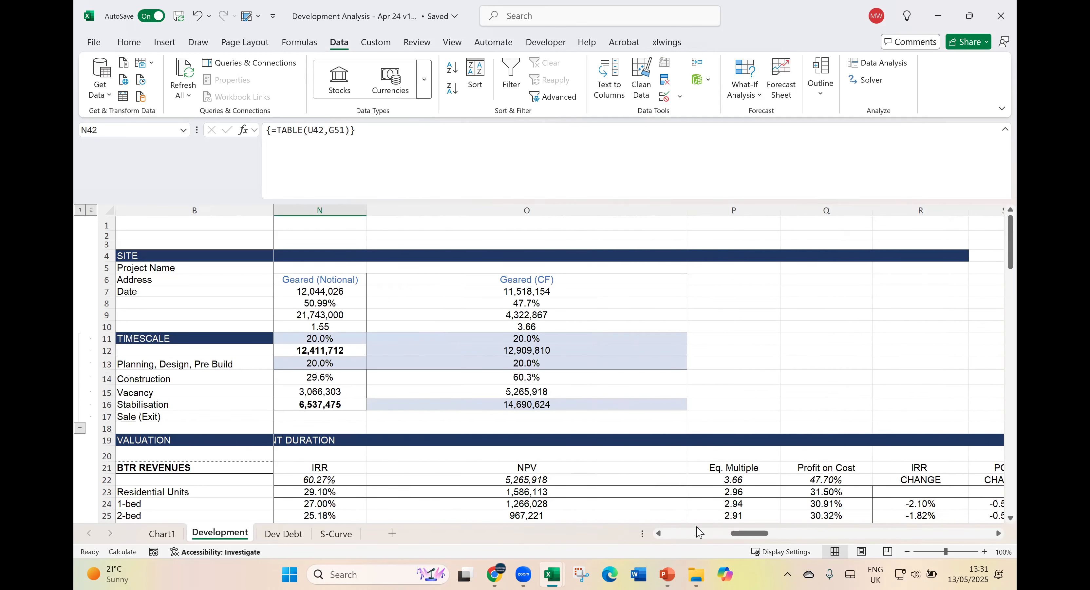
pyautogui.click(659, 534)
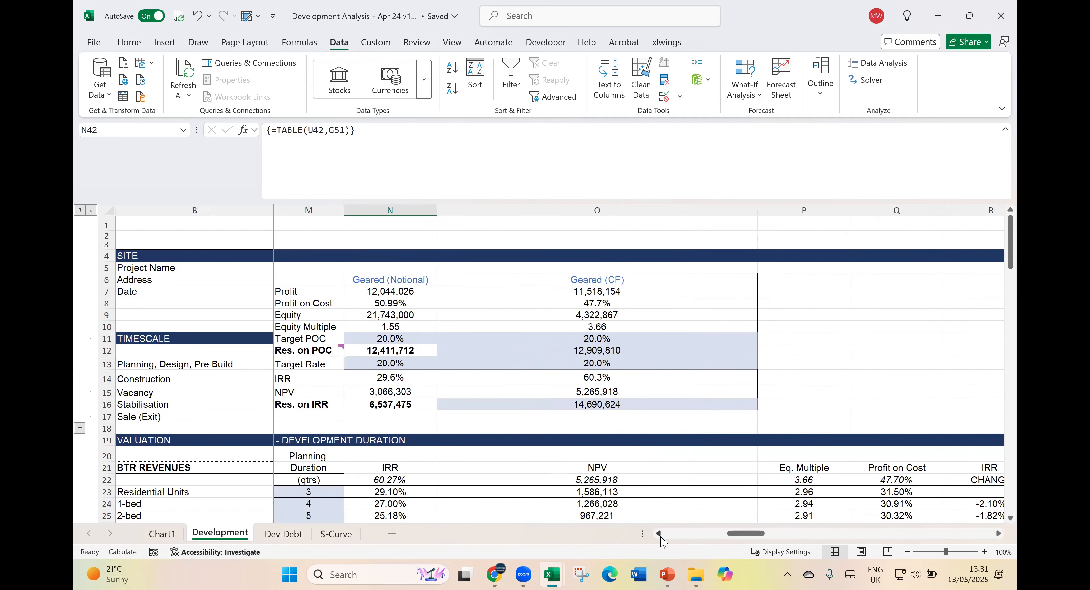
# - Check the Geared (CF) Target POC, IRR and NPV cells in O11, O14 and O15, and narrow column O by about a third
pyautogui.click(606, 340)
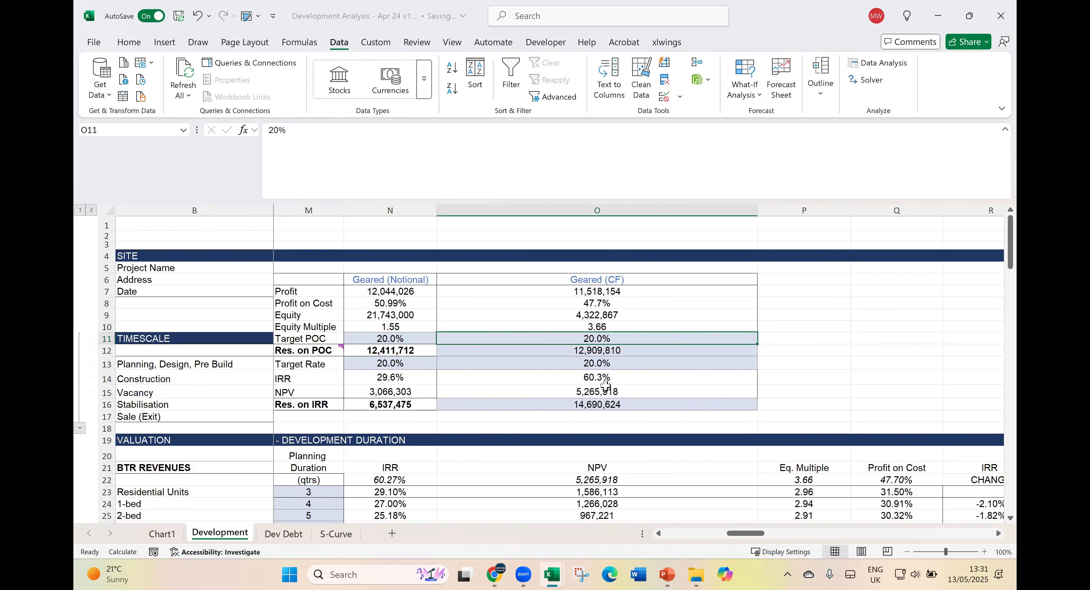
pyautogui.click(603, 379)
pyautogui.scroll(1, 580, 374)
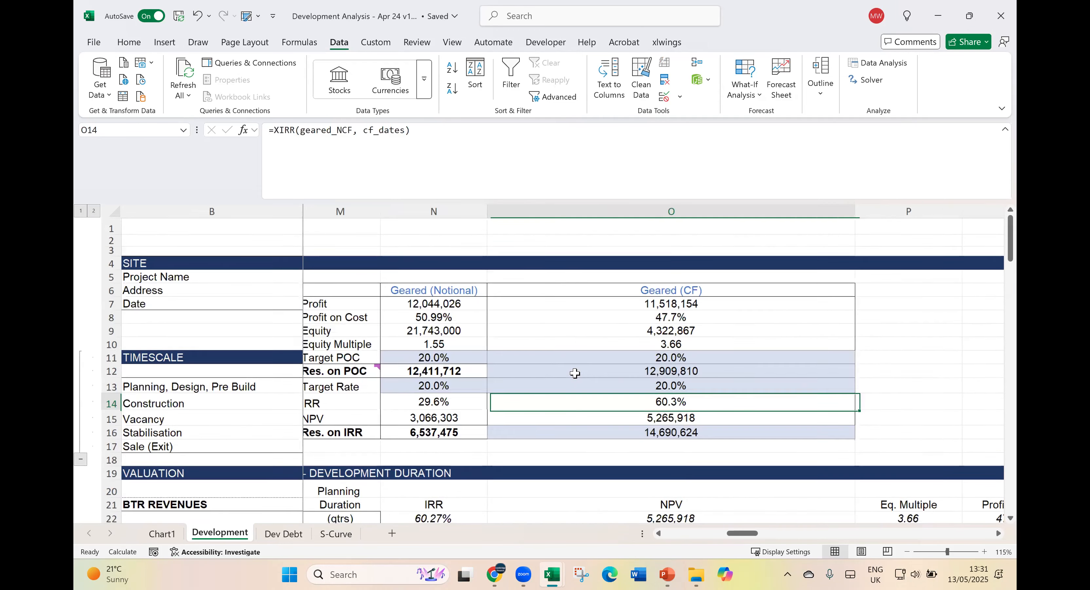
pyautogui.moveTo(863, 209); pyautogui.dragTo(738, 237)
pyautogui.click(614, 420)
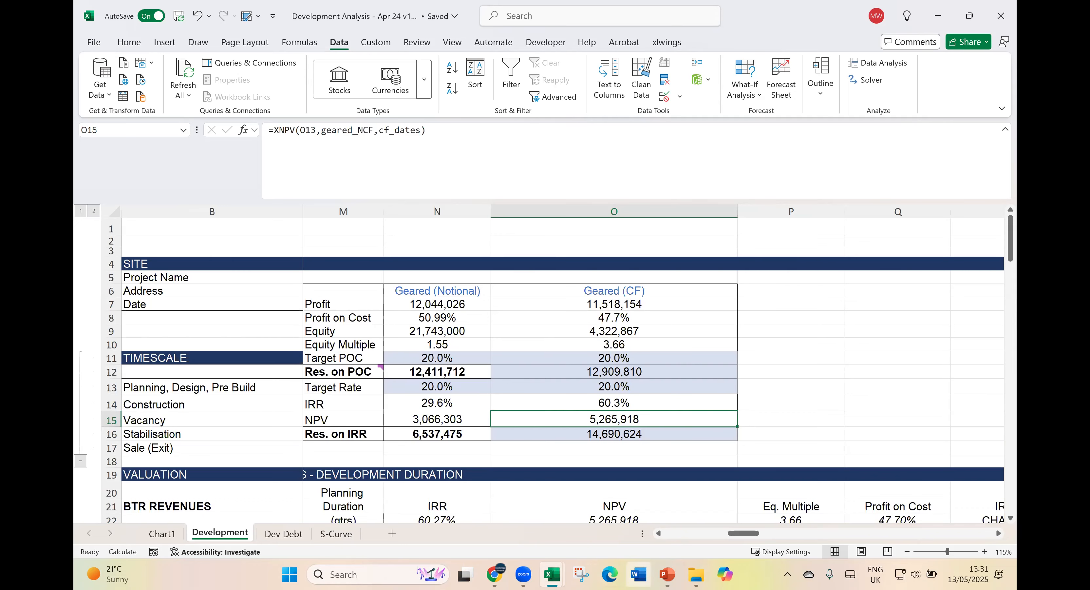
# - Switch to the PowerPoint webinar presentation and show slide 4, Next Courses
pyautogui.moveTo(668, 574)
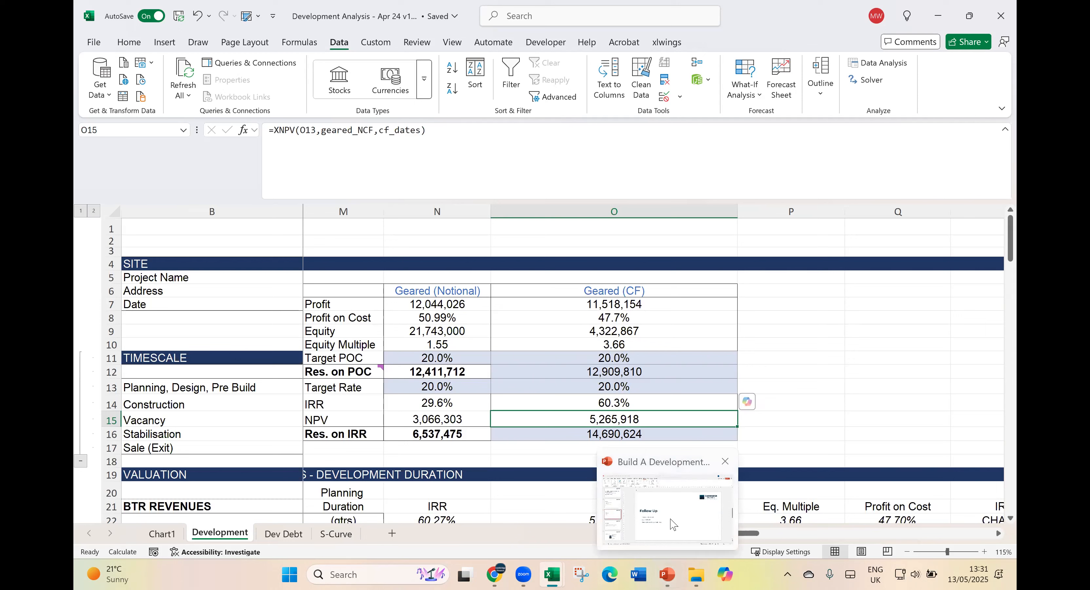
pyautogui.click(669, 505)
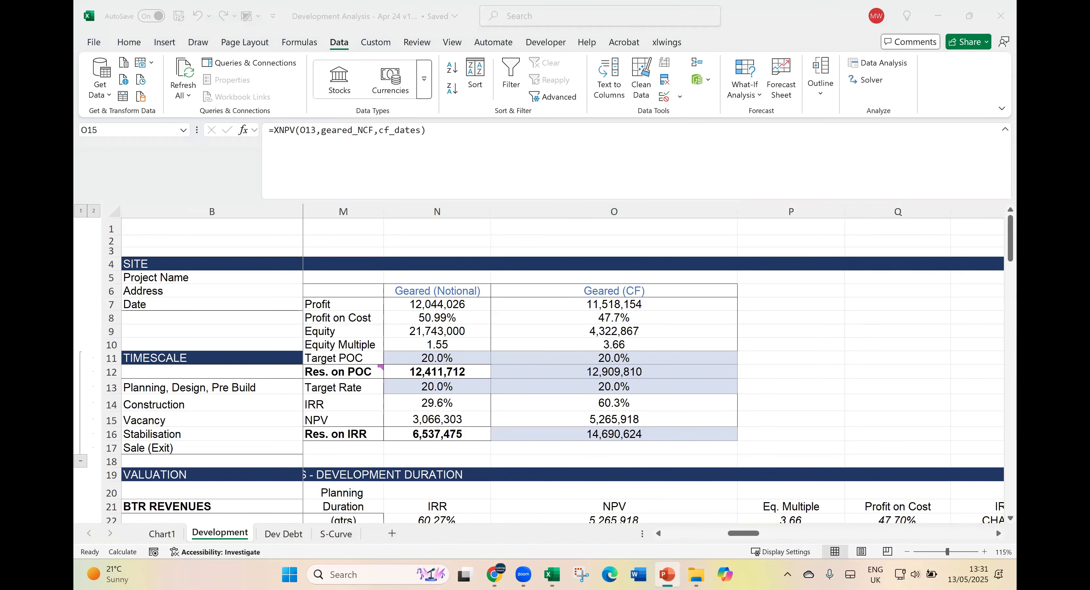
pyautogui.click(545, 187)
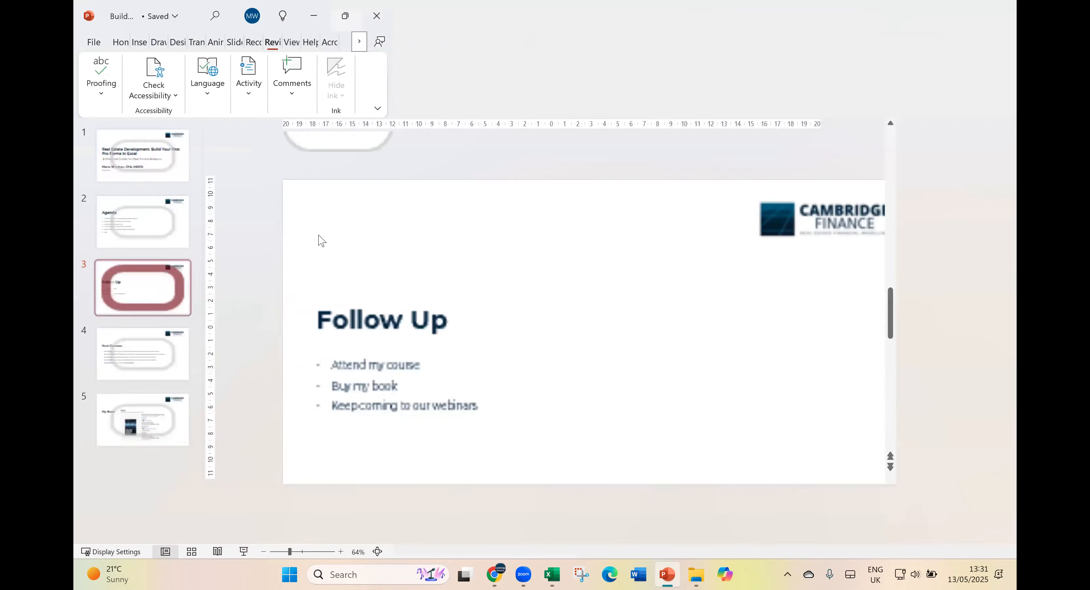
pyautogui.click(154, 380)
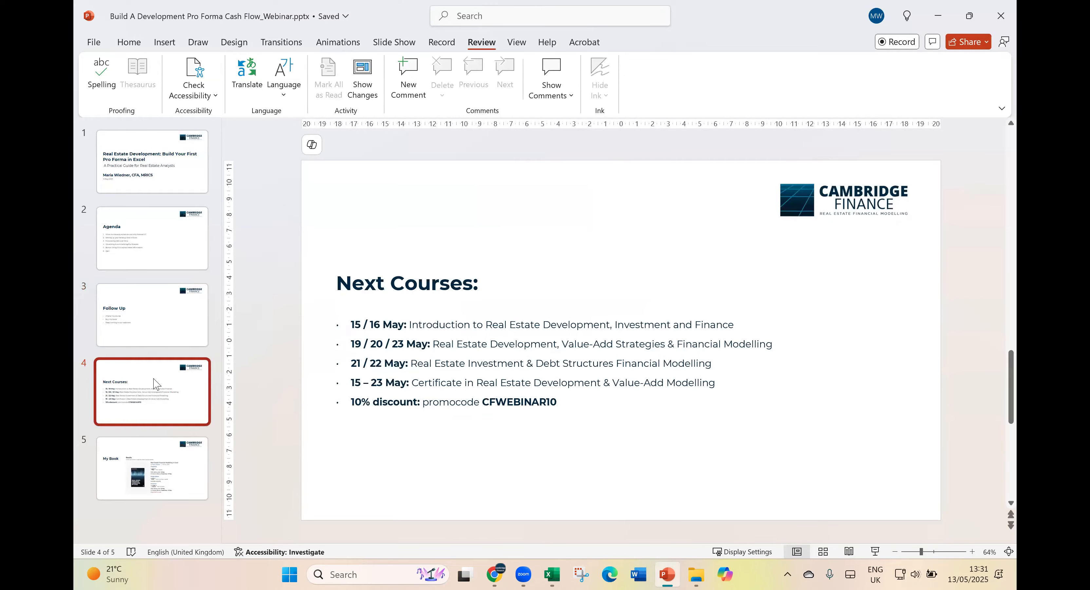